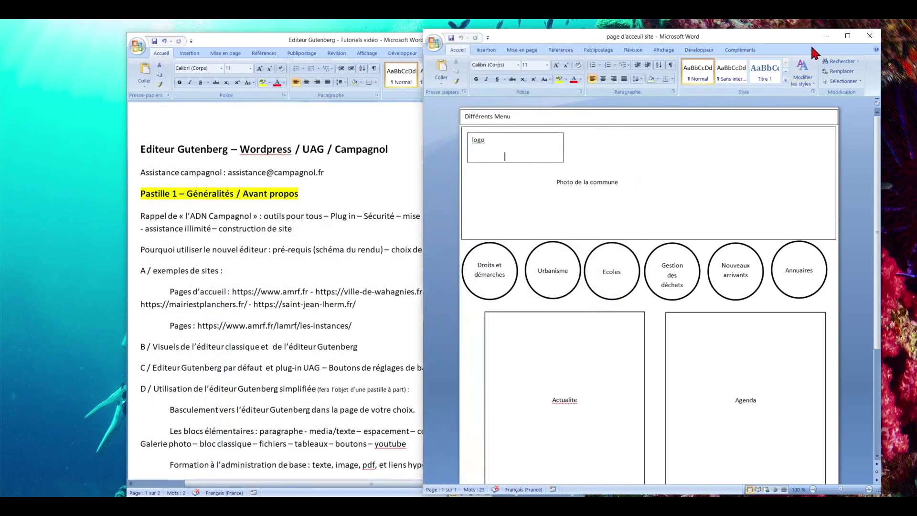
Step: Minimize the homepage layout document, switch to Chrome and enter "gngng" in the body of Page test in the classic editor
click(826, 38)
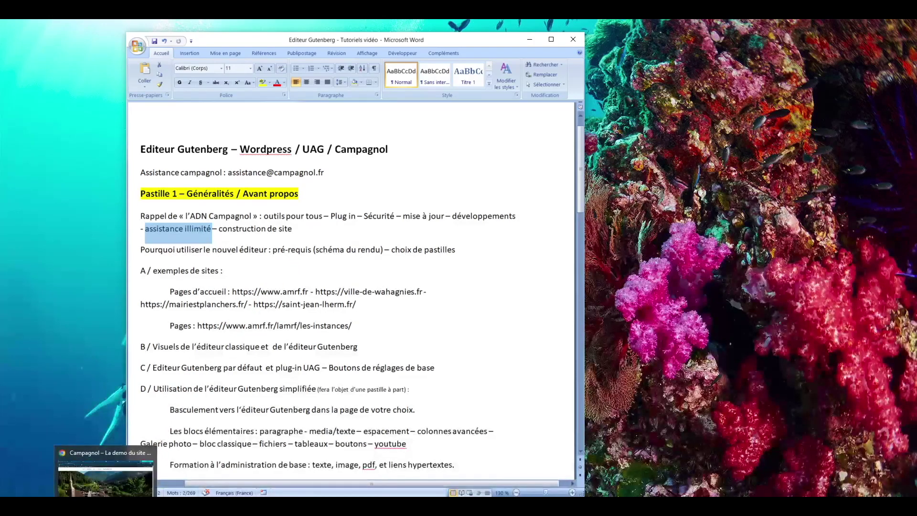
click(110, 466)
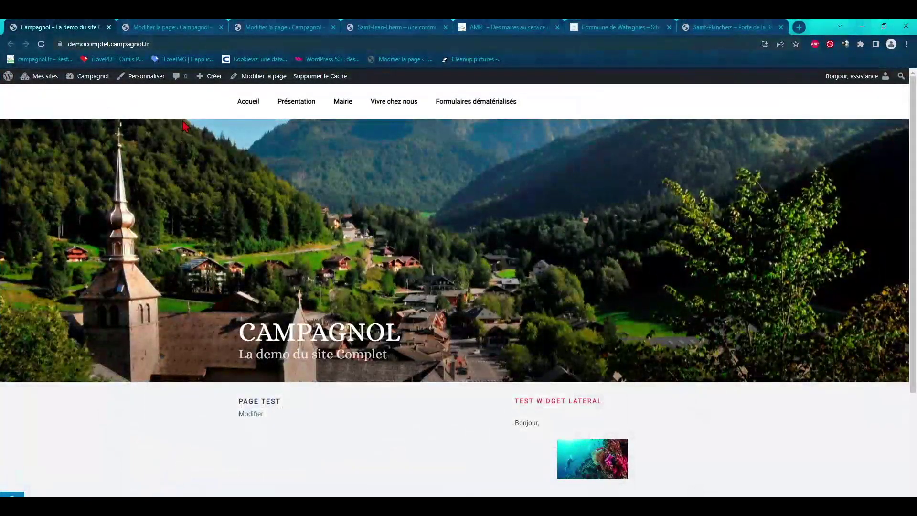
click(181, 27)
scroll(183, 219, up, 2)
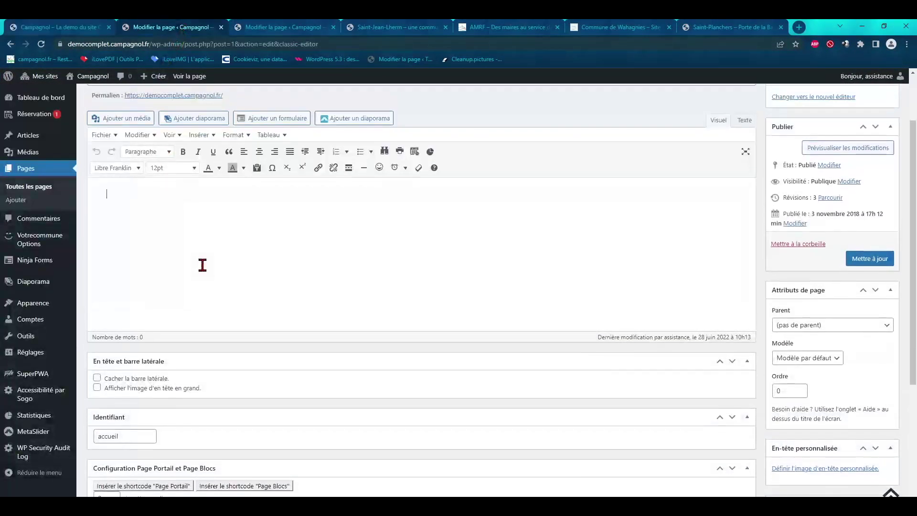
click(247, 265)
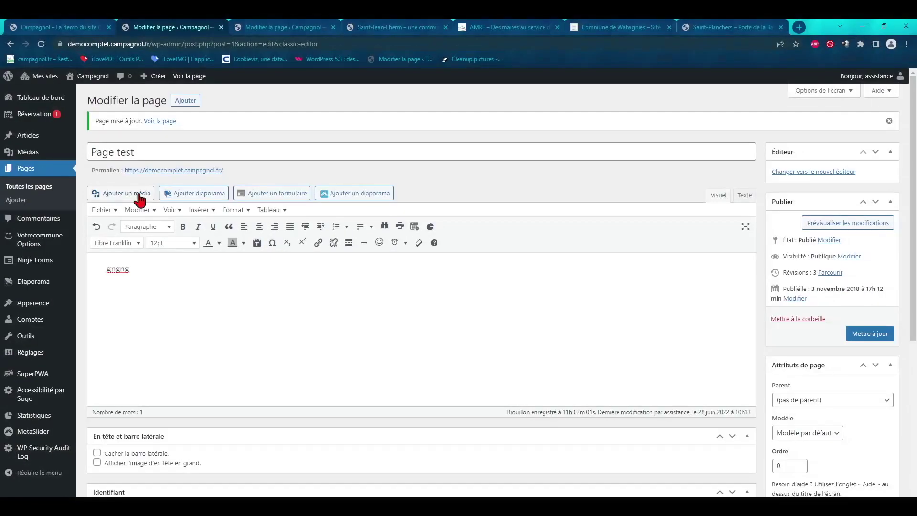
Step: Insert a link to Article-Campagnol-GRC-36000-septembre-2018.pdf from the media library and place it on its own line below "gngng"
click(133, 197)
click(138, 201)
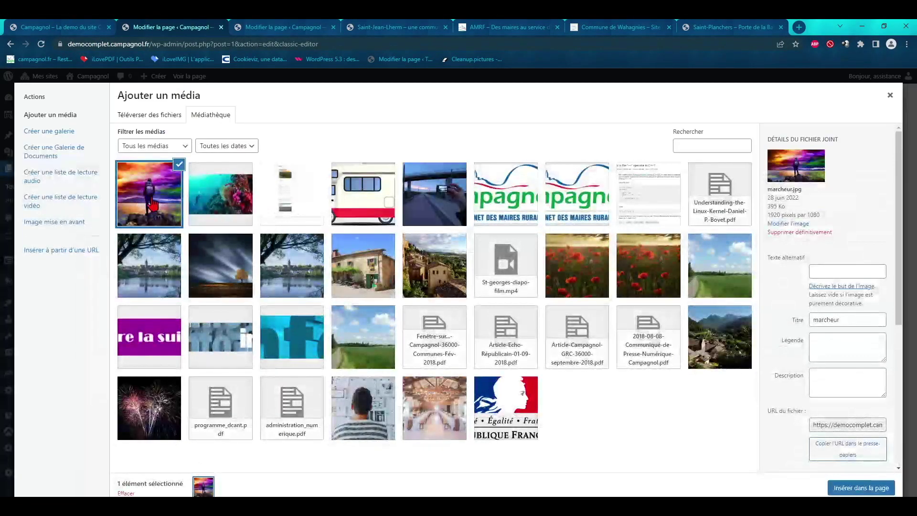
click(203, 201)
click(301, 206)
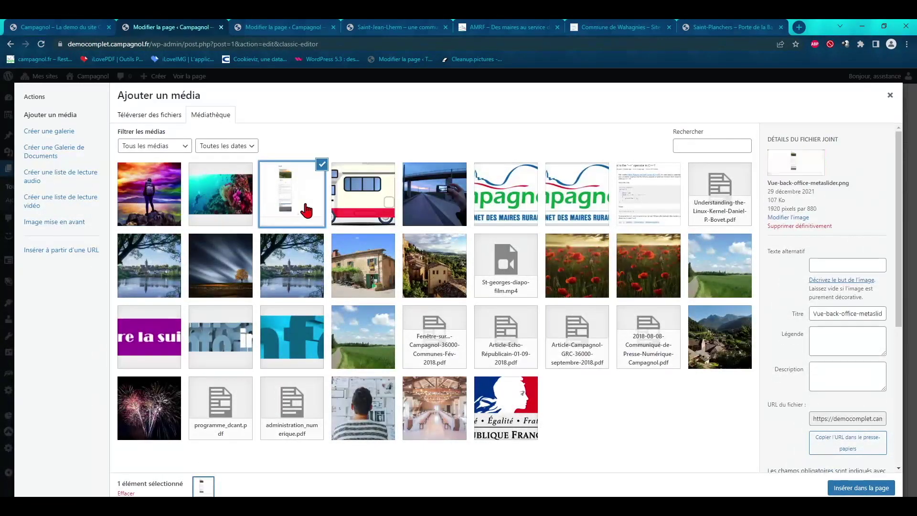
click(363, 211)
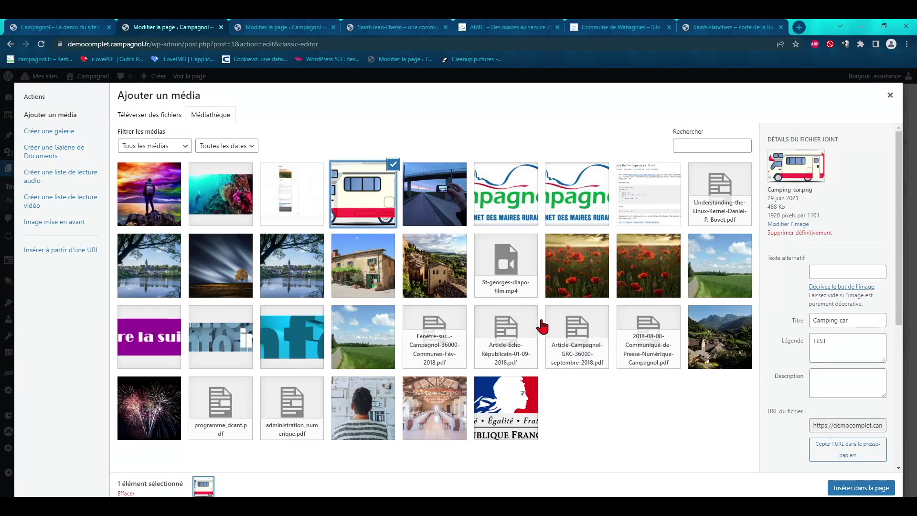
click(560, 346)
click(852, 483)
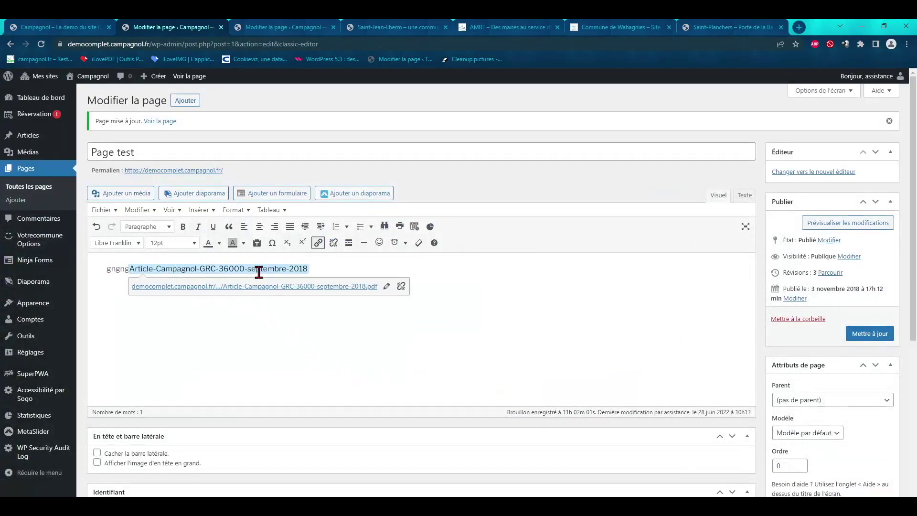
click(130, 268)
key(Return)
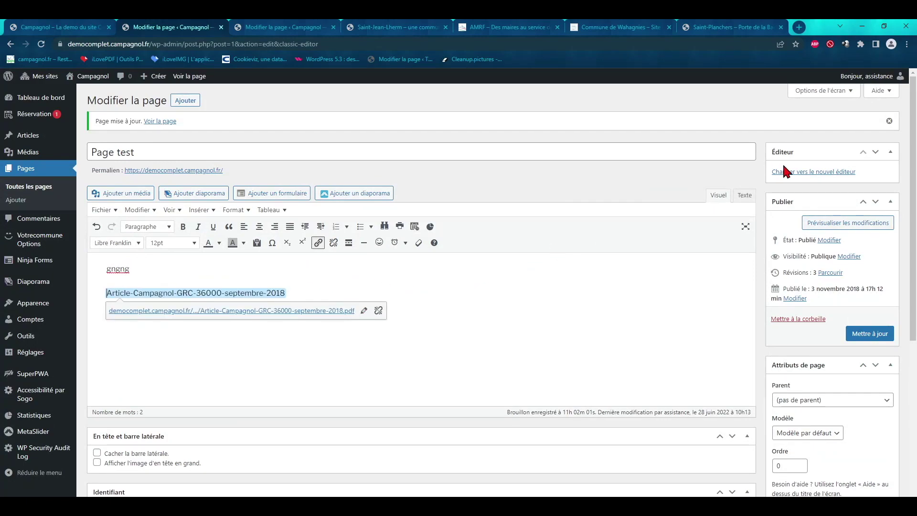
click(862, 26)
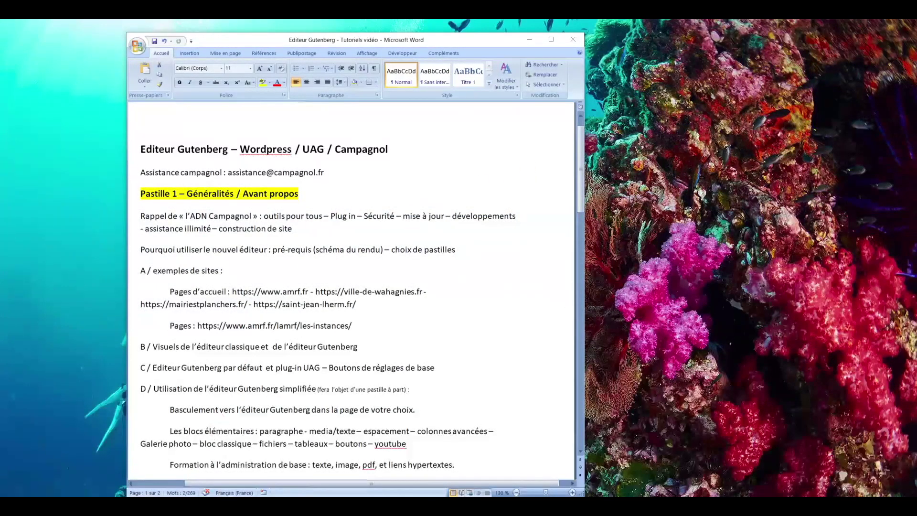
key(alt+Tab)
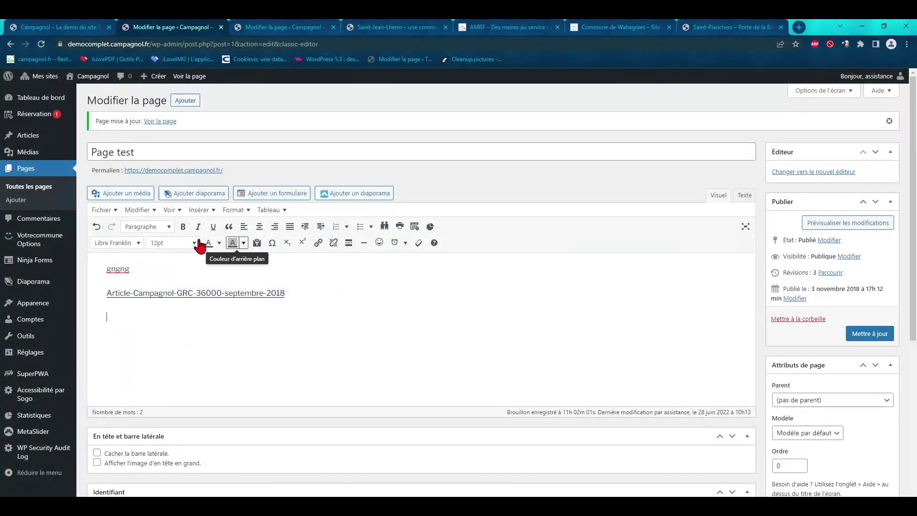
Step: Insert the underwater coral reef image from the media library below the PDF link and align it left of some filler text
click(114, 196)
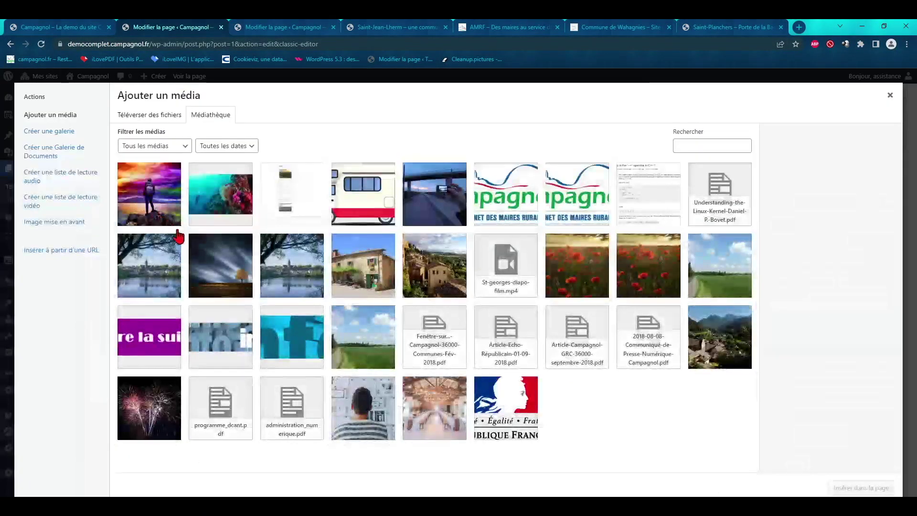
click(228, 215)
click(852, 490)
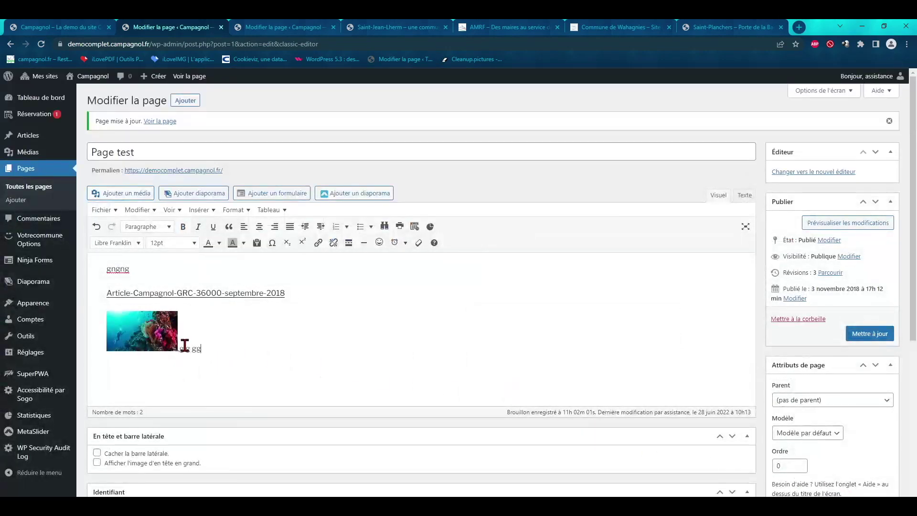
click(143, 334)
click(104, 301)
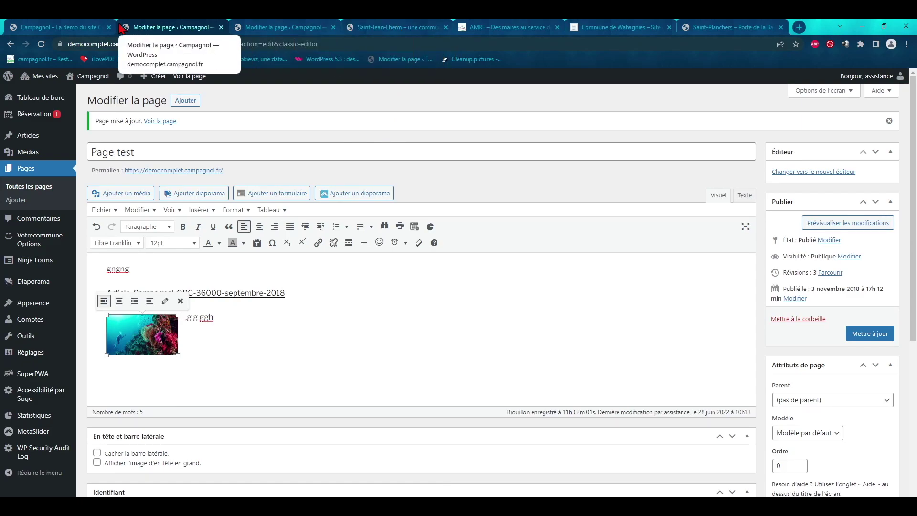
Step: Compare the Campagnol demo homepage with the Saint-Jean-Lherm homepage, examining its title, photo carousel and row of round icon links
click(53, 27)
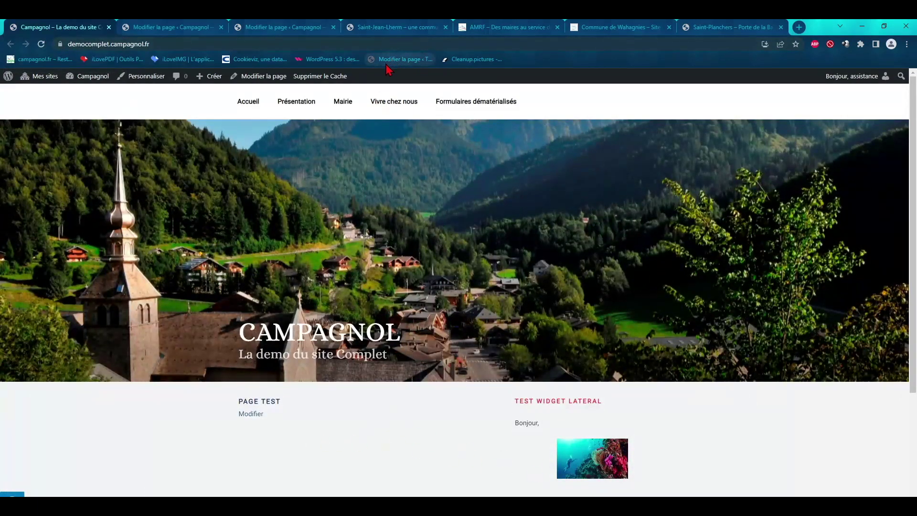
click(382, 25)
scroll(225, 198, up, 5)
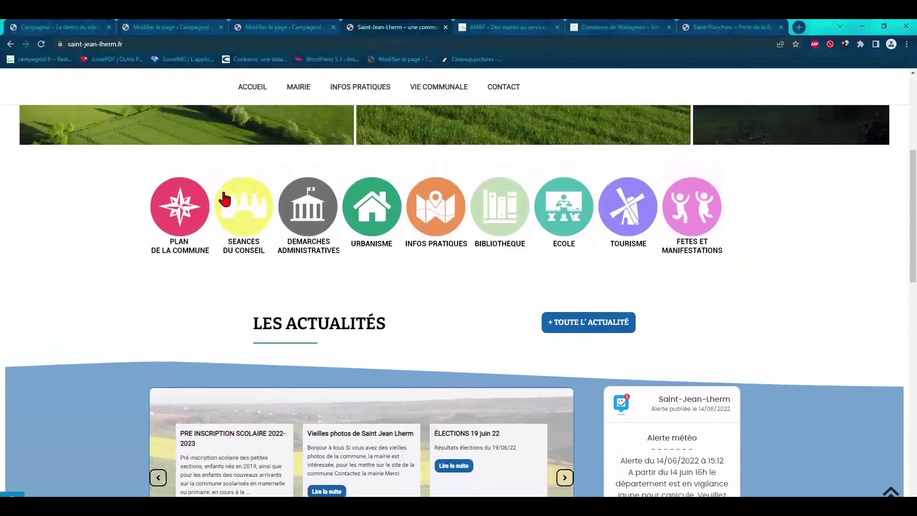
scroll(225, 198, up, 5)
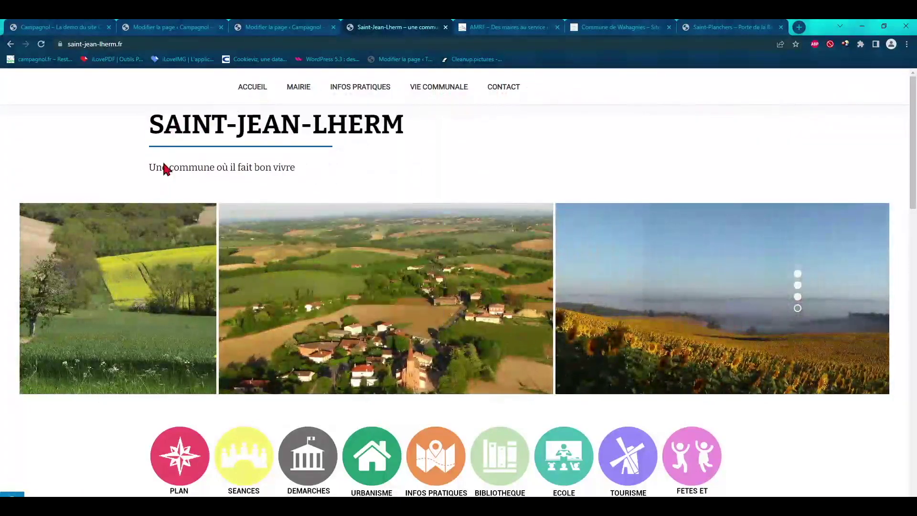
scroll(188, 199, down, 1)
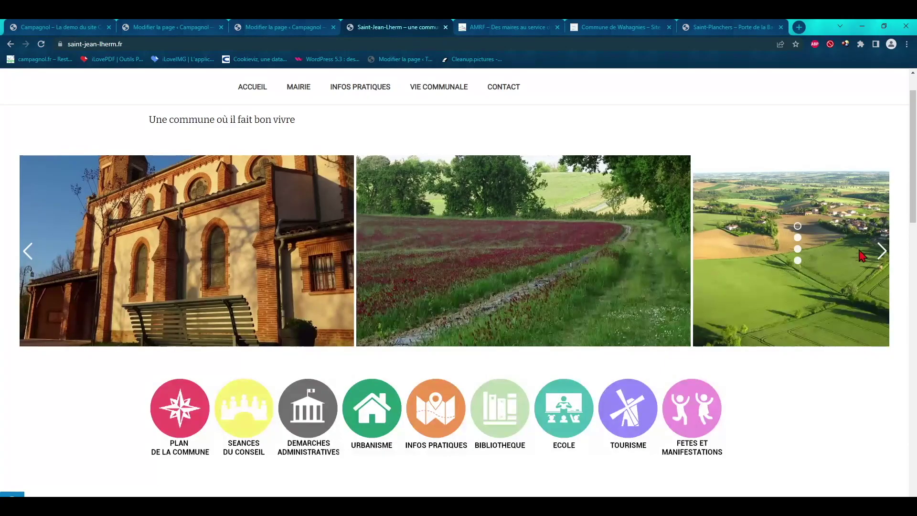
click(884, 260)
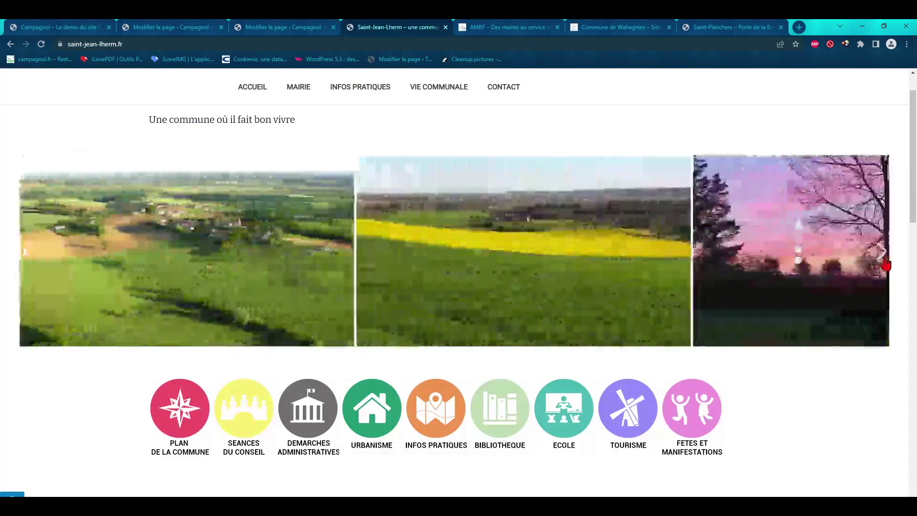
scroll(884, 261, up, 1)
scroll(377, 163, down, 2)
scroll(277, 168, up, 2)
scroll(294, 195, down, 2)
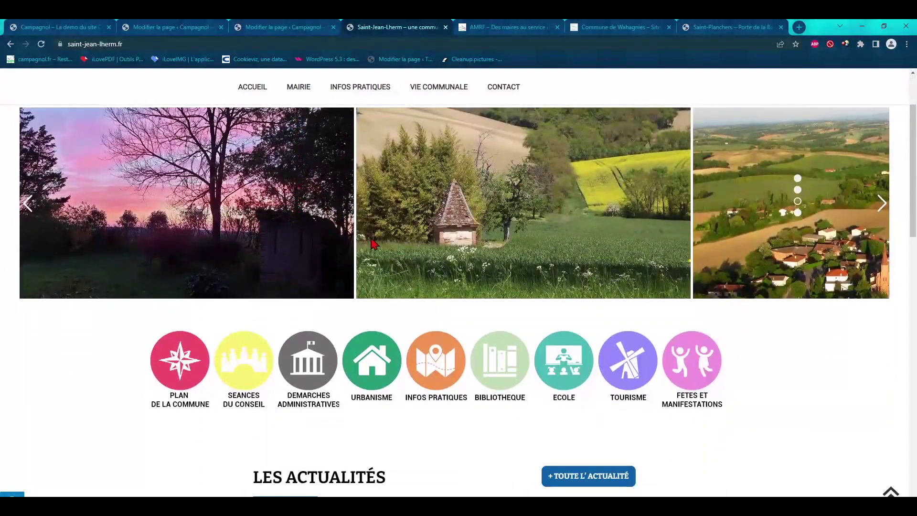
scroll(347, 300, down, 2)
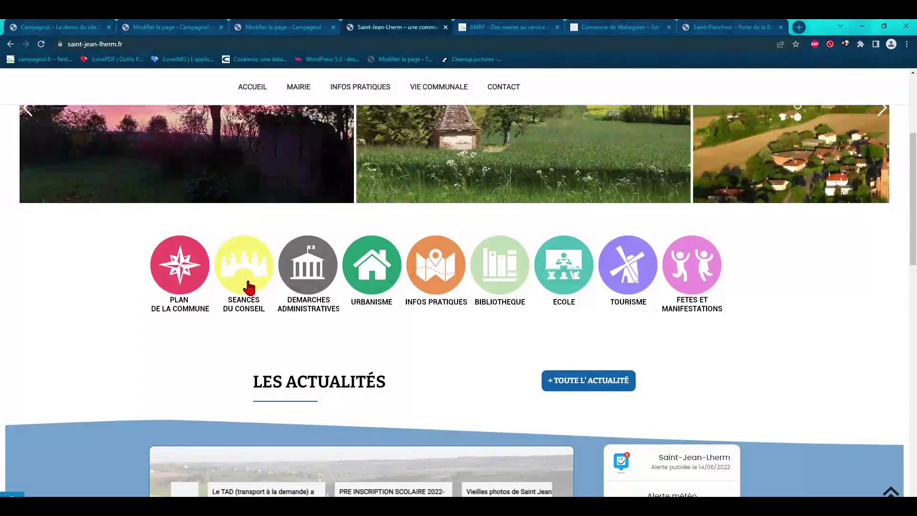
scroll(249, 285, down, 1)
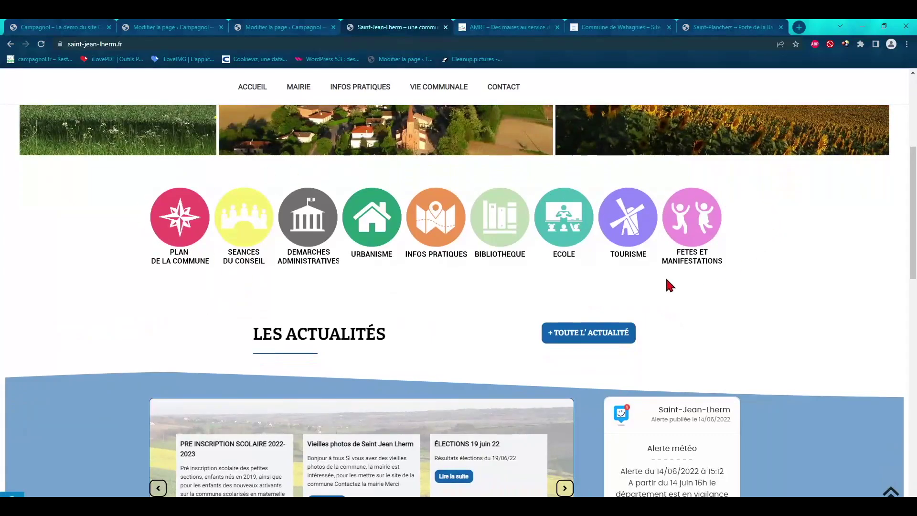
scroll(717, 258, up, 5)
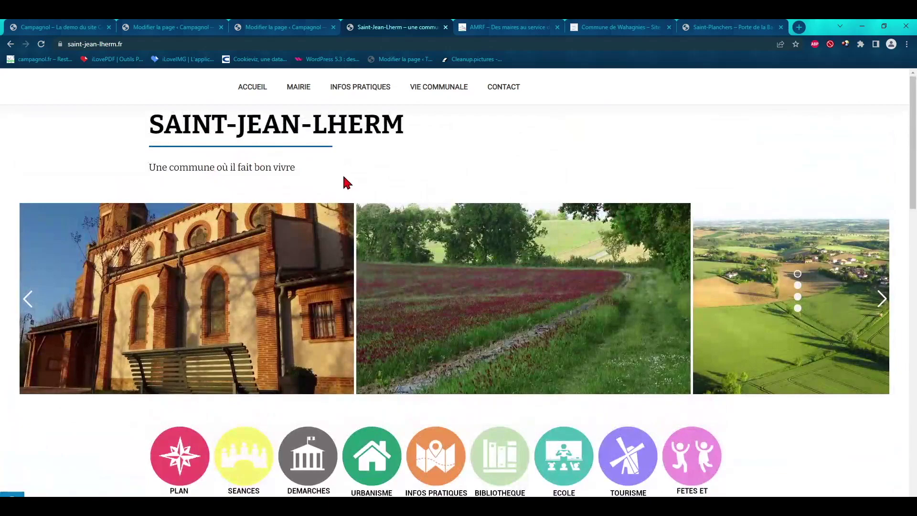
Step: Look back at the demo homepage, and examine the Les Actualités carousel and alert widget on the Saint-Jean-Lherm homepage
click(78, 29)
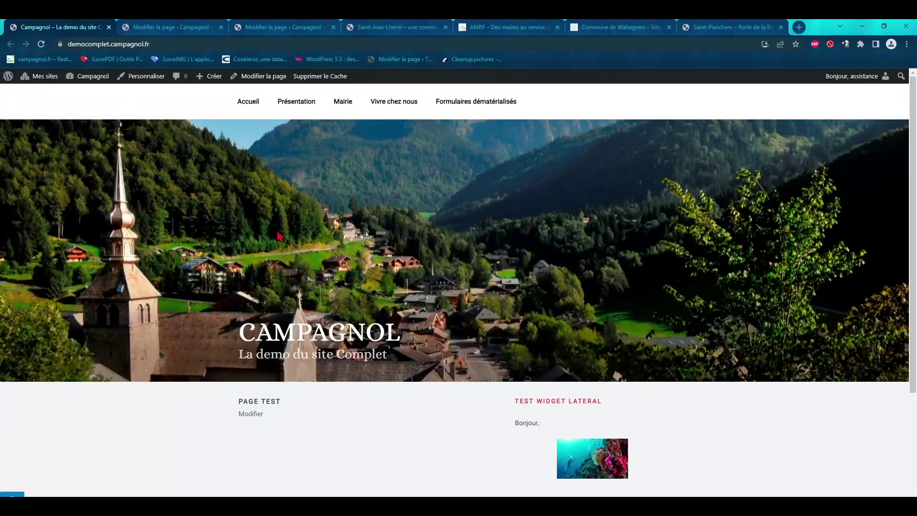
click(388, 27)
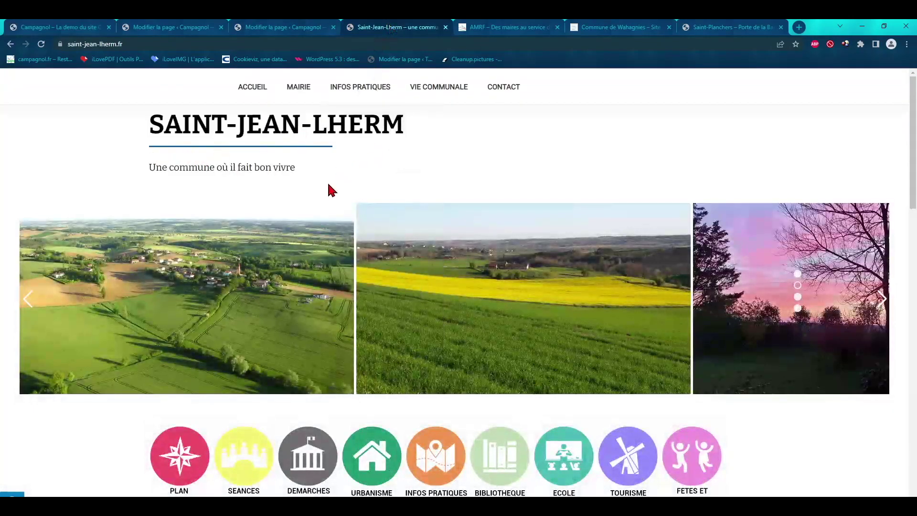
scroll(328, 185, down, 9)
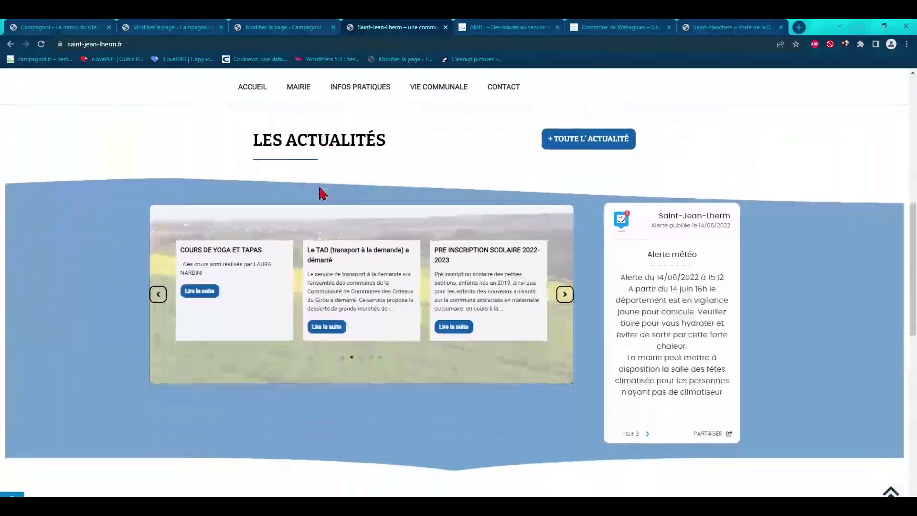
scroll(323, 194, down, 1)
click(564, 252)
click(564, 250)
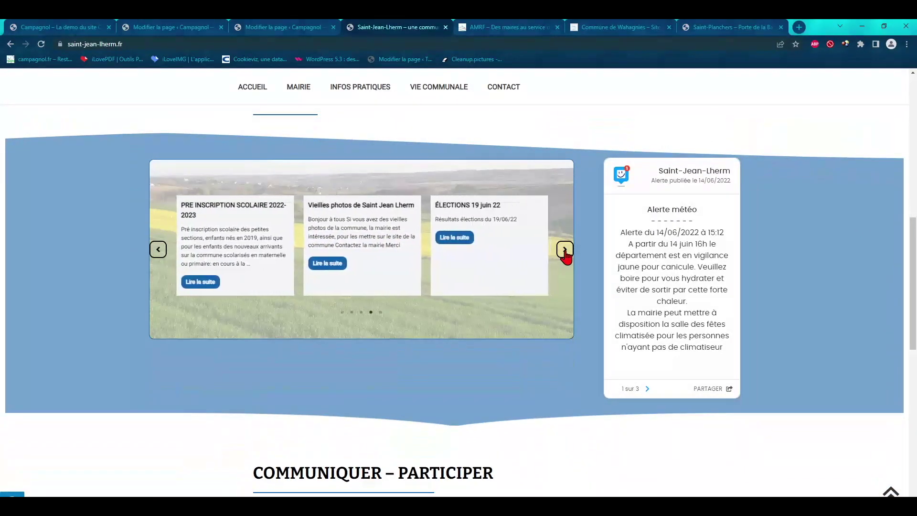
click(565, 250)
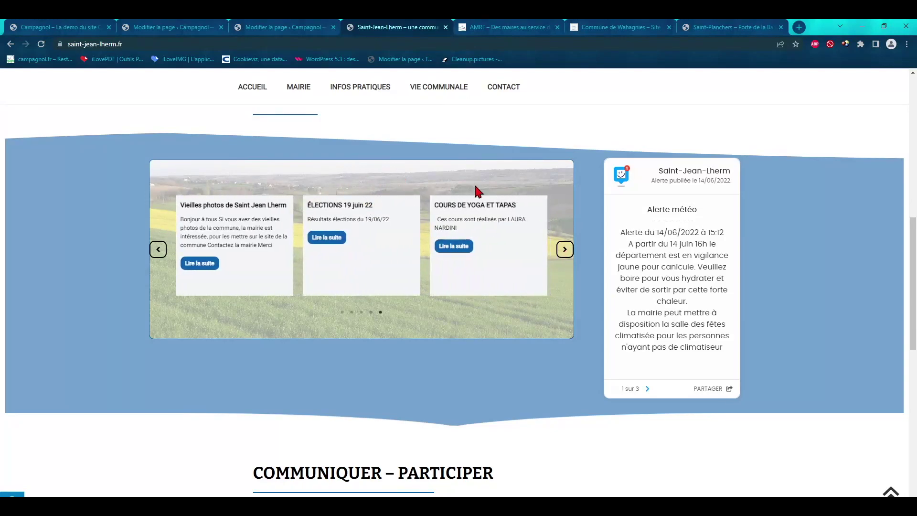
scroll(177, 246, up, 1)
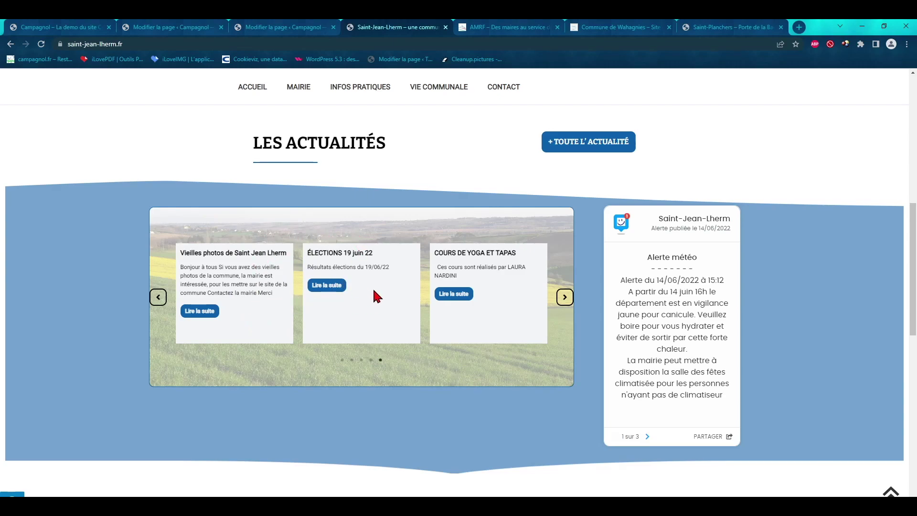
scroll(373, 287, up, 1)
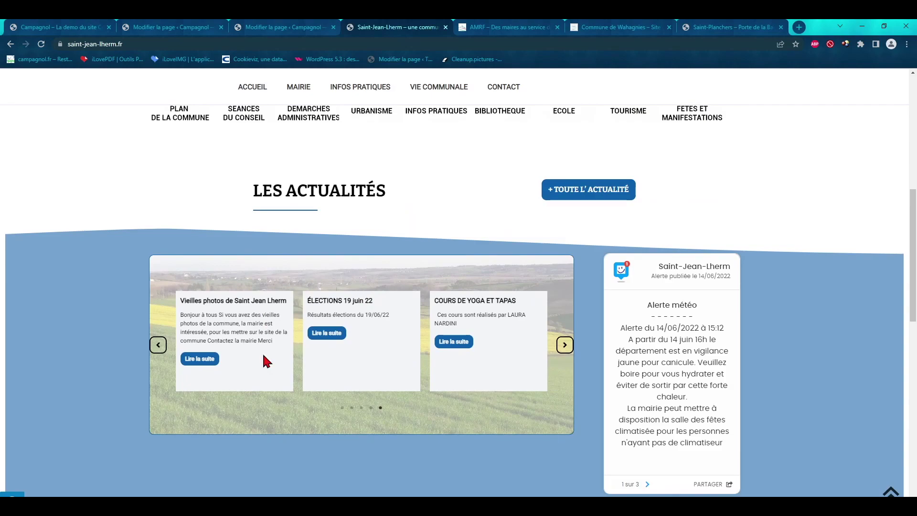
Step: Check the demo homepage's side widget against the Communiquer – Participer section and footer of the Saint-Jean-Lherm homepage
click(83, 27)
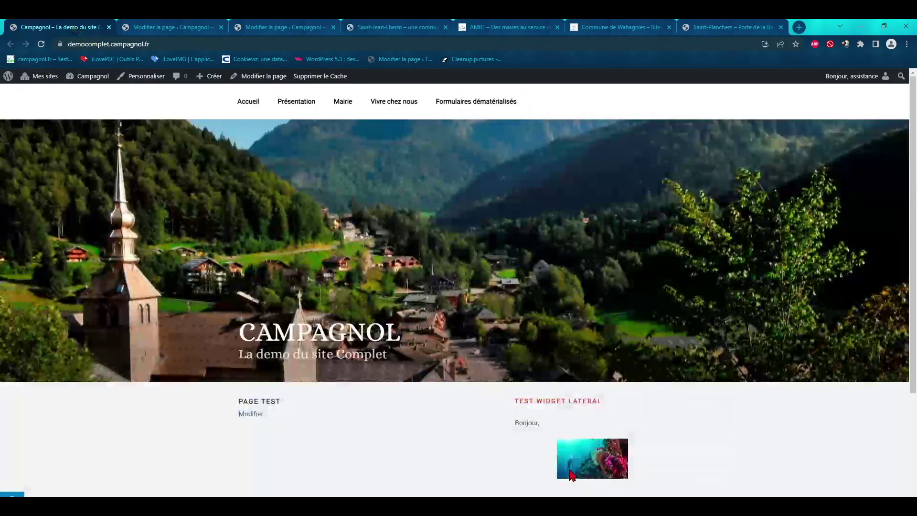
click(354, 30)
scroll(368, 289, down, 7)
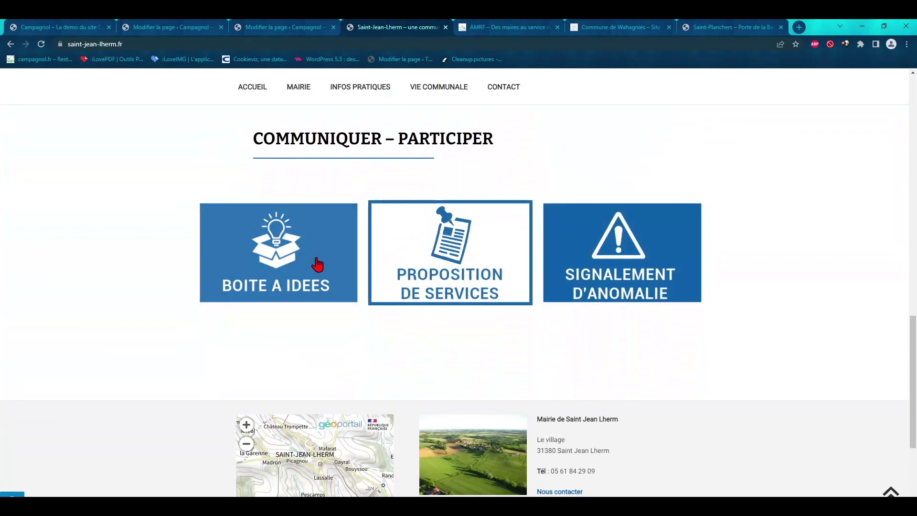
scroll(263, 253, down, 3)
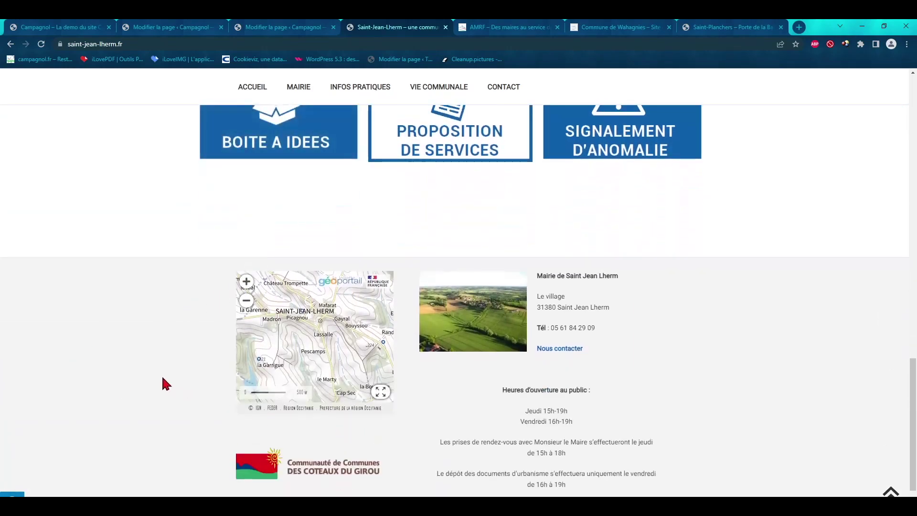
scroll(460, 404, up, 5)
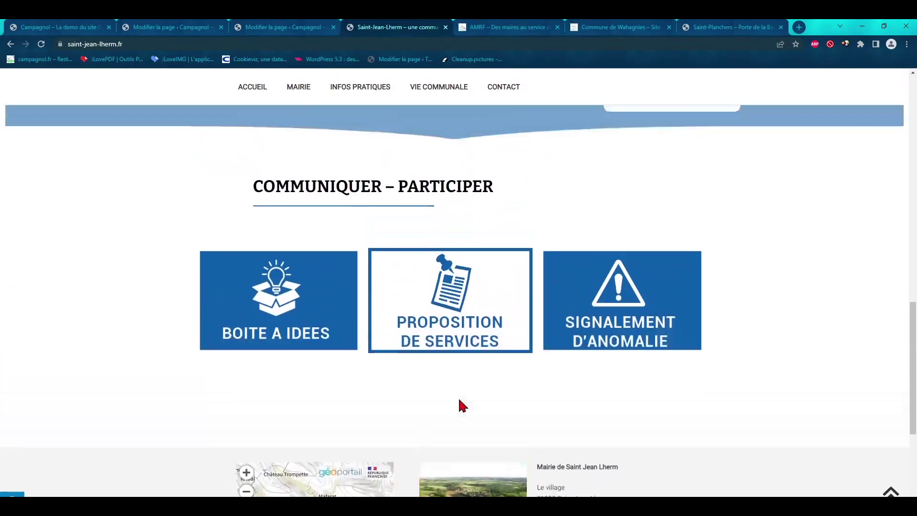
scroll(537, 384, up, 12)
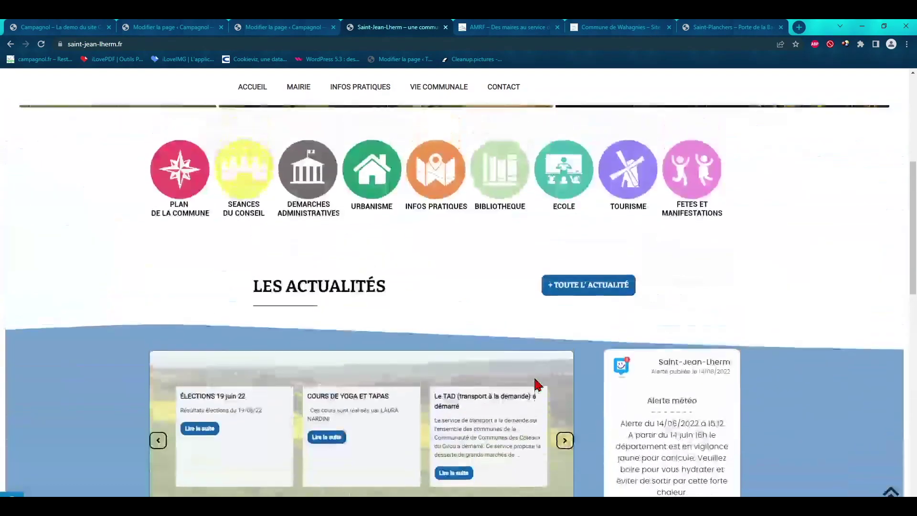
Step: Switch to the AMRF homepage and examine its photo banner, À la Une heading with social network links, and grid of news articles
scroll(537, 385, up, 1)
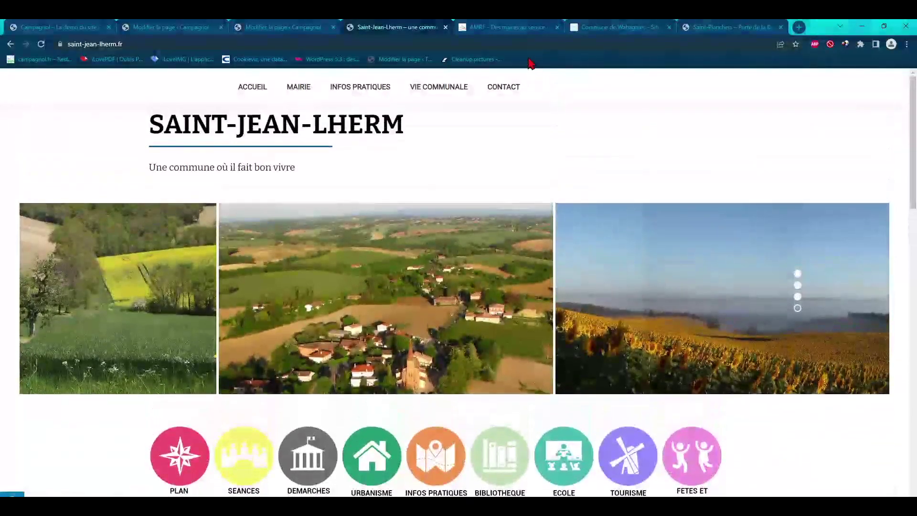
click(517, 28)
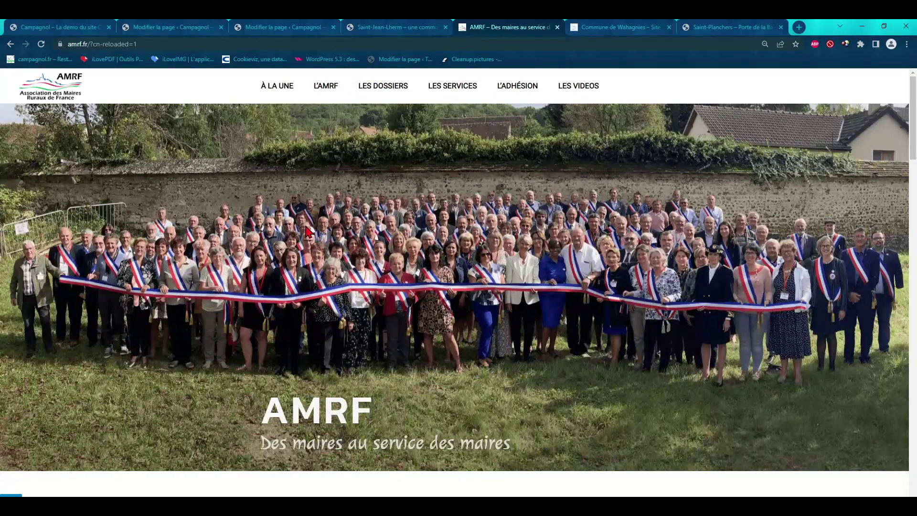
scroll(308, 233, down, 2)
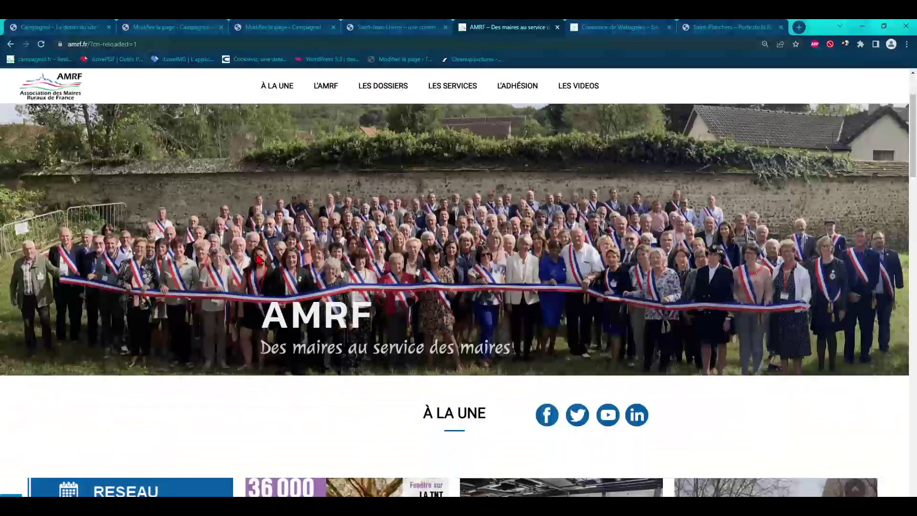
scroll(258, 260, down, 4)
scroll(268, 231, down, 1)
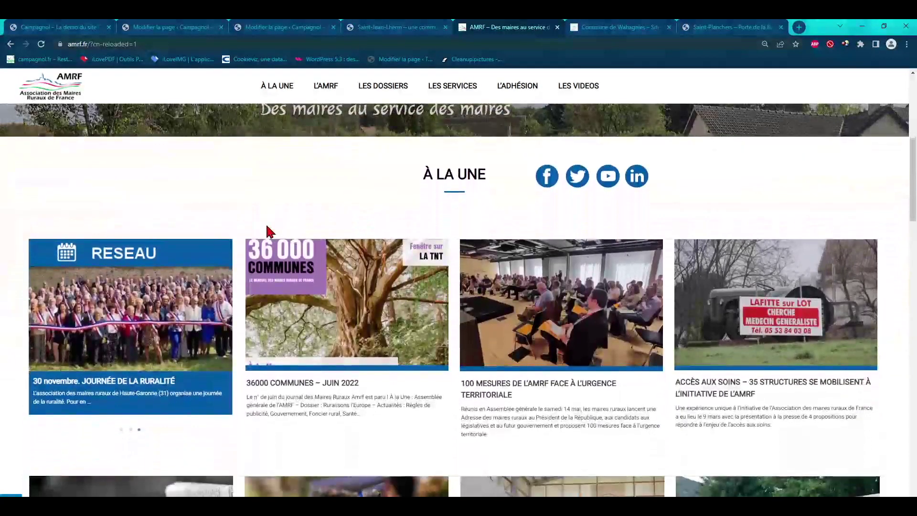
scroll(268, 232, down, 1)
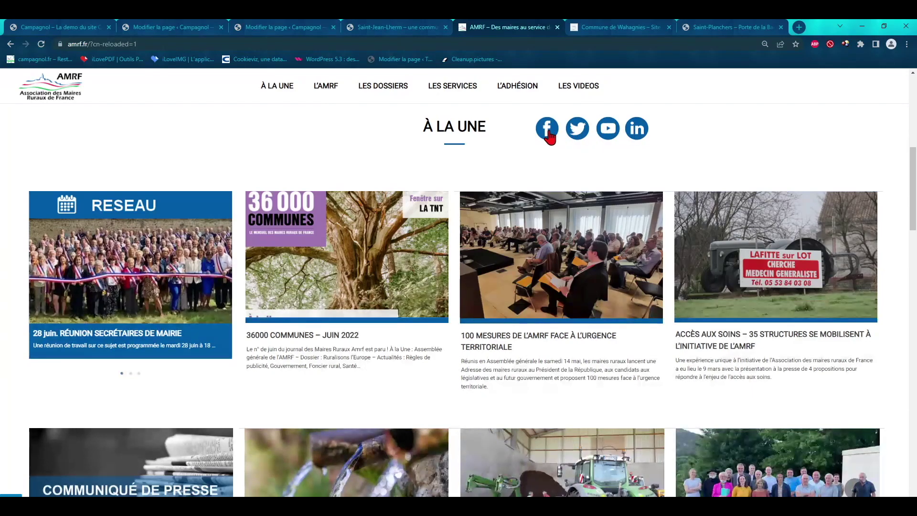
scroll(375, 236, down, 1)
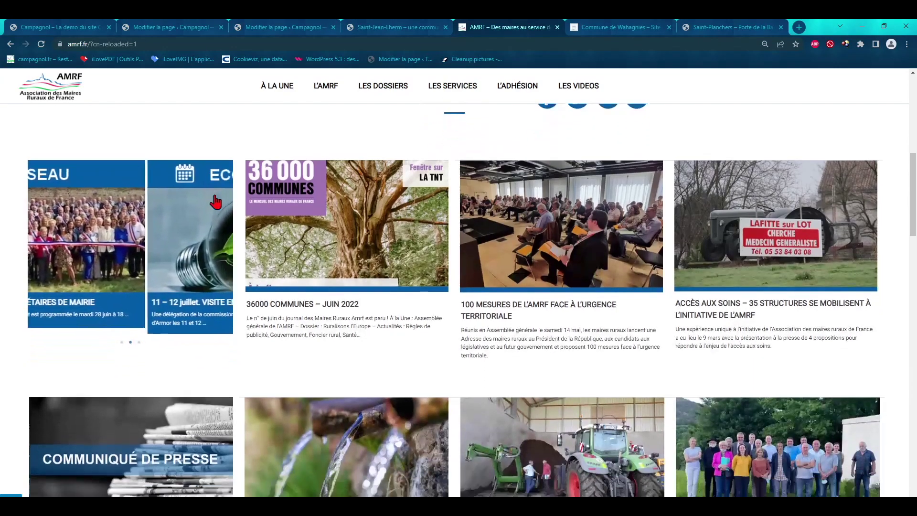
scroll(429, 317, down, 5)
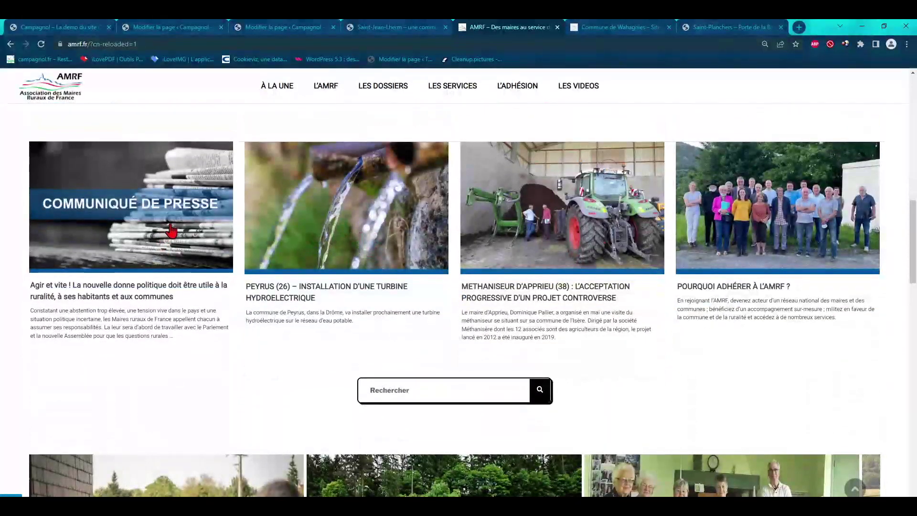
scroll(167, 225, up, 1)
scroll(166, 225, down, 1)
Step: Advance the AMRF photo carousel, and examine the departmental associations map and the La Ruralité key figures section
scroll(233, 239, down, 6)
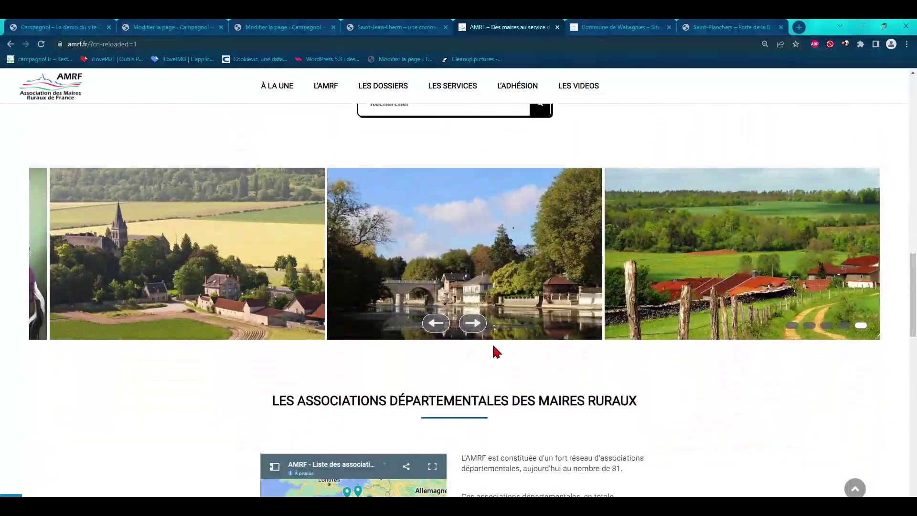
click(472, 323)
scroll(213, 287, down, 5)
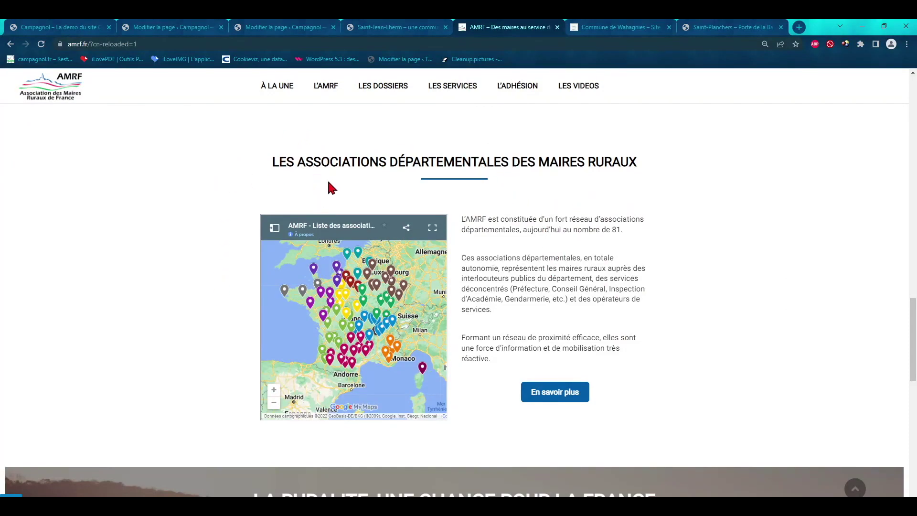
scroll(611, 298, down, 2)
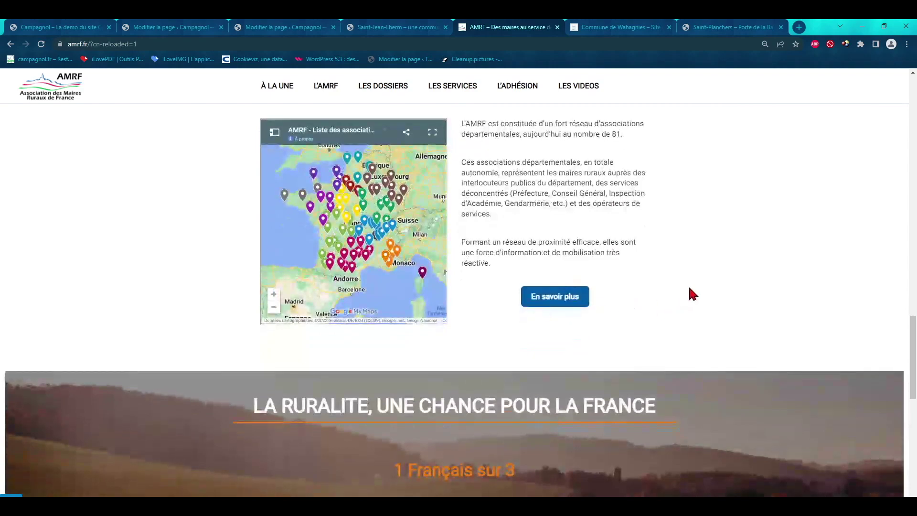
scroll(708, 274, down, 5)
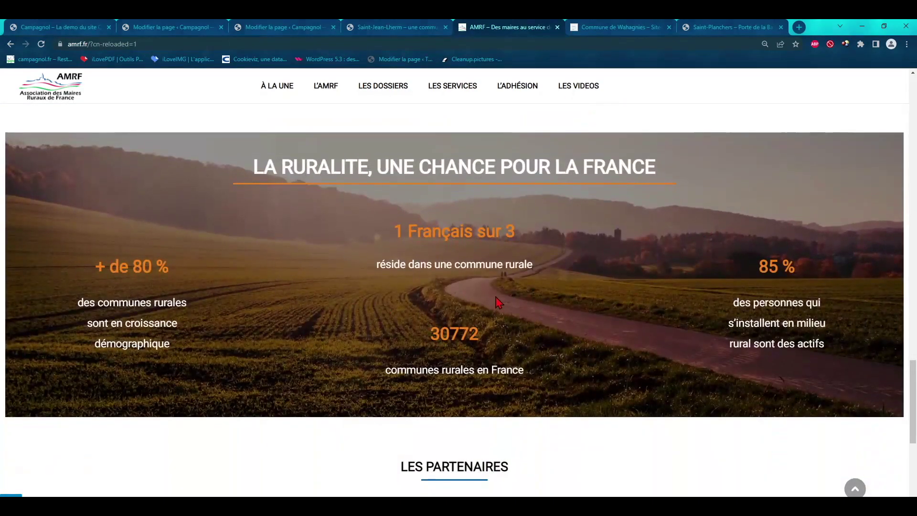
Step: View the Banque des Territoires page from the Les Partenaires carousel, and return to the AMRF homepage
scroll(268, 310, down, 6)
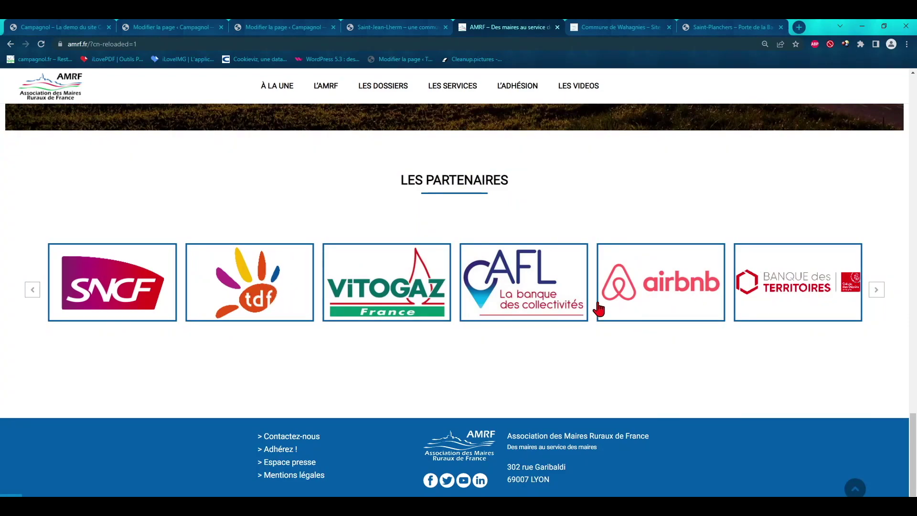
click(768, 283)
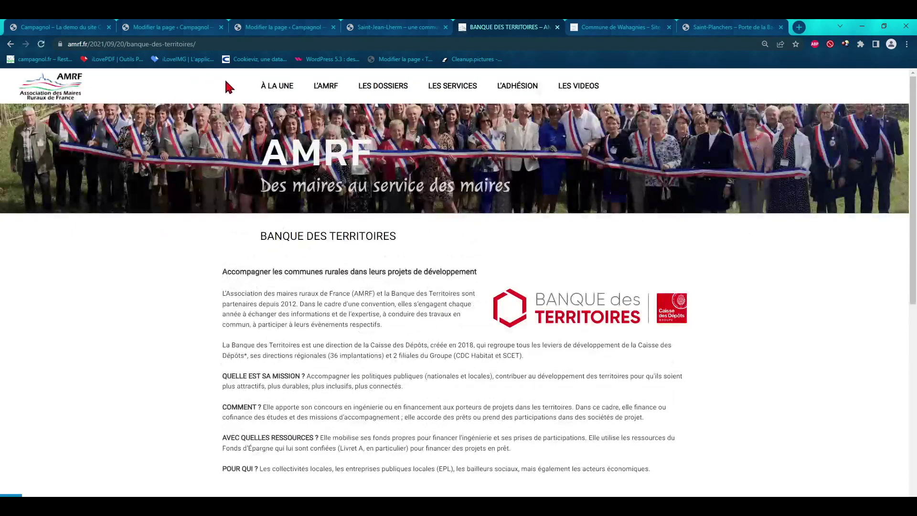
click(263, 88)
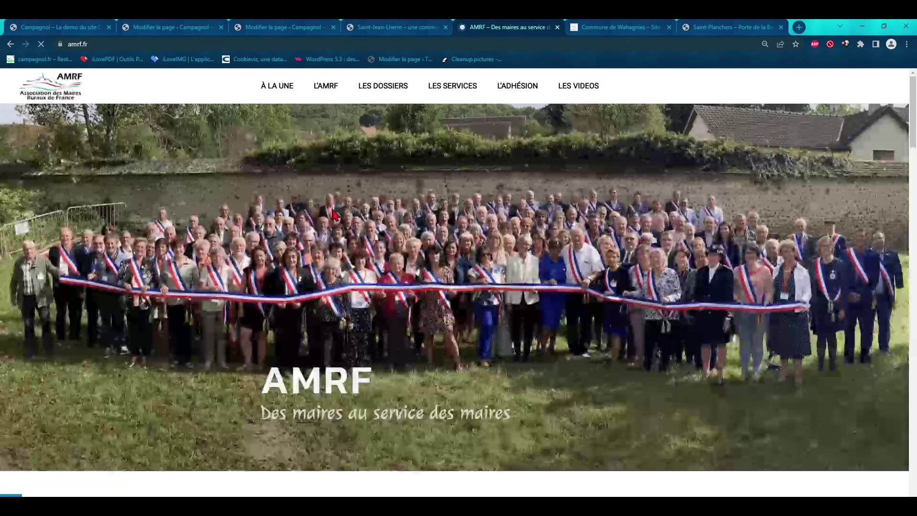
Step: Review the AMRF homepage's À la Une section again, comparing the sliding agenda card with the two rows of news articles
scroll(334, 215, down, 5)
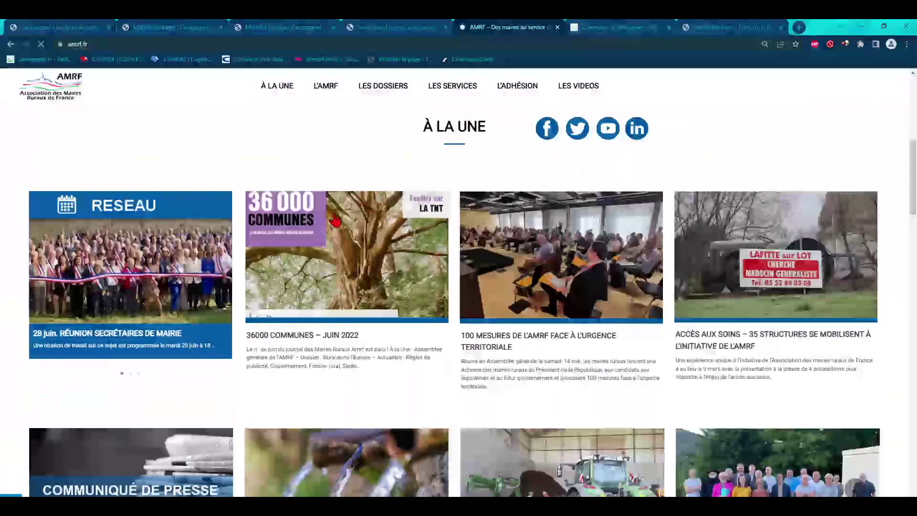
scroll(334, 220, up, 4)
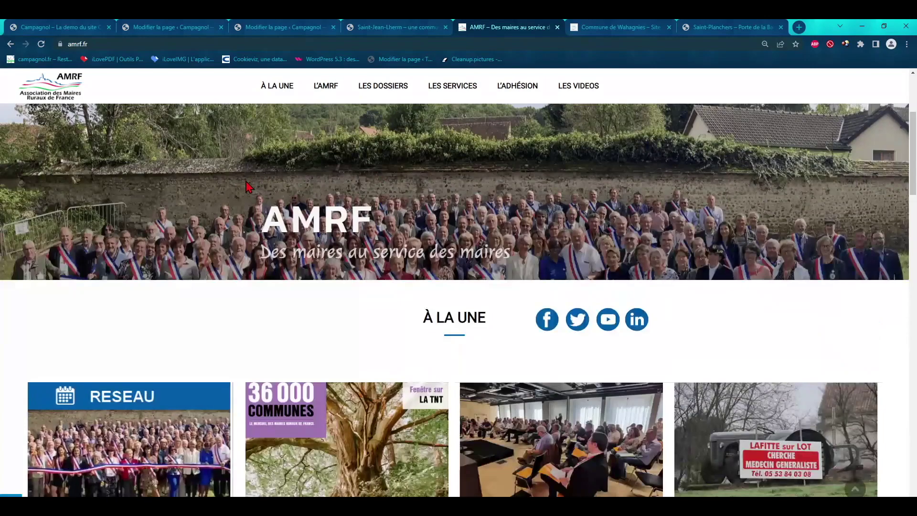
scroll(245, 181, down, 3)
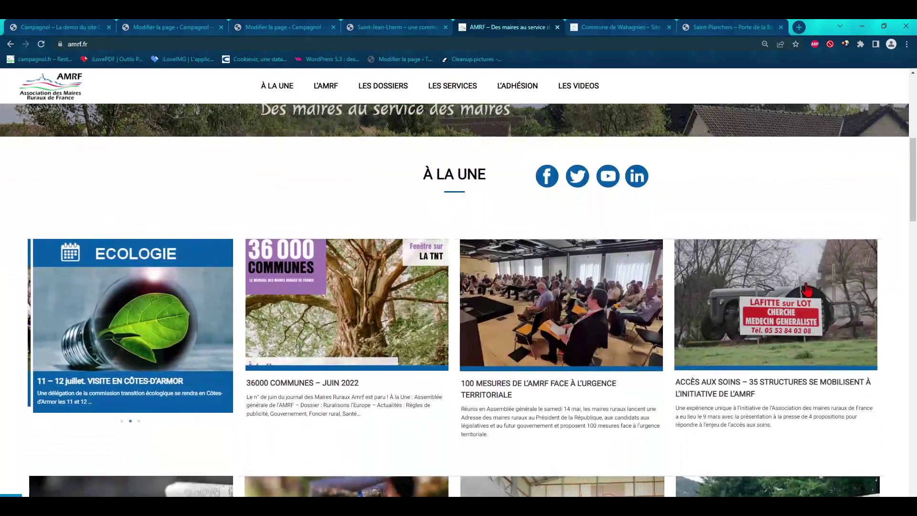
scroll(468, 324, down, 2)
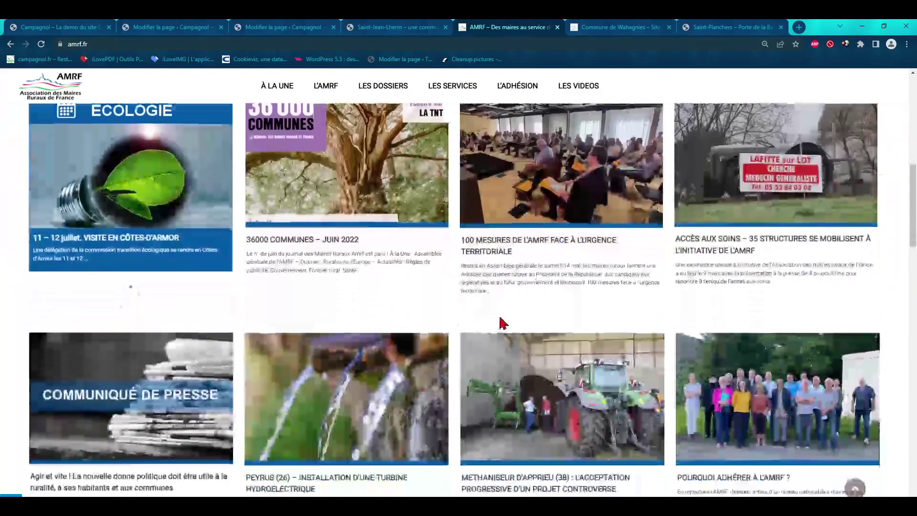
scroll(416, 301, up, 1)
scroll(370, 218, up, 1)
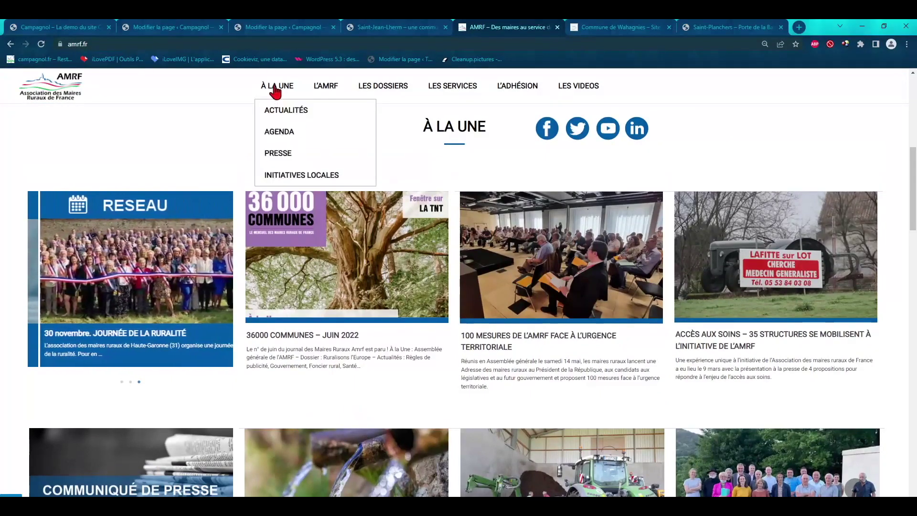
Step: Open the AMRF Actualités page and examine its article grid, pagination and Votre Recherche section with categories and themes
mouse_move(281, 87)
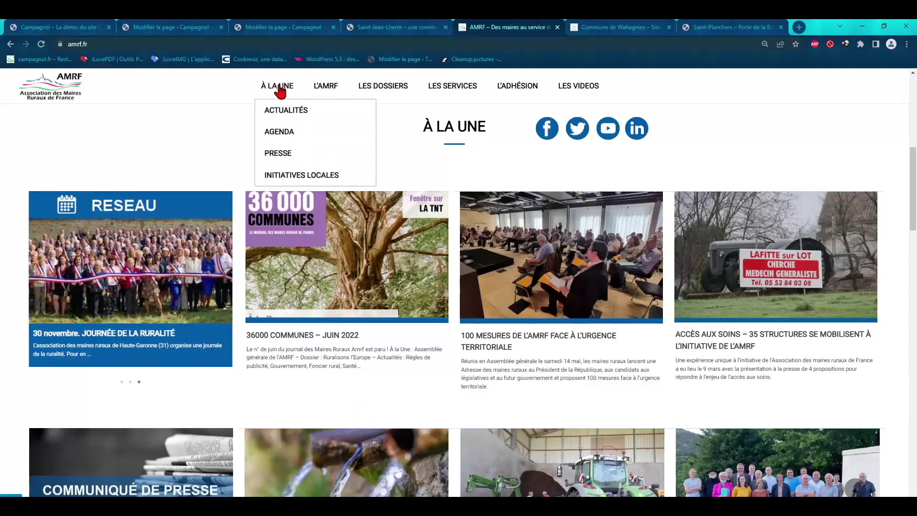
click(282, 112)
scroll(279, 224, down, 6)
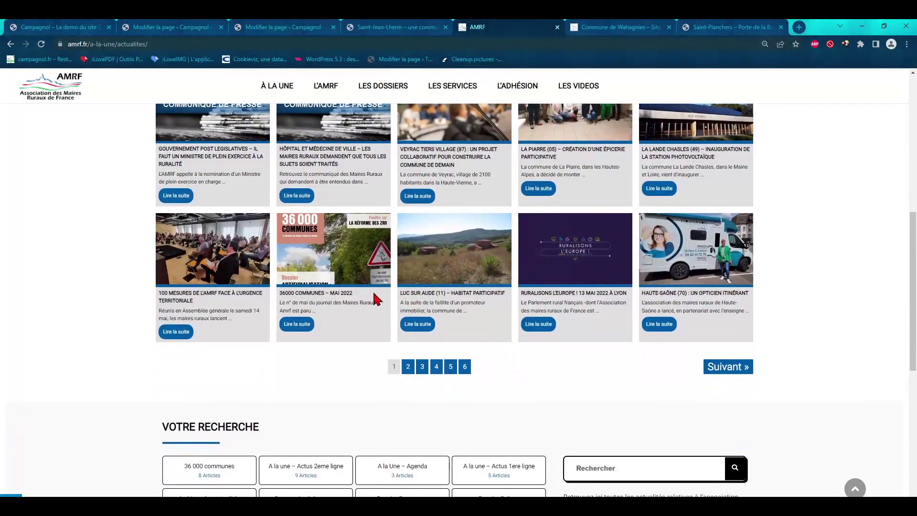
scroll(415, 301, up, 6)
scroll(423, 298, down, 6)
scroll(543, 372, down, 5)
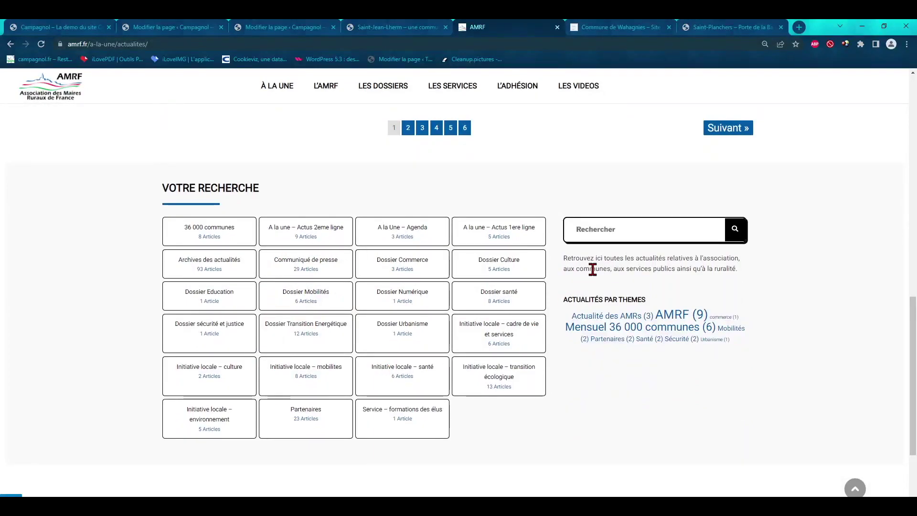
scroll(354, 301, up, 7)
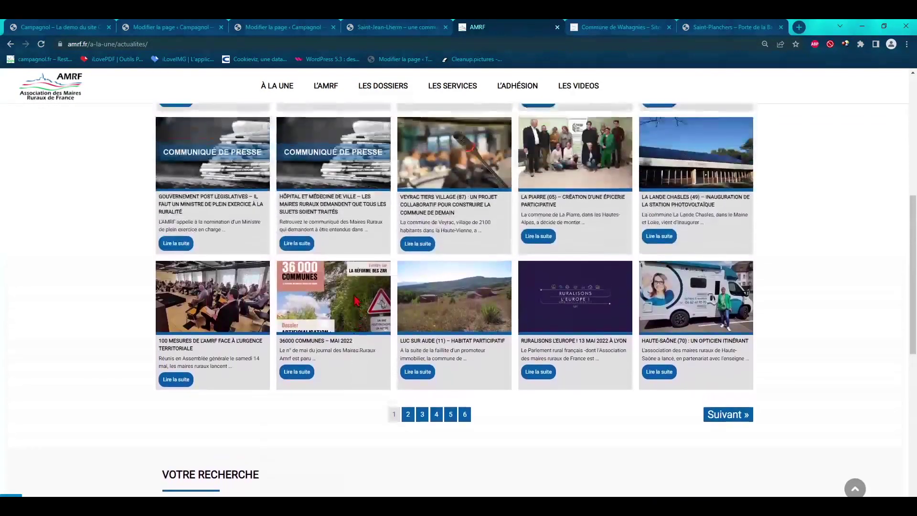
scroll(354, 301, up, 6)
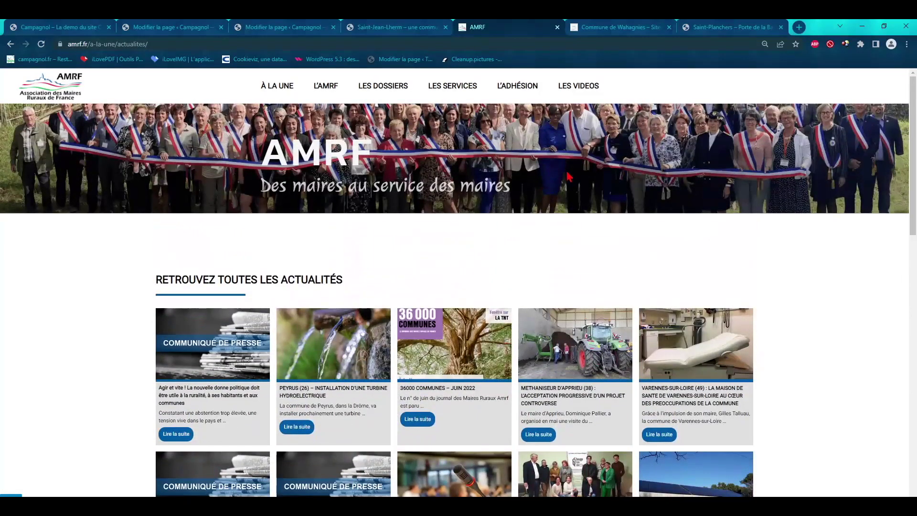
Step: Compare the Commune de Wahagnies homepage with its mockup image Maquette ville-de-wahagnies.fr.png, and close the mockup
click(620, 29)
scroll(294, 213, up, 5)
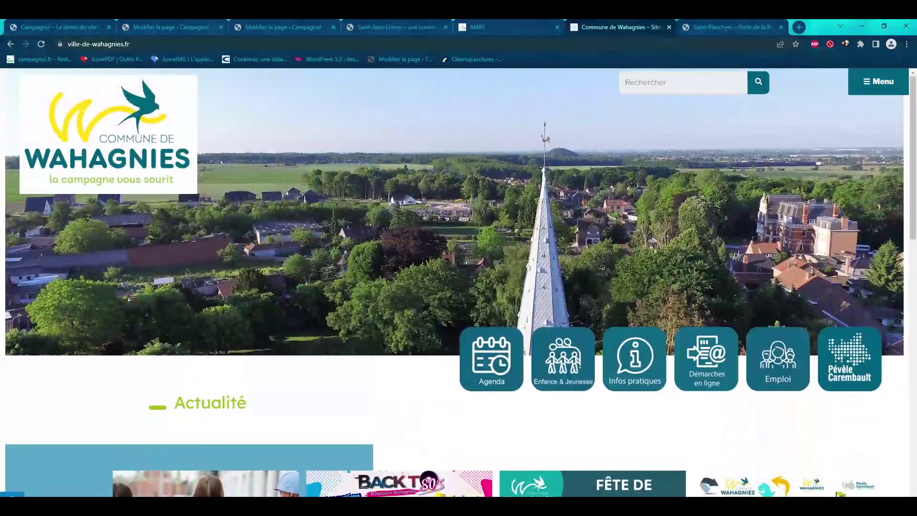
key(alt+Tab)
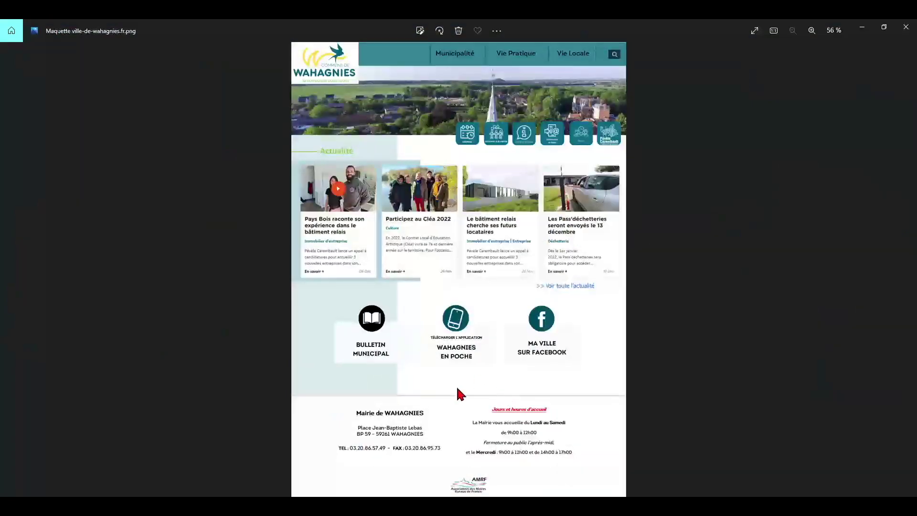
scroll(359, 175, up, 1)
scroll(359, 175, down, 2)
click(906, 27)
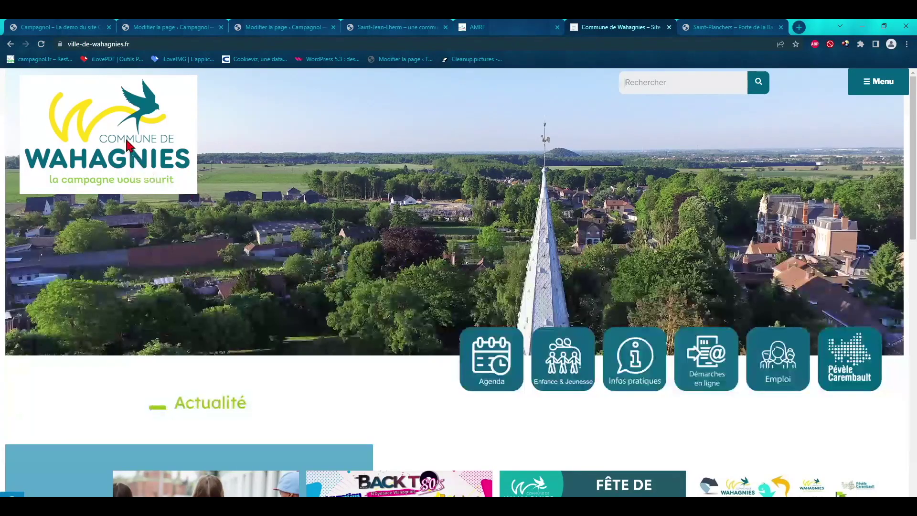
Step: Check the Wahagnies site's search field, and view its full-screen navigation menu before closing it
click(678, 81)
click(866, 88)
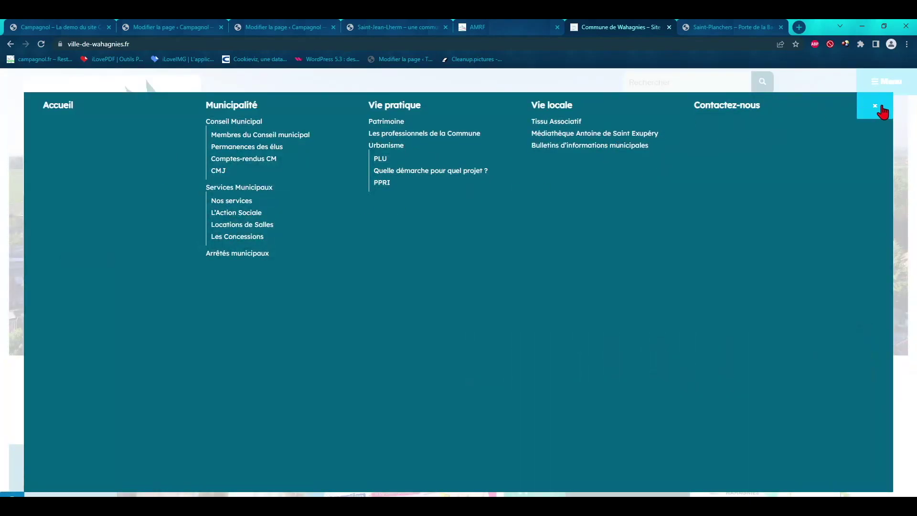
click(879, 107)
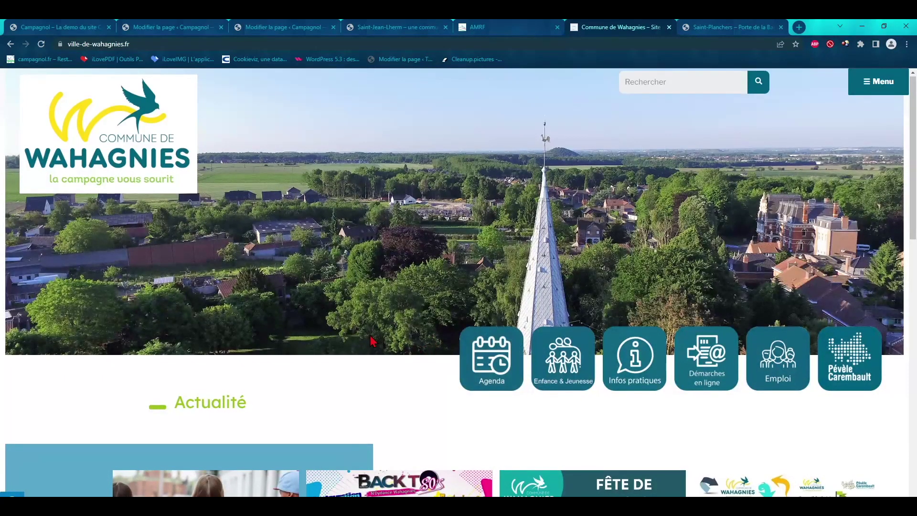
Step: Examine the Wahagnies homepage's Actualité section, advance its news carousel, and inspect the round Bulletin Municipal, Wahagnies en Poche and Facebook links
scroll(372, 340, down, 3)
scroll(387, 287, down, 1)
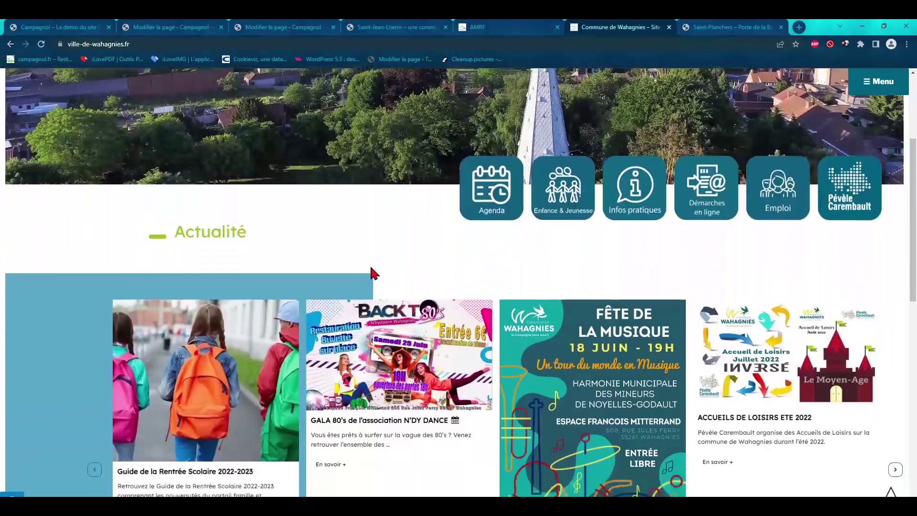
scroll(327, 242, down, 3)
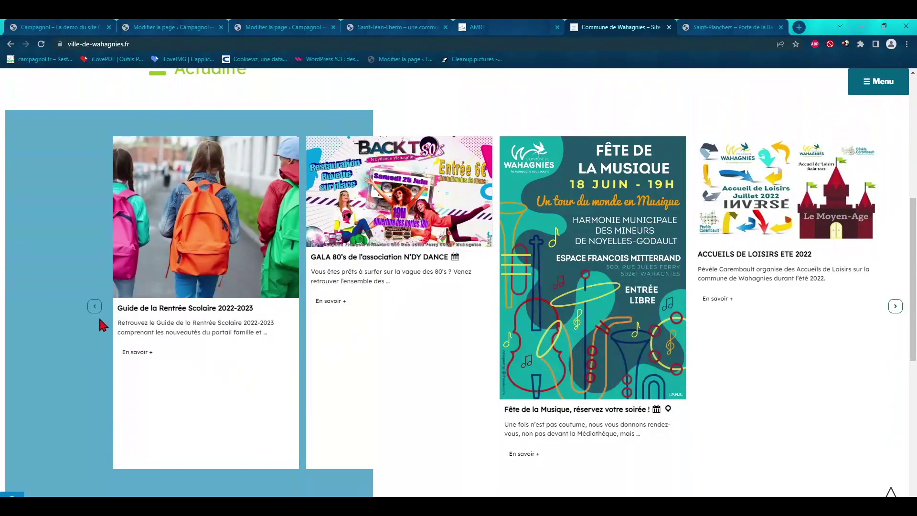
click(895, 307)
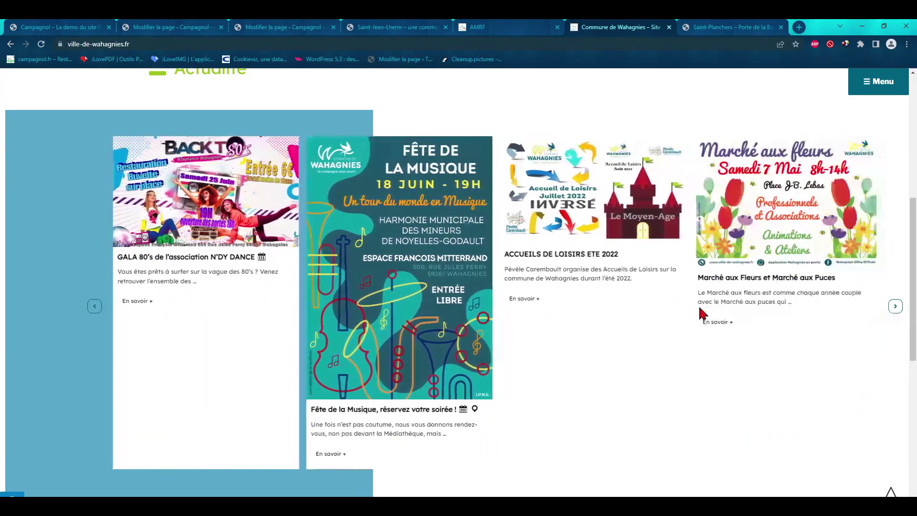
scroll(700, 313, down, 4)
scroll(659, 313, down, 3)
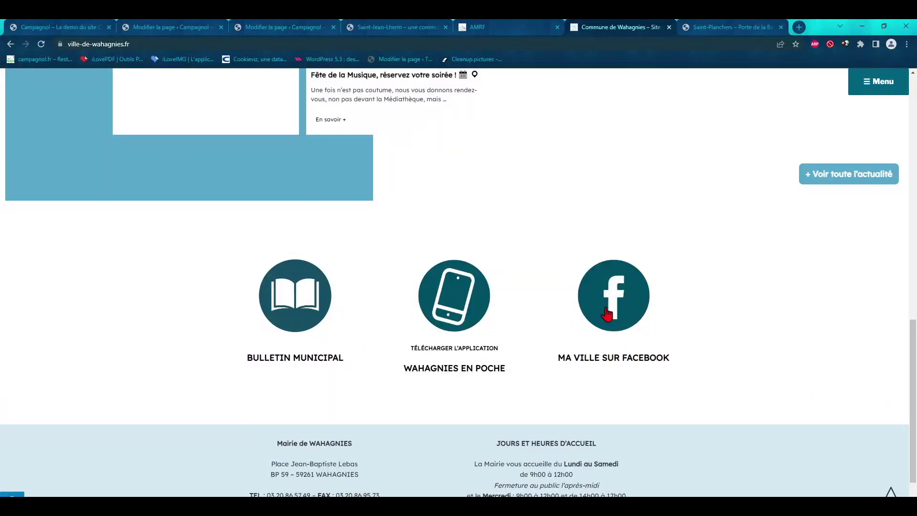
scroll(655, 316, up, 1)
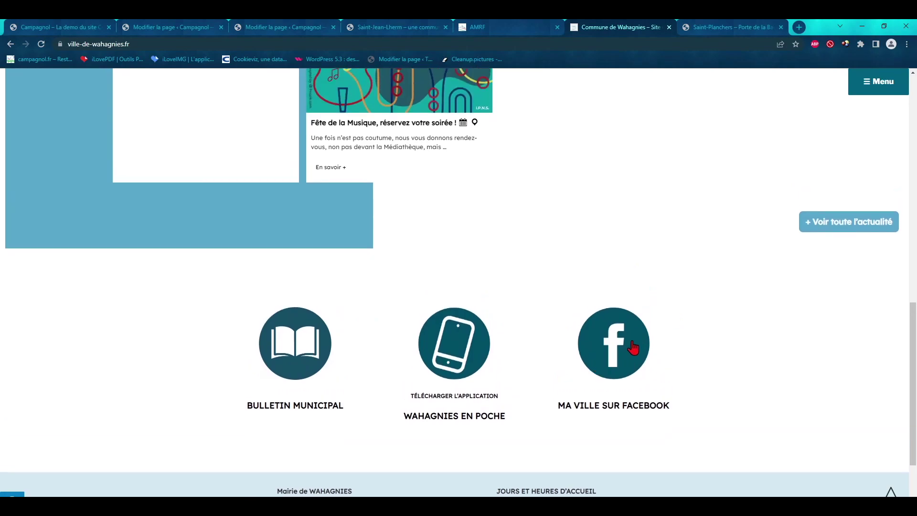
scroll(637, 321, up, 3)
scroll(353, 274, up, 2)
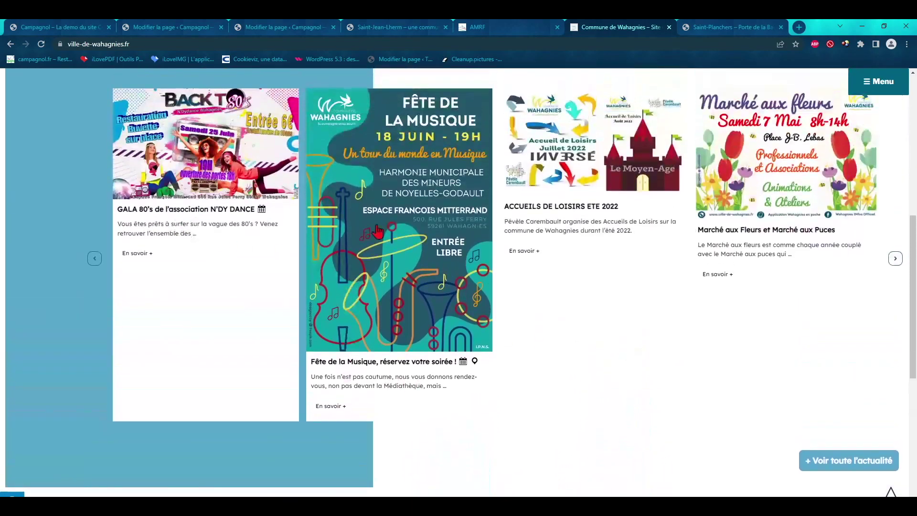
Step: Open the Wahagnies page listing all news, examine its article grid, and return to the site's homepage
click(839, 463)
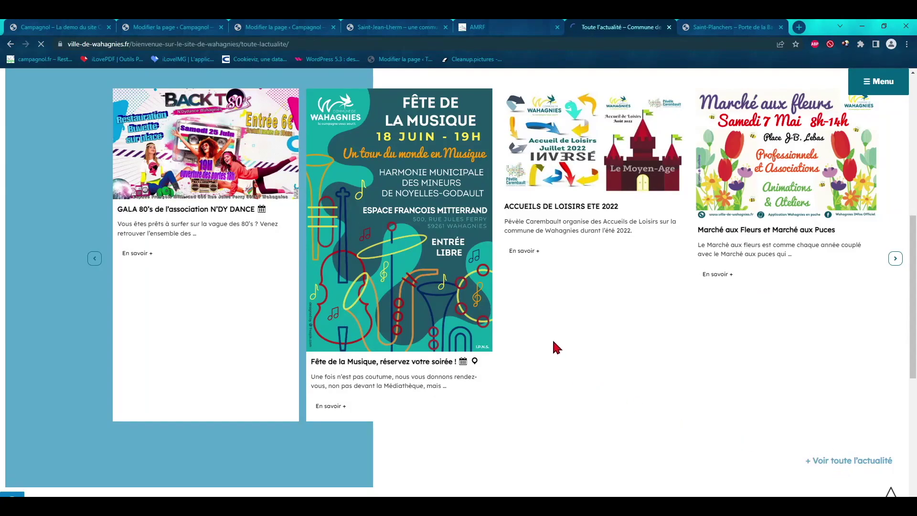
scroll(362, 315, down, 3)
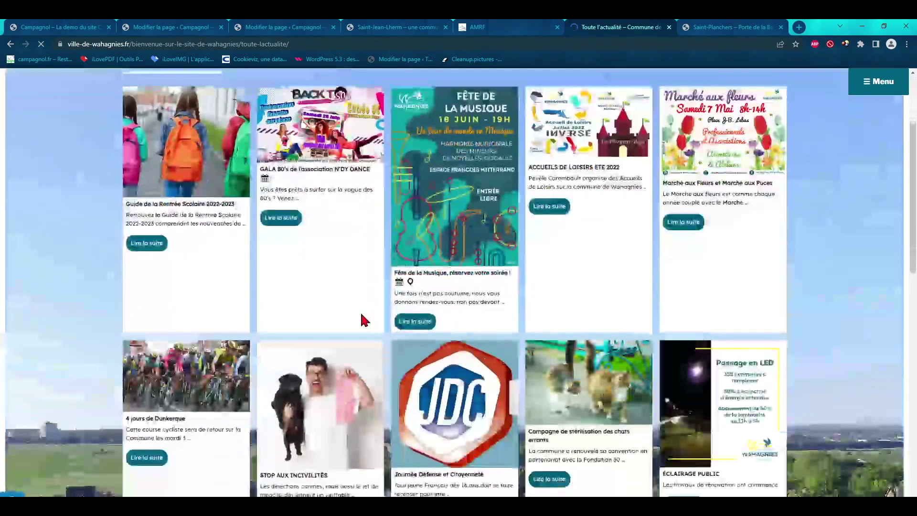
scroll(362, 319, down, 7)
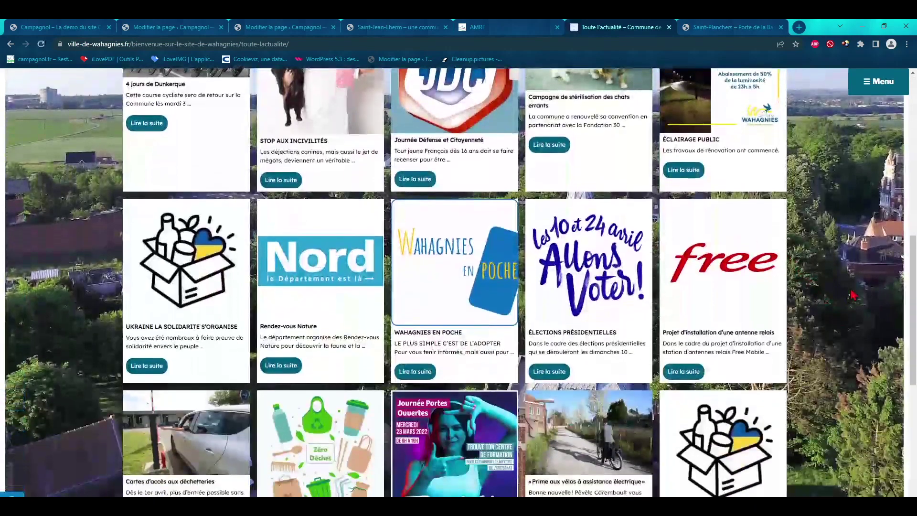
scroll(854, 295, down, 4)
scroll(799, 313, up, 6)
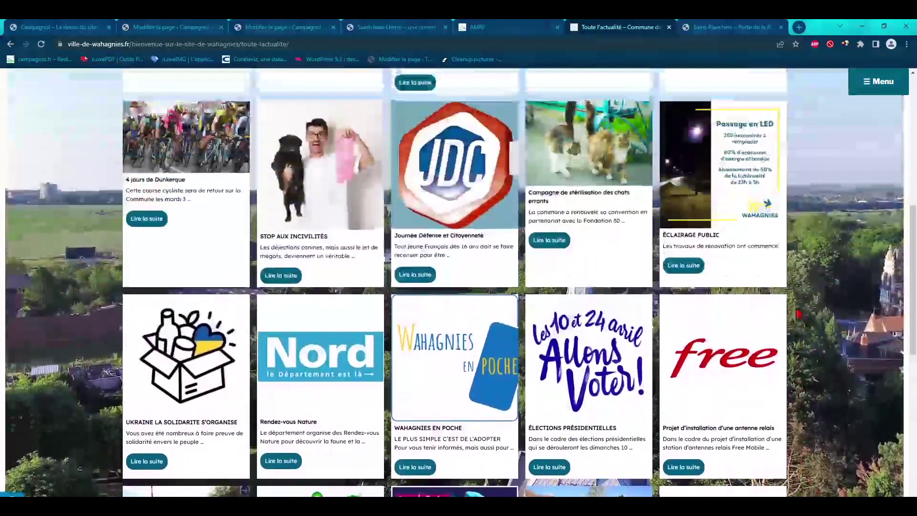
scroll(799, 313, up, 8)
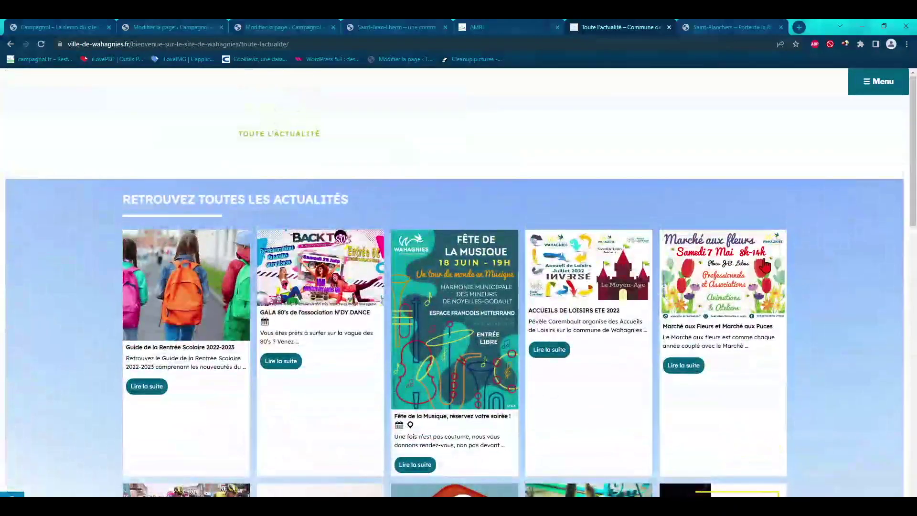
click(11, 44)
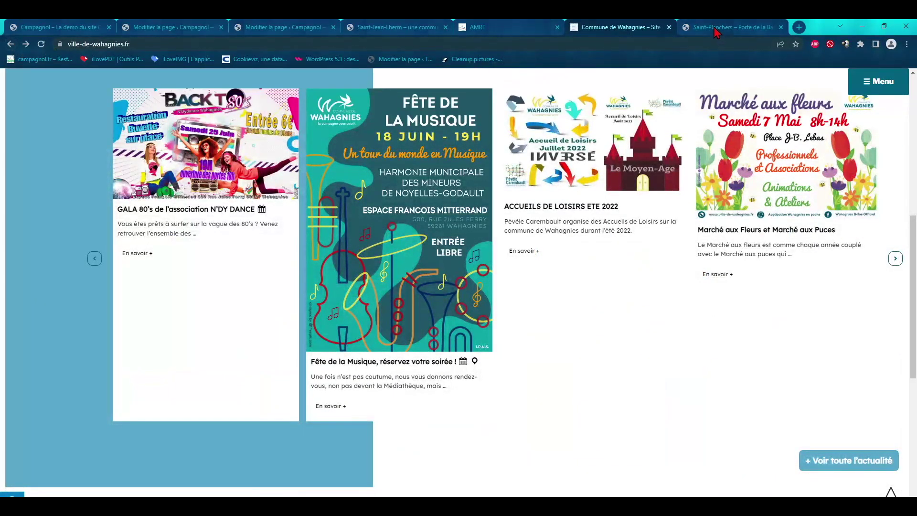
scroll(658, 74, up, 8)
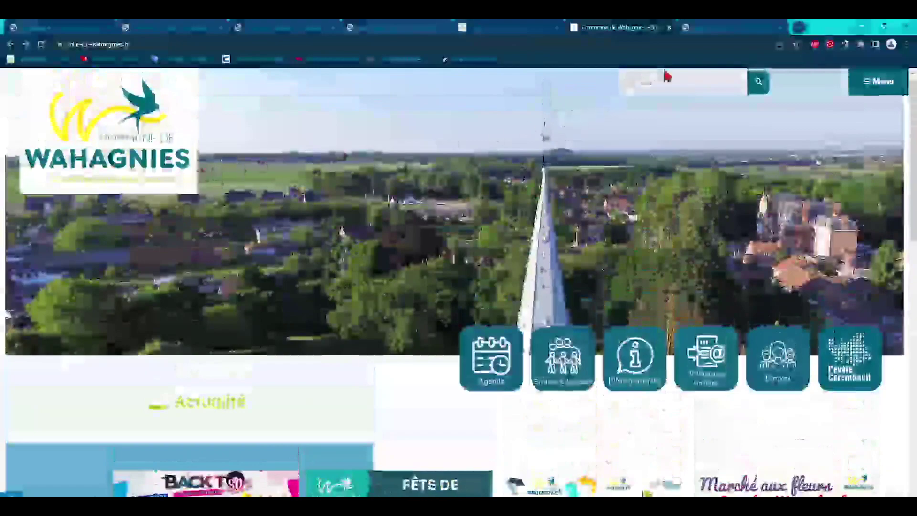
Step: Open the Saint-Planchers homepage, check its menu, and examine the shortcut icons and Les Actualités carousel
click(722, 28)
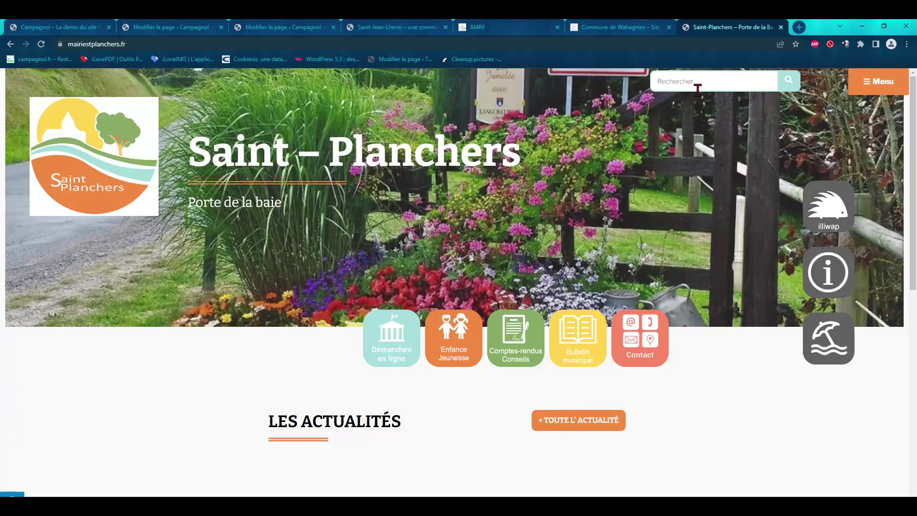
click(863, 89)
click(880, 107)
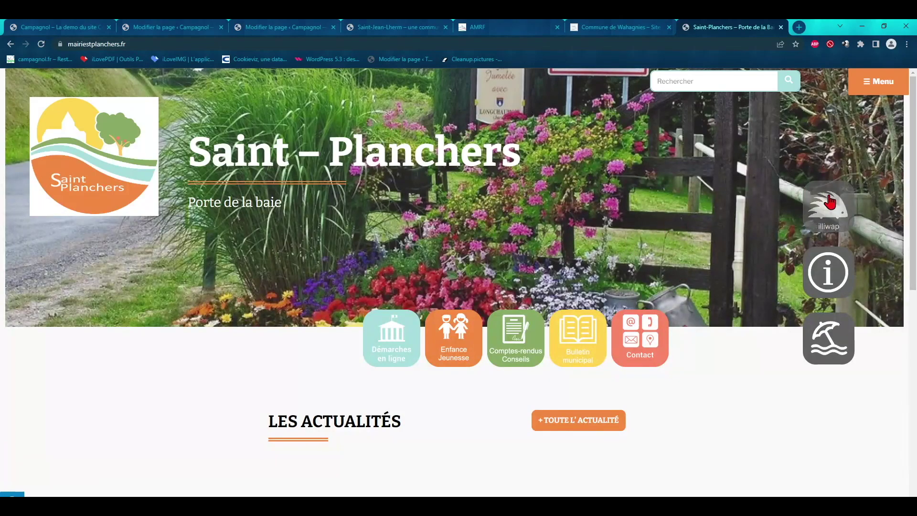
scroll(320, 246, down, 5)
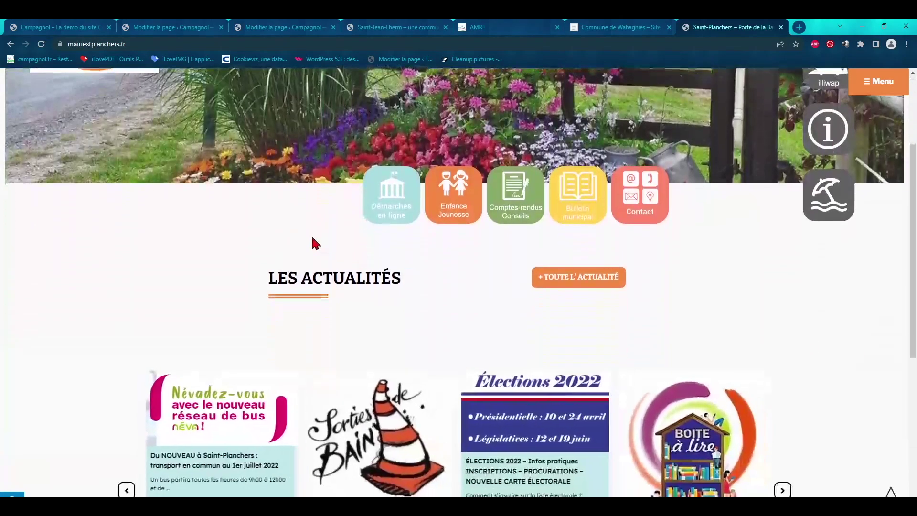
scroll(356, 269, down, 3)
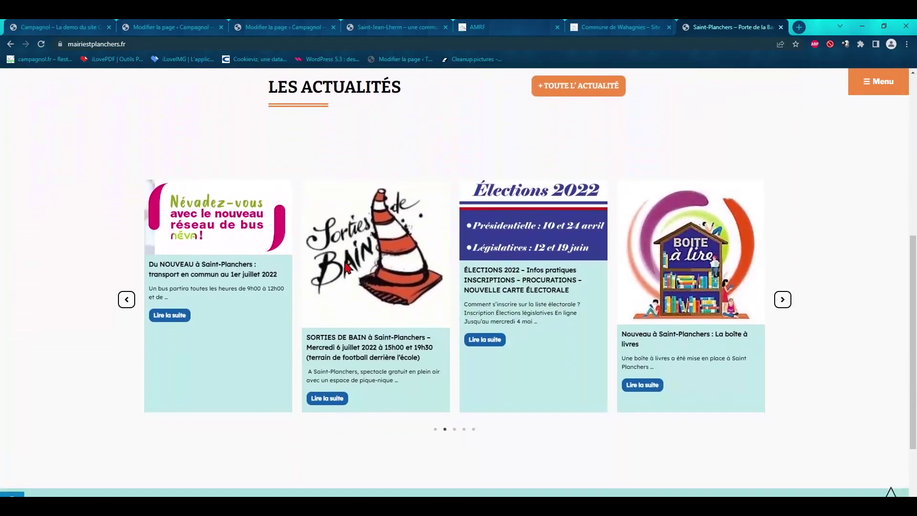
scroll(57, 266, up, 1)
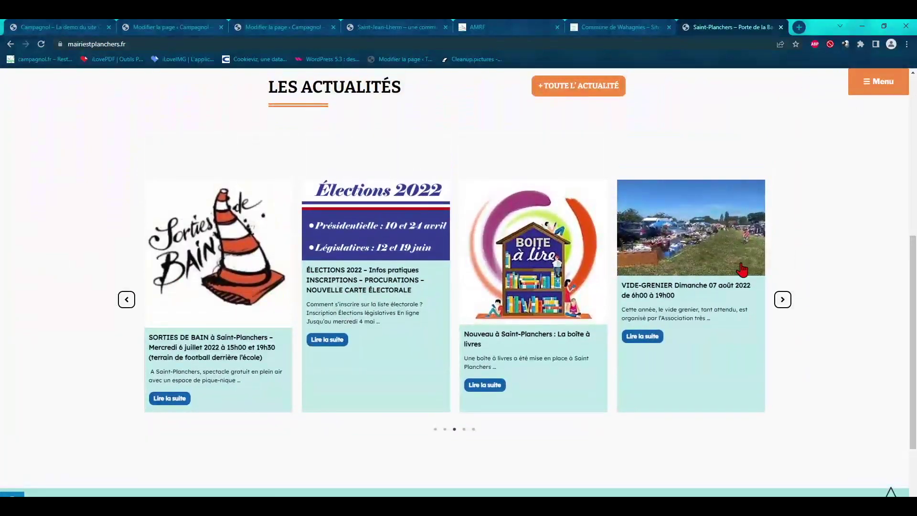
Step: Compare the Saint-Jean-Lherm homepage's icons and news section with those of Saint-Planchers, and view the Saint-Planchers footer
click(396, 28)
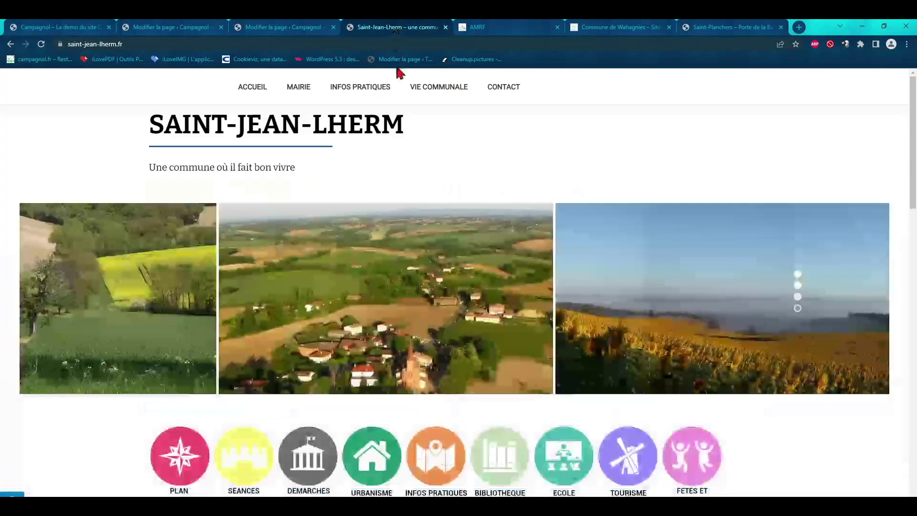
scroll(276, 303, down, 5)
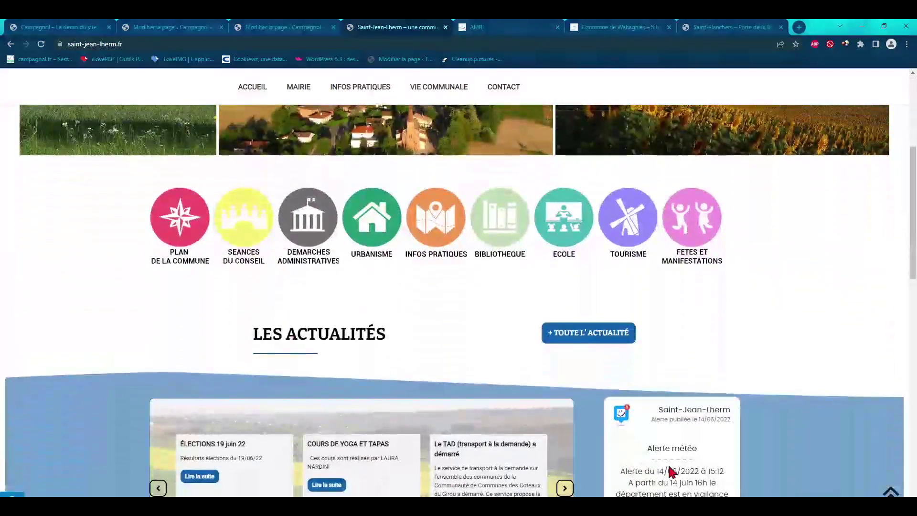
scroll(645, 454, down, 1)
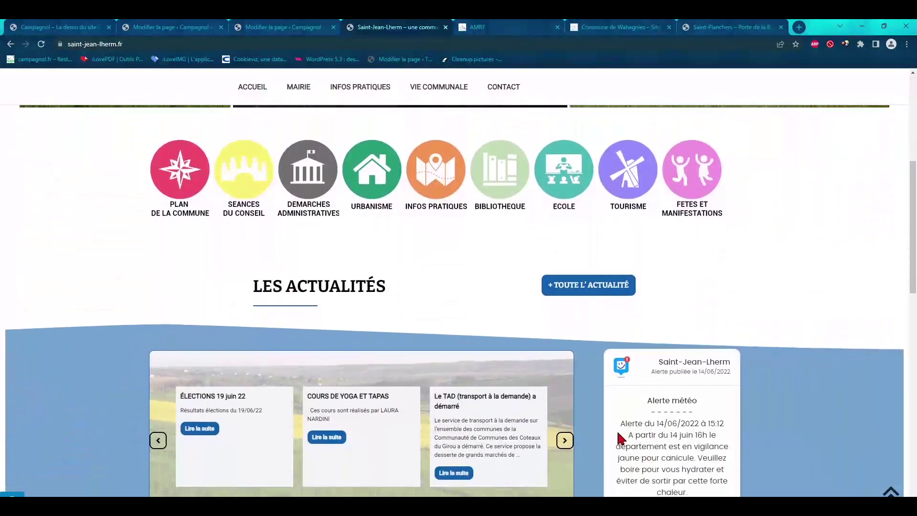
click(712, 29)
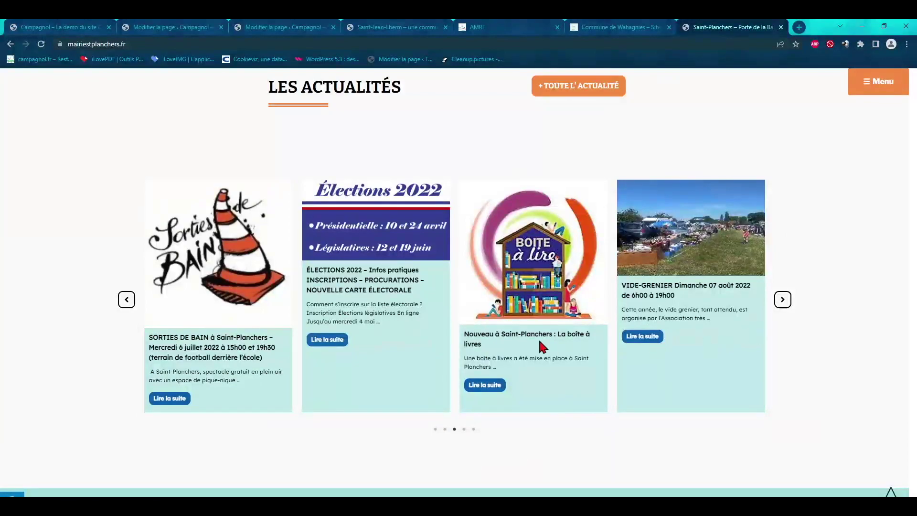
scroll(542, 344, down, 3)
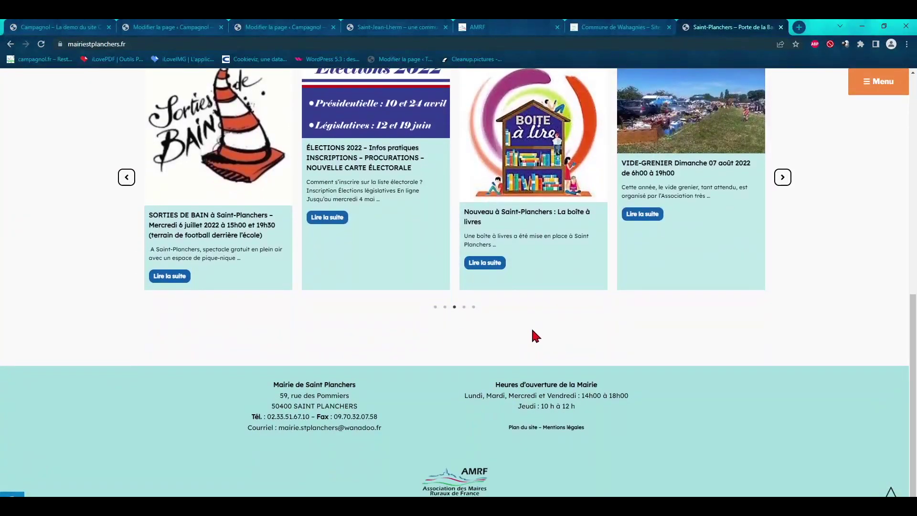
scroll(371, 386, up, 10)
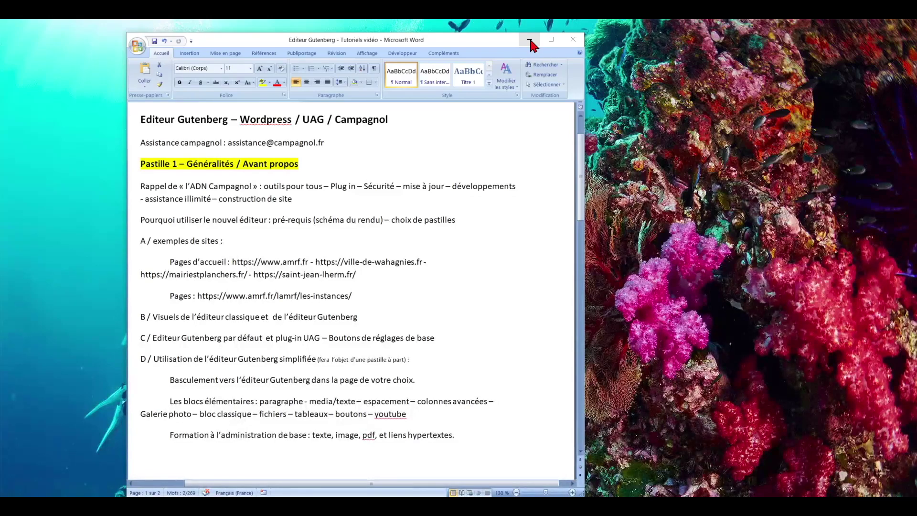
Step: Bring up the Editeur Gutenberg - Tutoriels vidéo document in Word, highlight the support e-mail address, and minimise the document
click(530, 40)
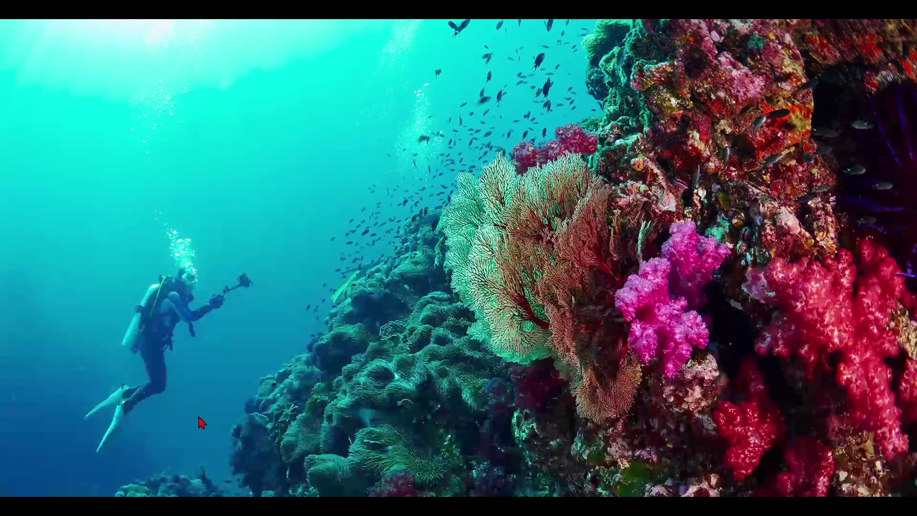
key(alt+Tab)
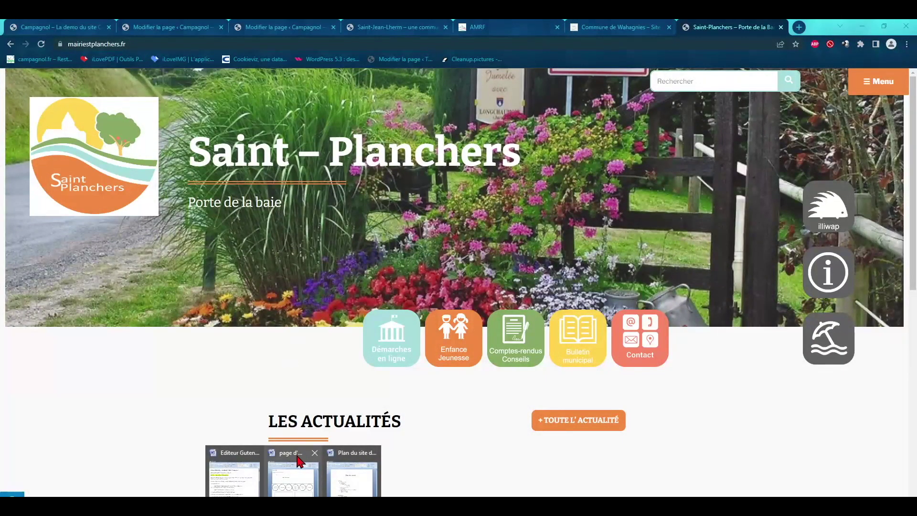
click(244, 493)
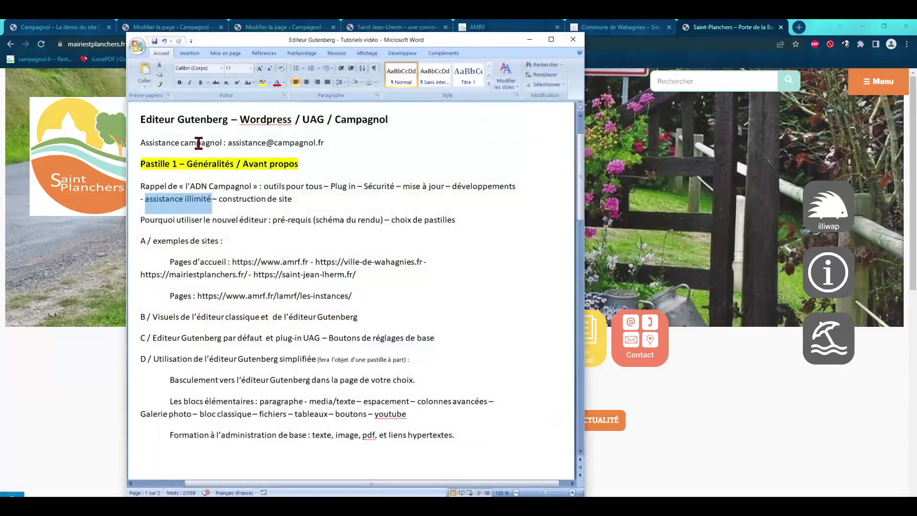
drag(233, 144, 329, 144)
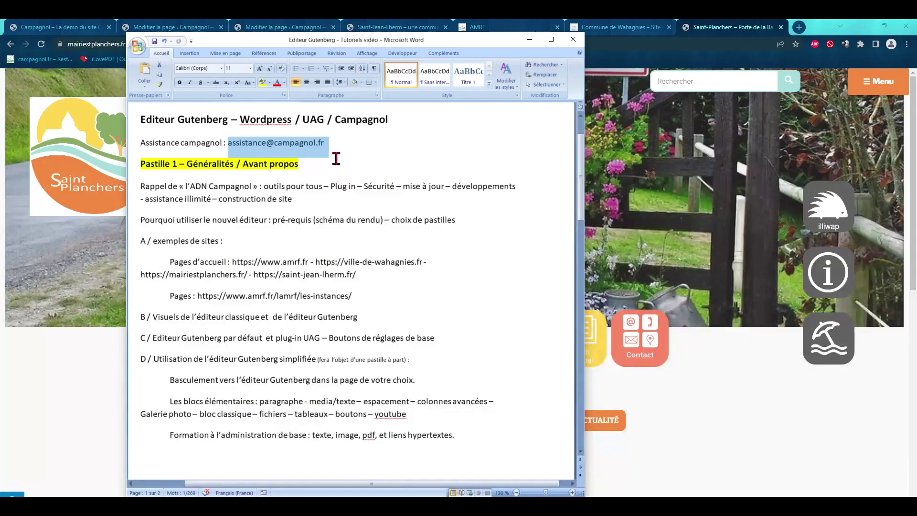
click(528, 39)
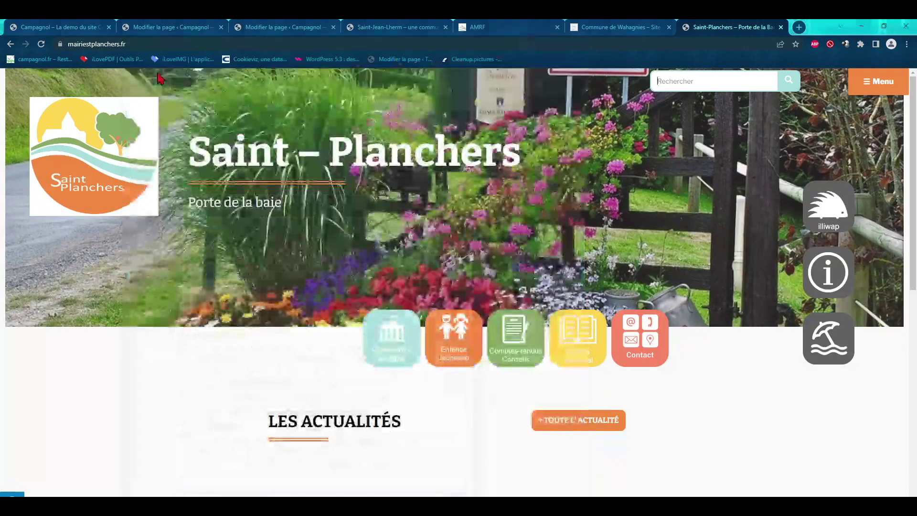
Step: On Page test in the classic editor, move the Éditeur box below En-tête personnalisée and back above Publier, and close the page
click(167, 28)
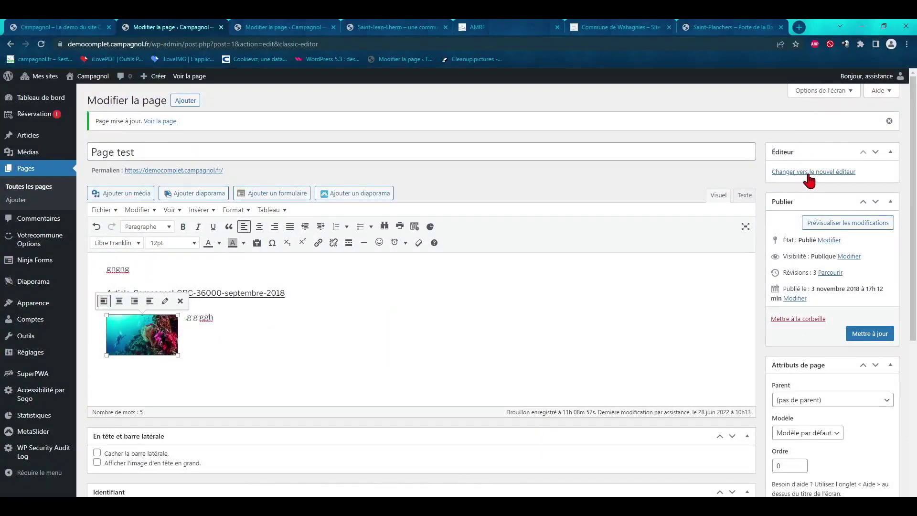
drag(823, 154, 814, 429)
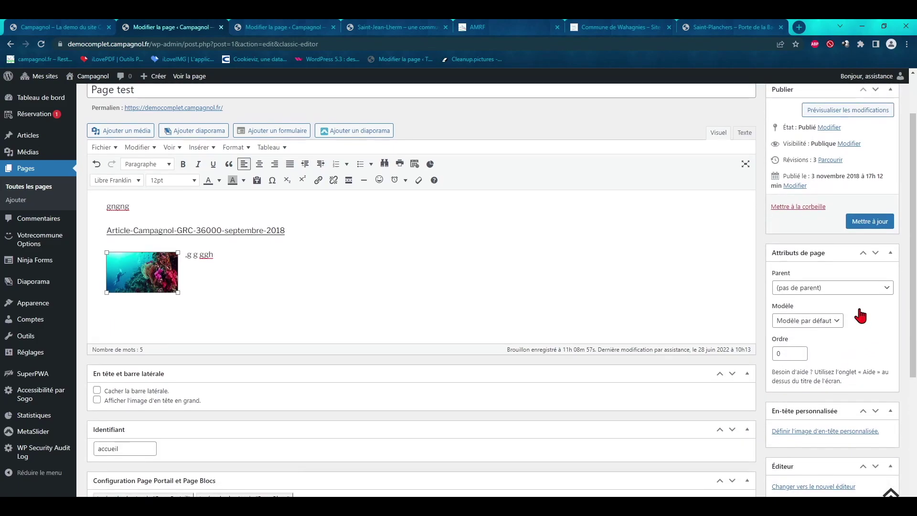
scroll(827, 156, up, 2)
scroll(800, 319, down, 4)
drag(803, 339, 817, 179)
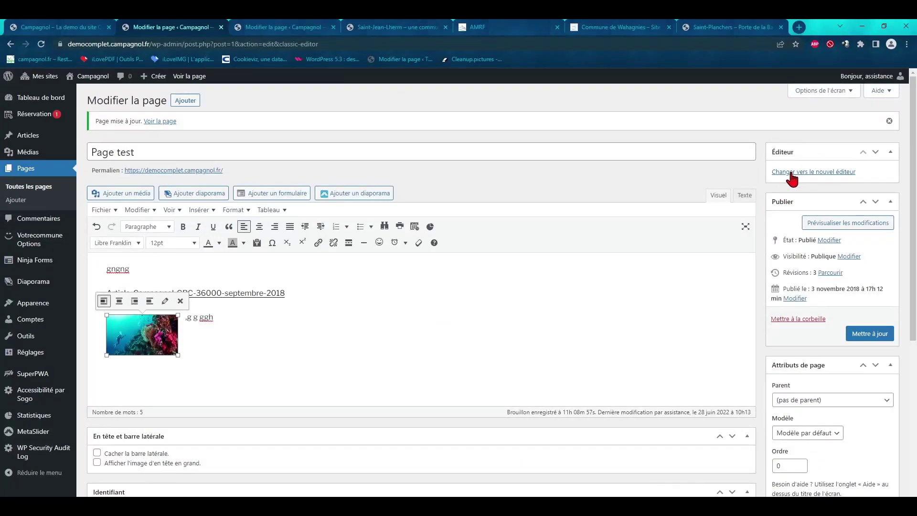
key(ctrl+w)
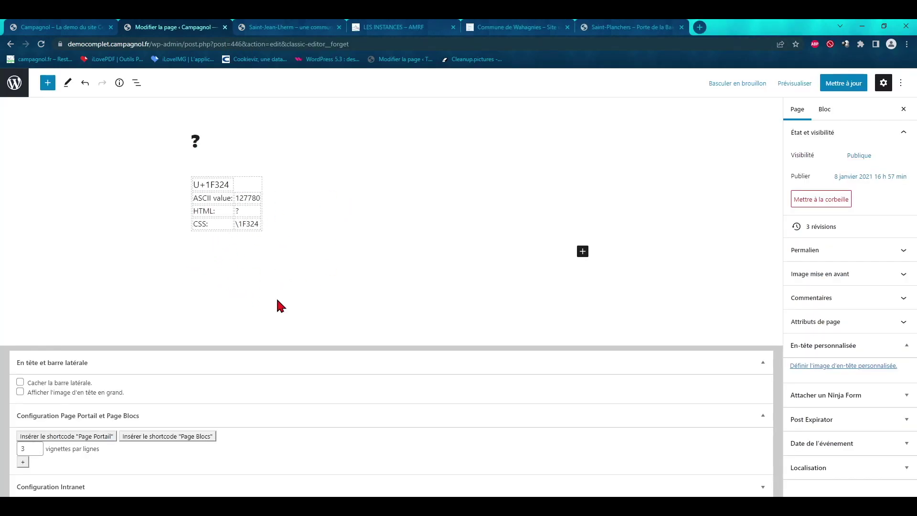
Step: Select the page's classic block and collapse the En tête et barre latérale and Configuration Page Portail et Page Blocs sections
click(307, 197)
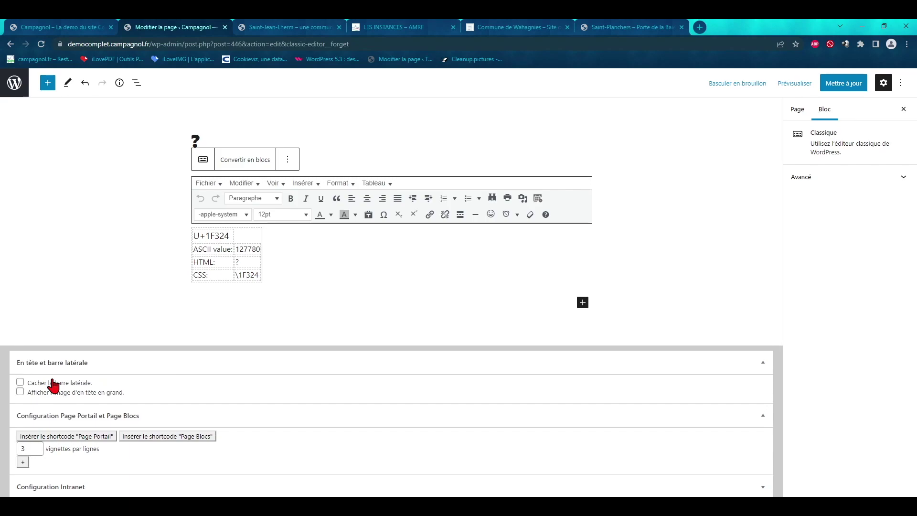
click(21, 382)
click(763, 366)
click(762, 415)
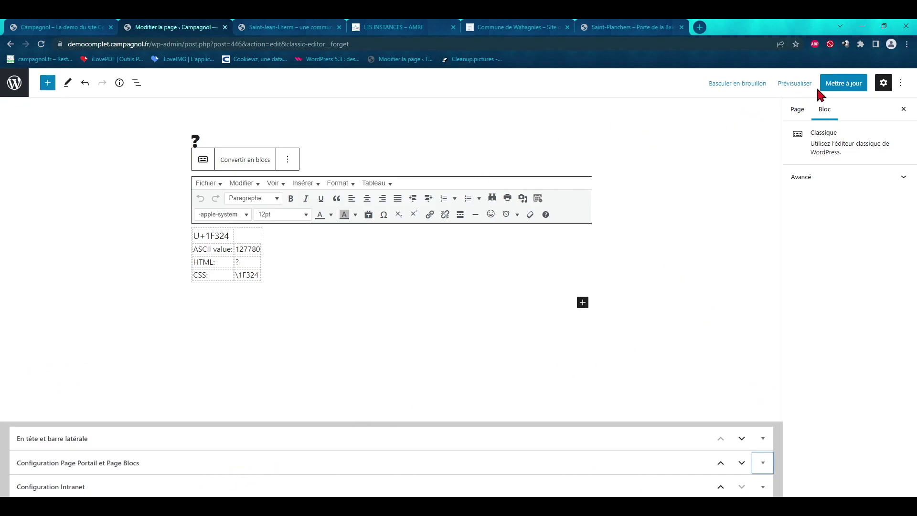
Step: Update the page, preview it in a new tab, and return to the block editor
click(834, 88)
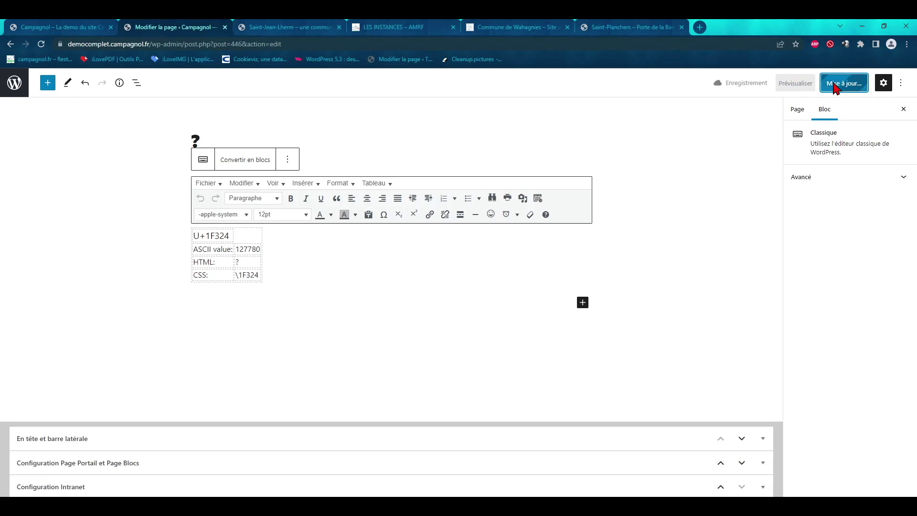
click(794, 88)
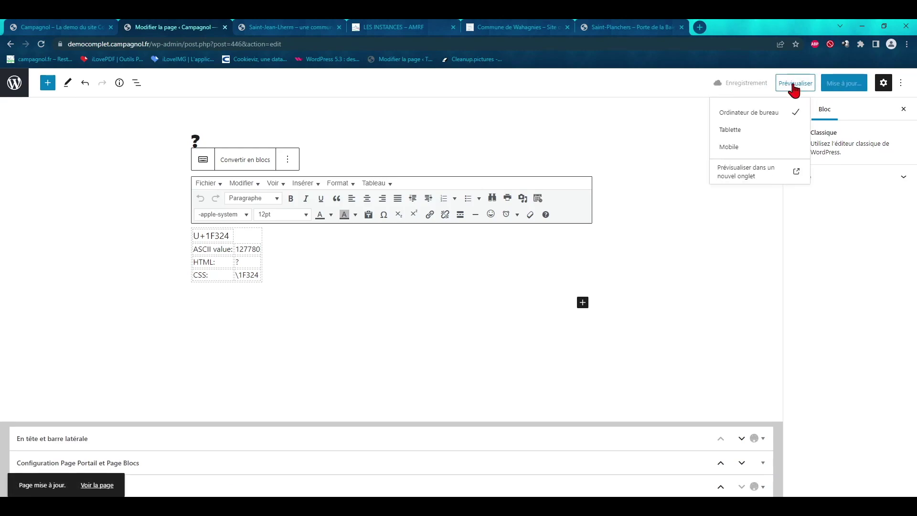
click(754, 176)
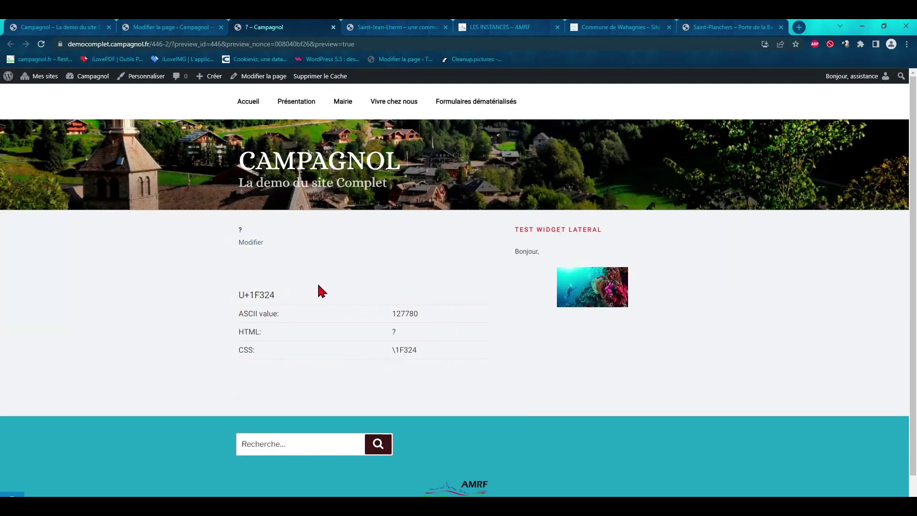
click(164, 27)
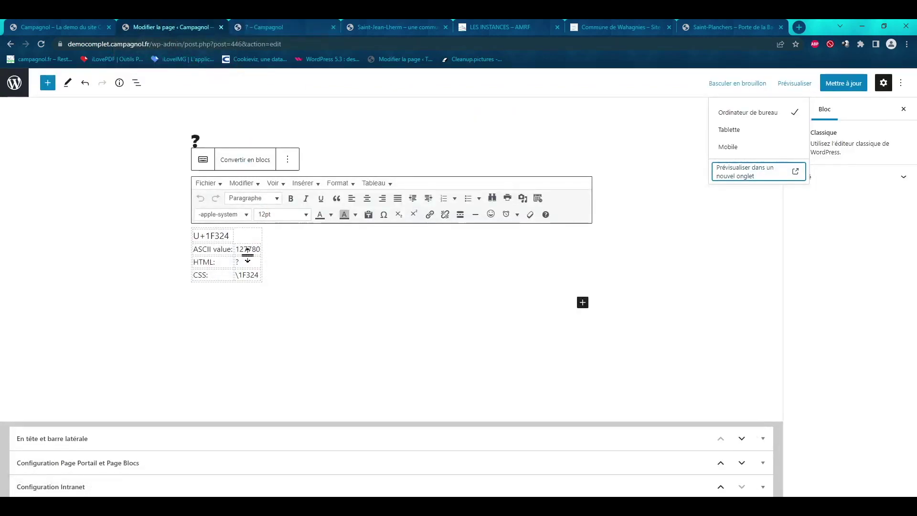
Step: Delete the four-row table inside the classic block of the ? page
click(390, 185)
mouse_move(393, 203)
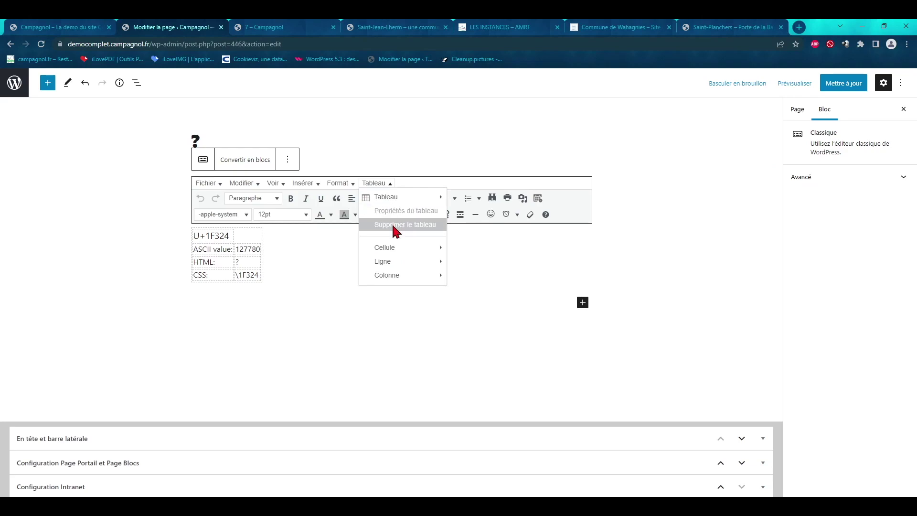
click(213, 249)
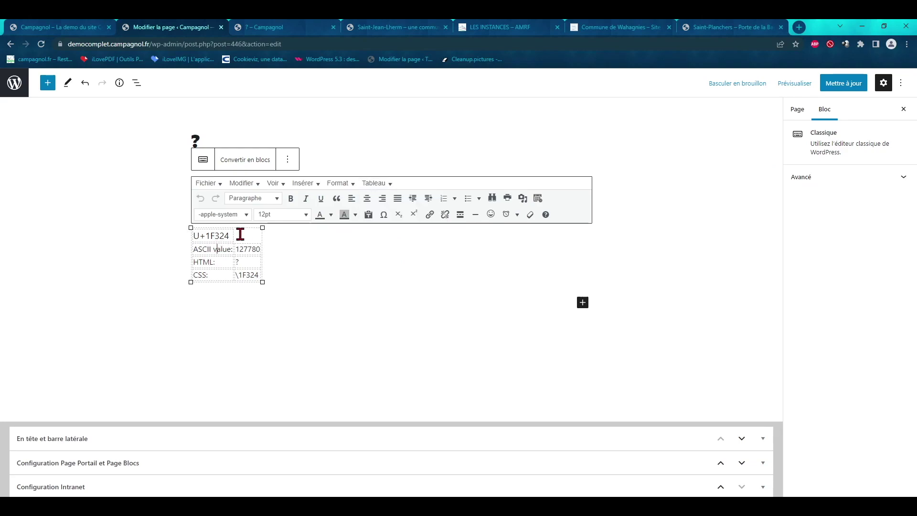
click(372, 183)
click(379, 225)
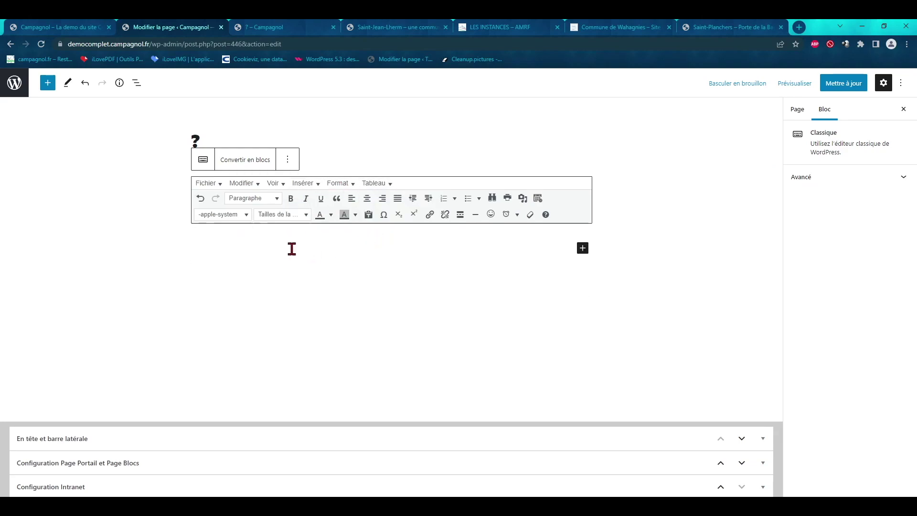
Step: Enter "xf g <d" as a paragraph, and remove that paragraph block and the empty classic block
key(BackSpace)
text(xf g <d)
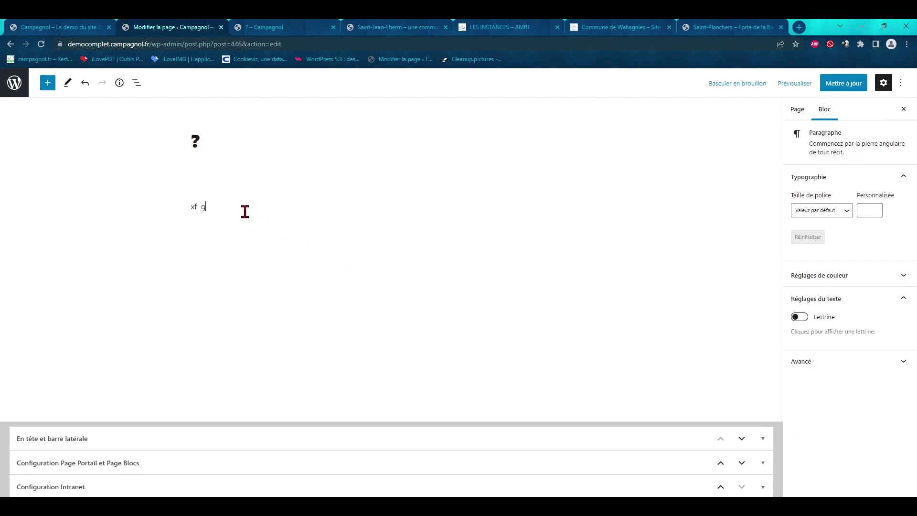
click(253, 204)
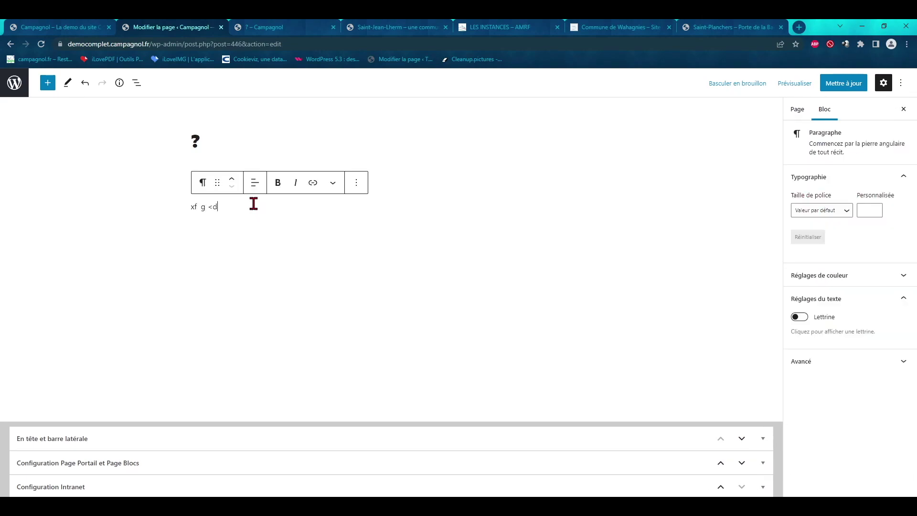
click(356, 182)
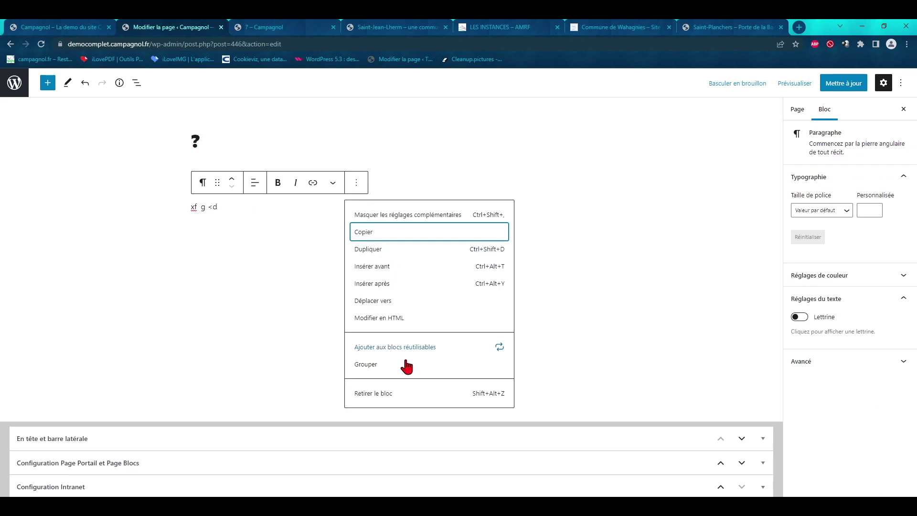
click(396, 392)
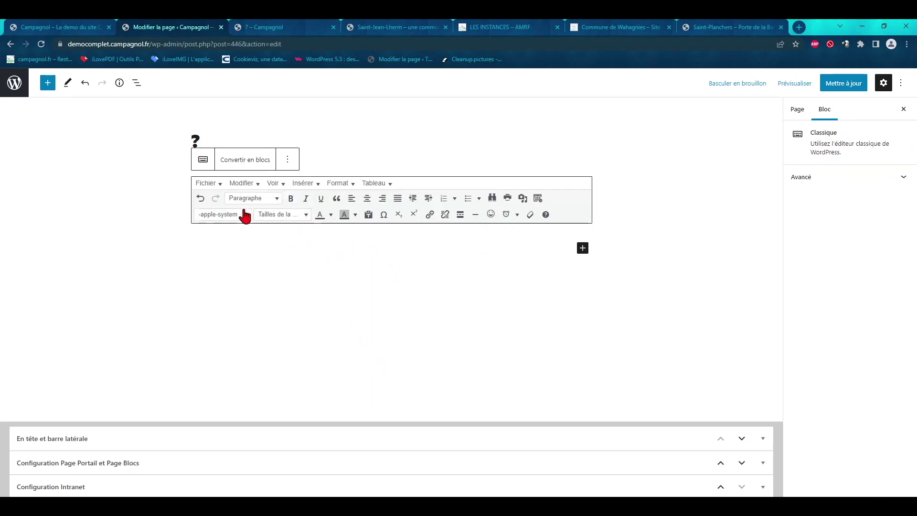
click(287, 165)
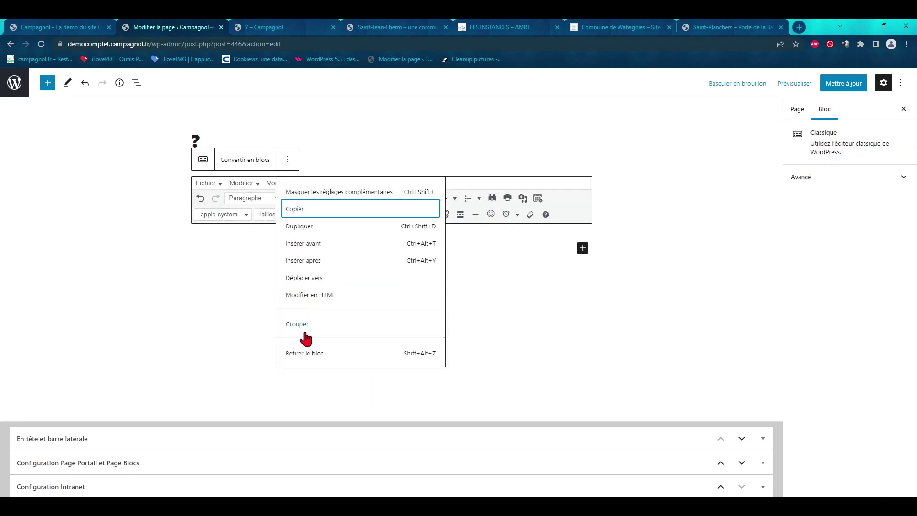
click(303, 357)
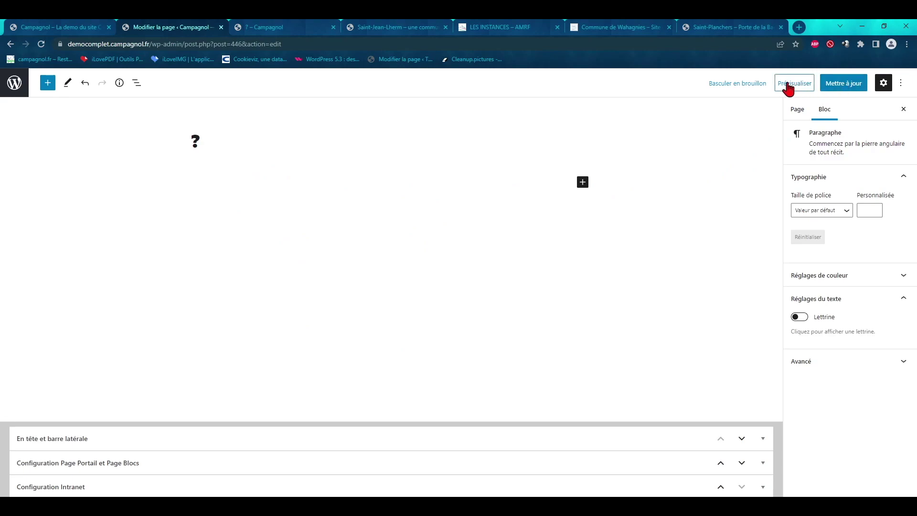
Step: Hide and reshow the settings sidebar, and display the page settings
click(884, 84)
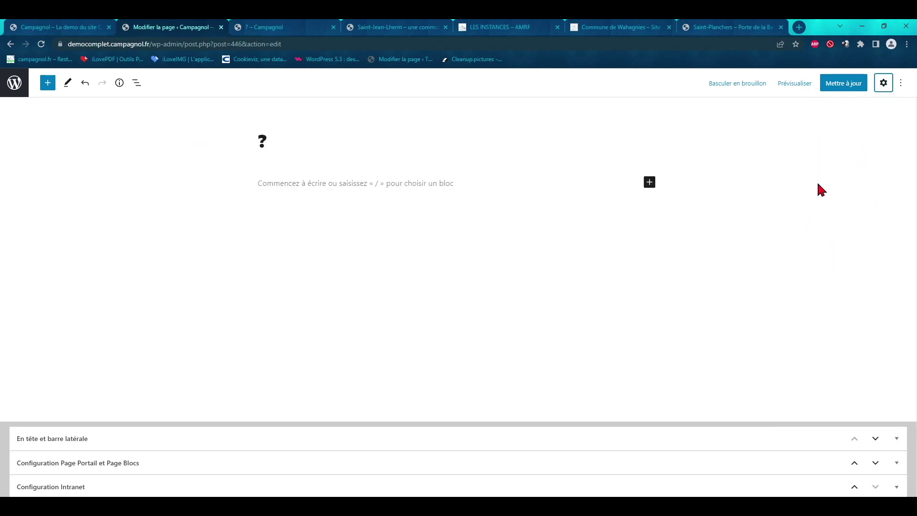
click(884, 83)
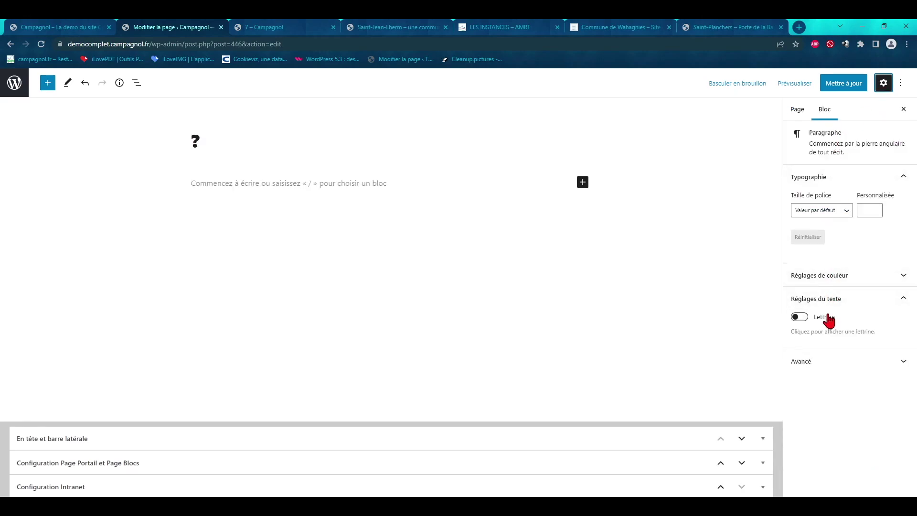
click(797, 109)
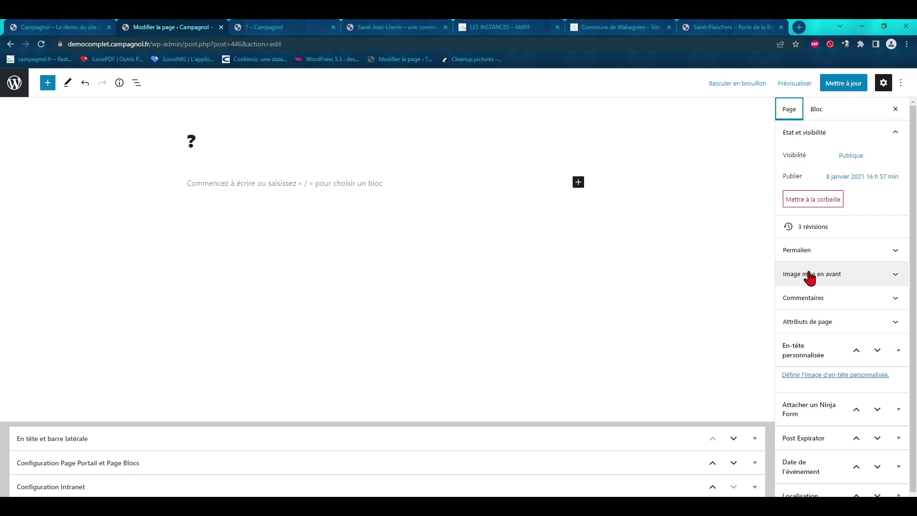
Step: Examine the page settings, expanding and collapsing Attributs de page, and return to the empty paragraph's block settings
click(811, 323)
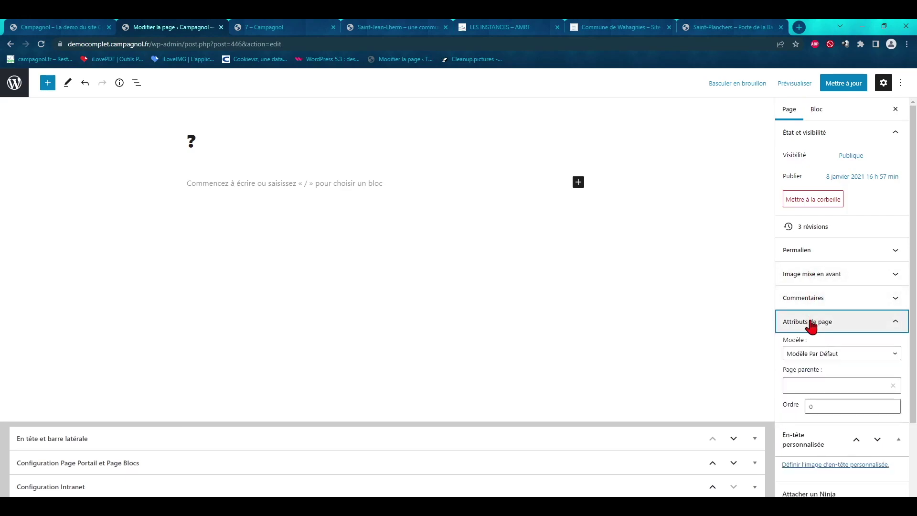
click(890, 357)
click(850, 328)
click(849, 330)
right_click(828, 330)
click(825, 322)
click(826, 323)
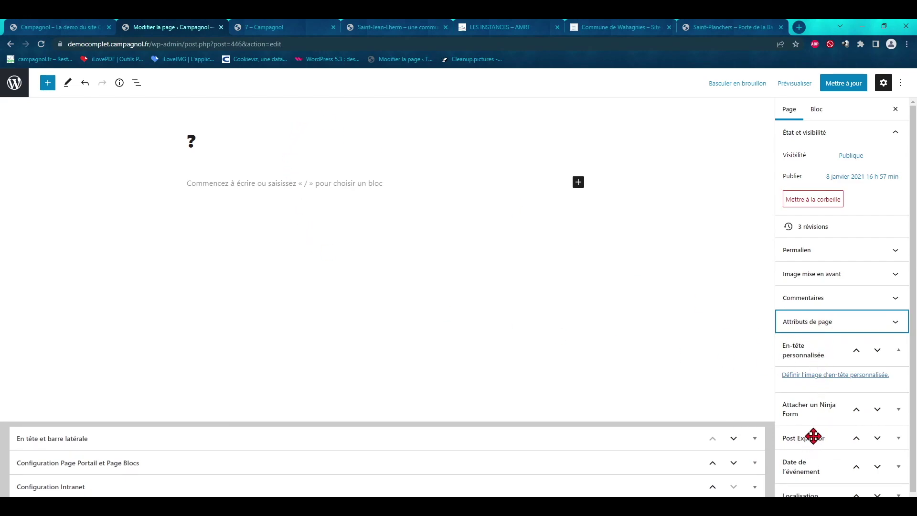
scroll(811, 434, down, 1)
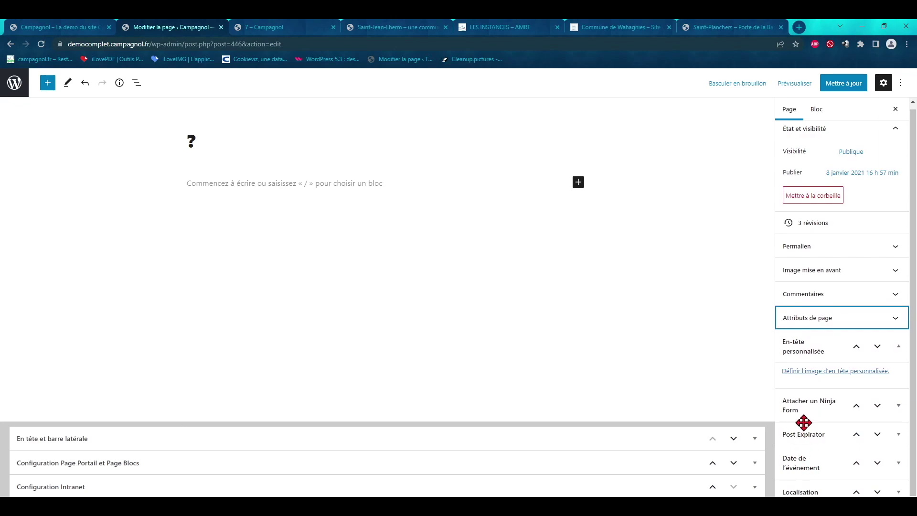
scroll(804, 423, up, 1)
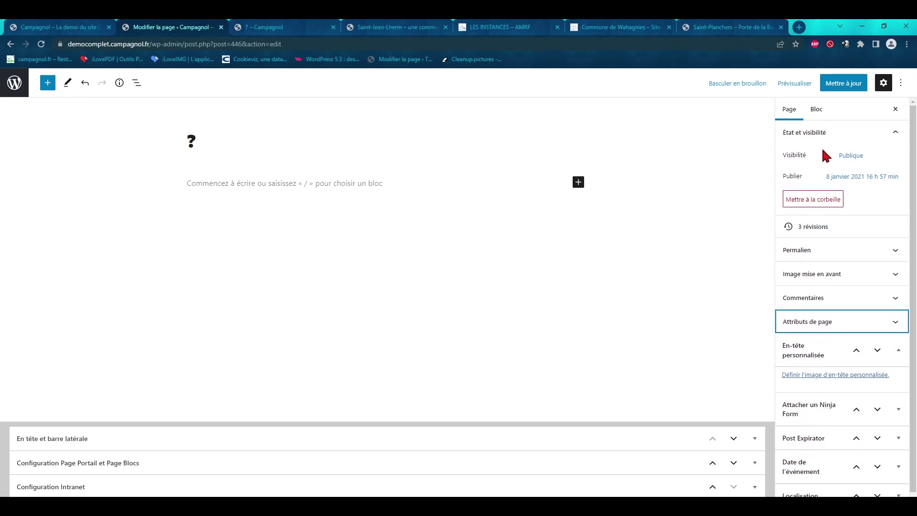
click(817, 113)
click(317, 182)
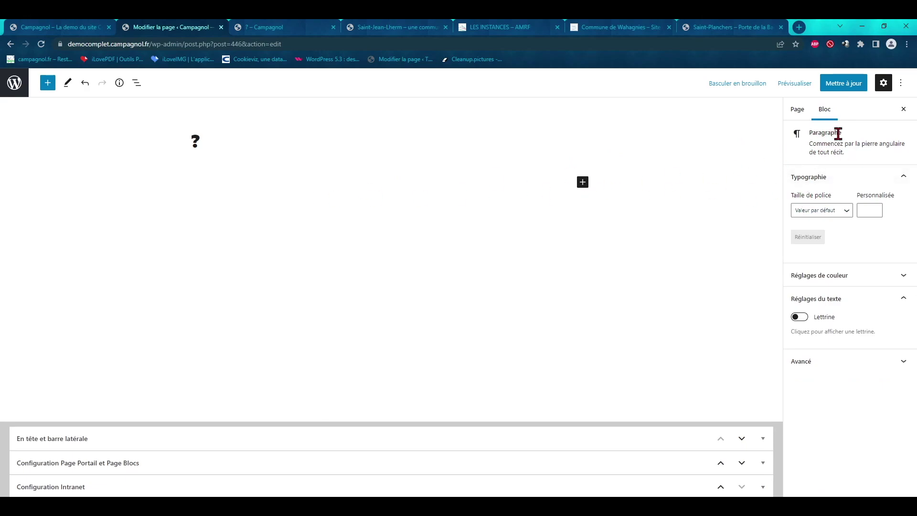
Step: Show the page in the code editor and switch back to the visual editor
click(901, 85)
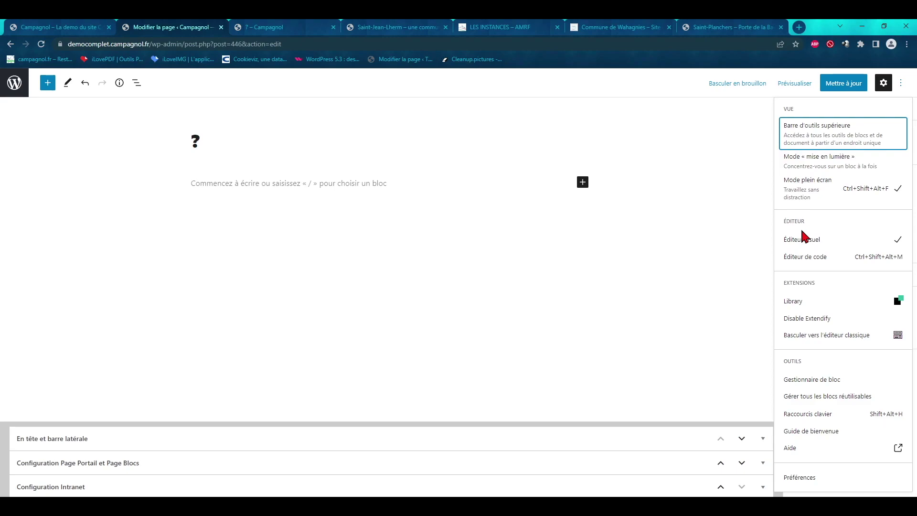
click(799, 260)
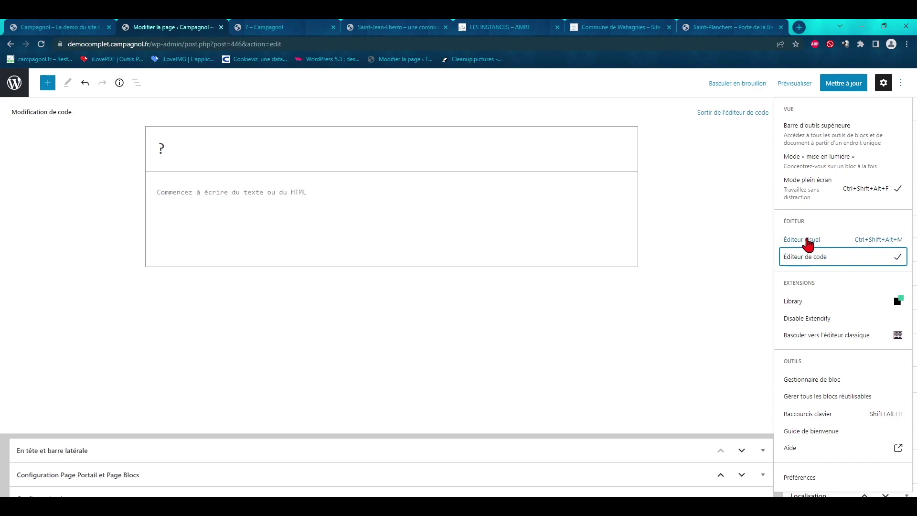
click(807, 241)
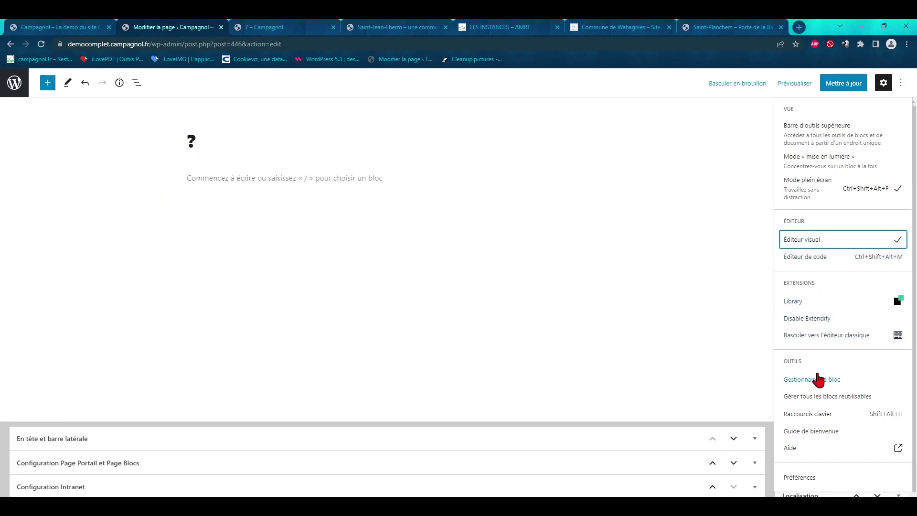
Step: Switch to the classic editor, leaving without saving the changes, and retitle the page "Test"
click(825, 335)
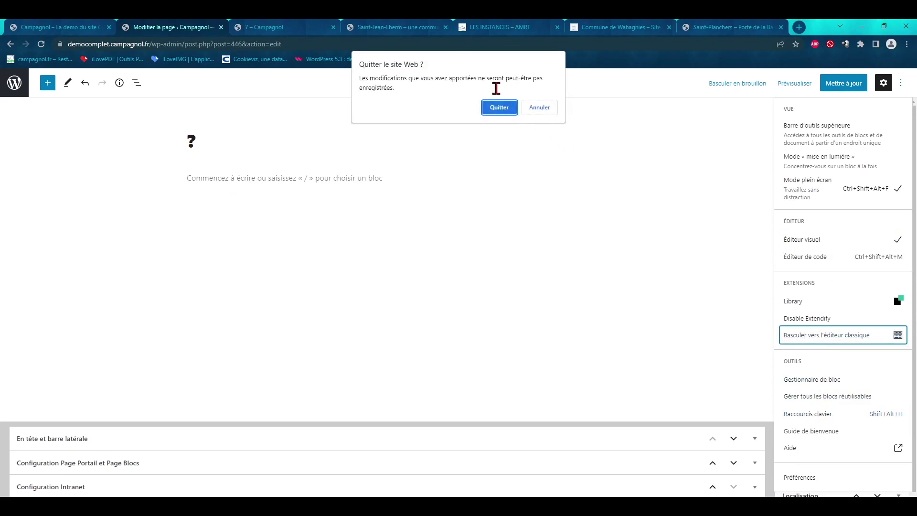
click(498, 108)
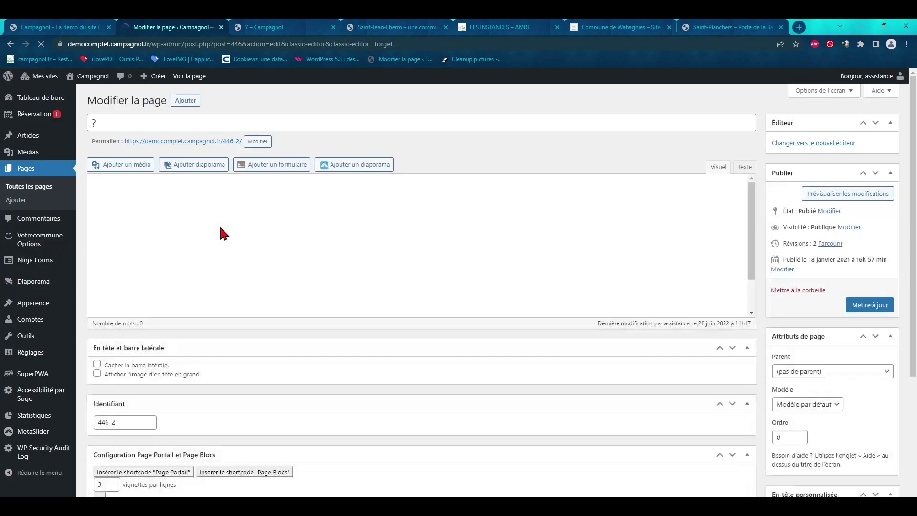
double_click(109, 123)
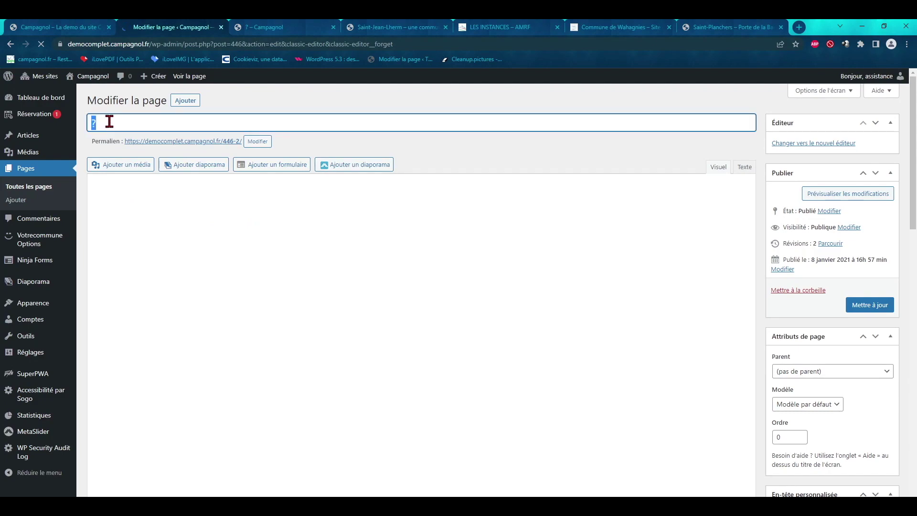
text(Test)
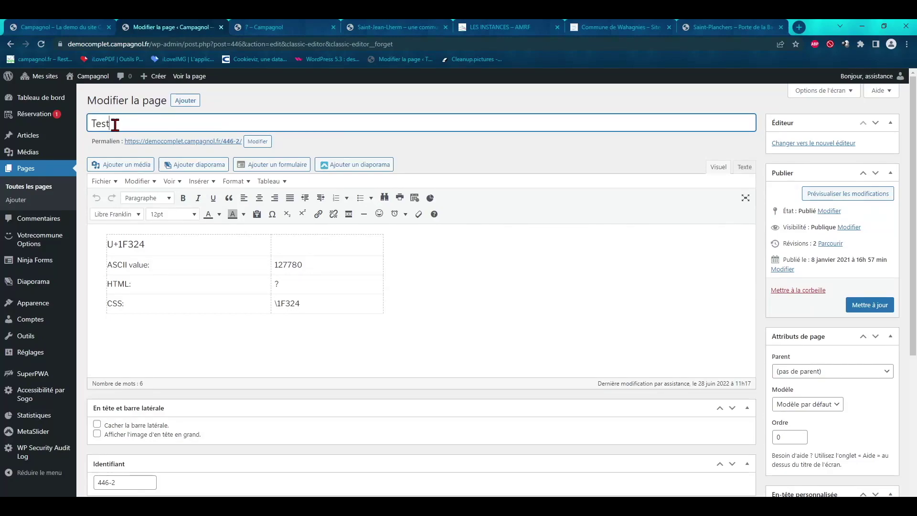
Step: Delete the table from the Test page's content in the classic editor
click(233, 245)
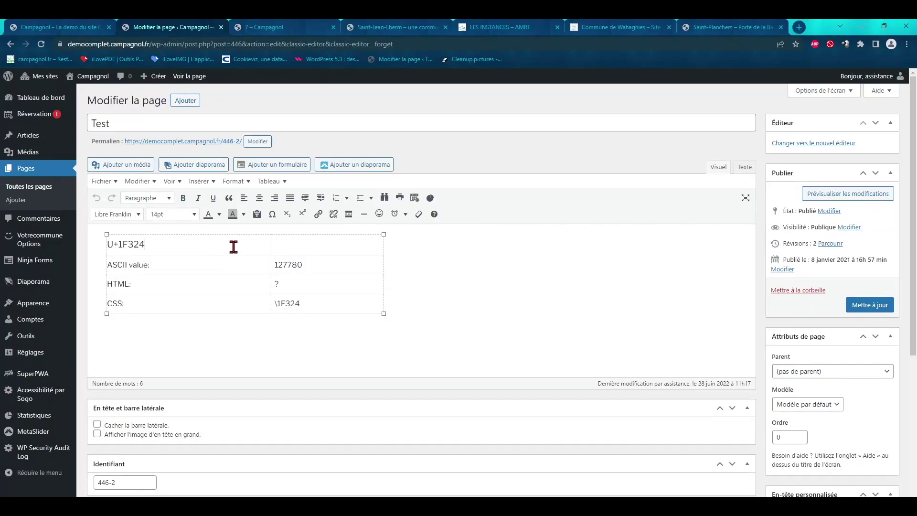
click(279, 181)
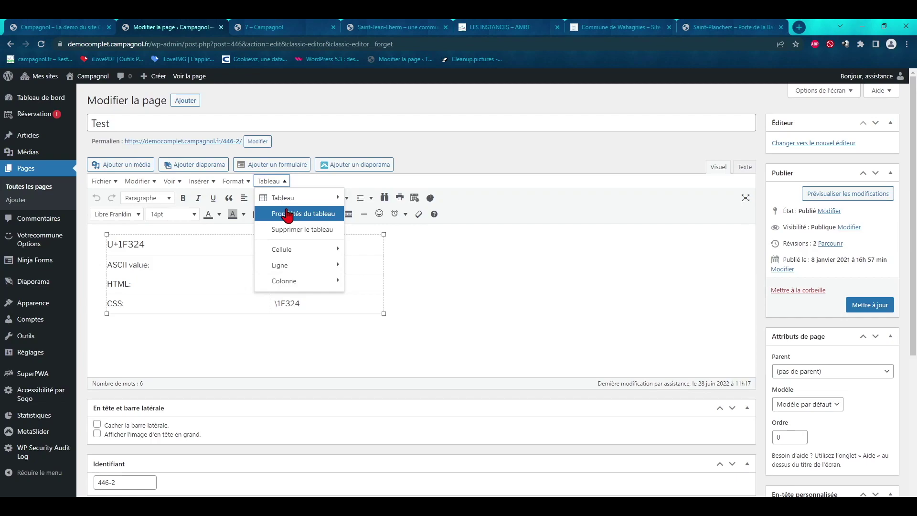
click(286, 229)
Step: Clear the page's Identifiant value and update the page
drag(128, 483, 90, 484)
key(BackSpace)
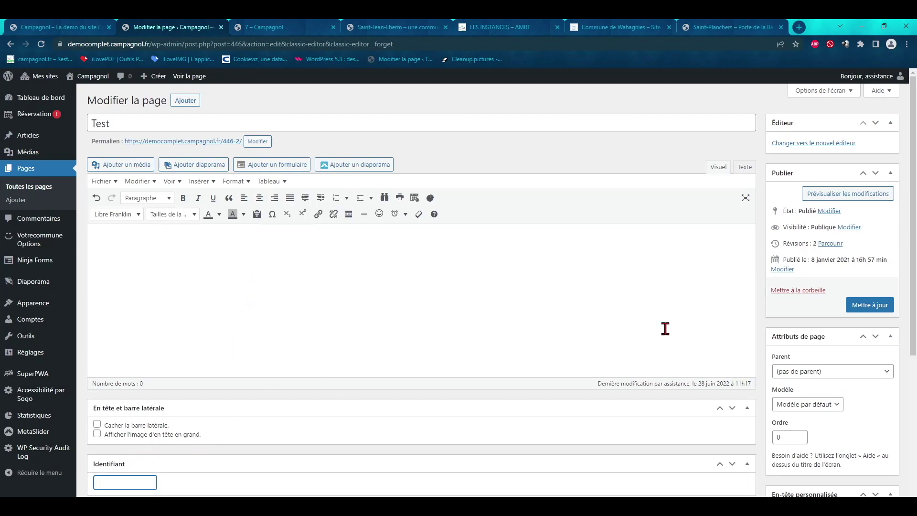
click(851, 309)
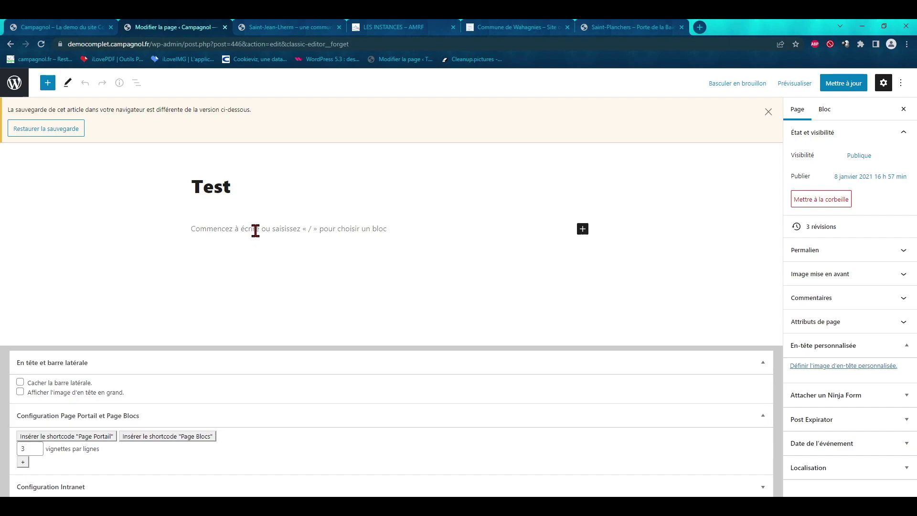
Step: Select the empty paragraph on the Test page, and hide and reshow its block settings sidebar
click(256, 231)
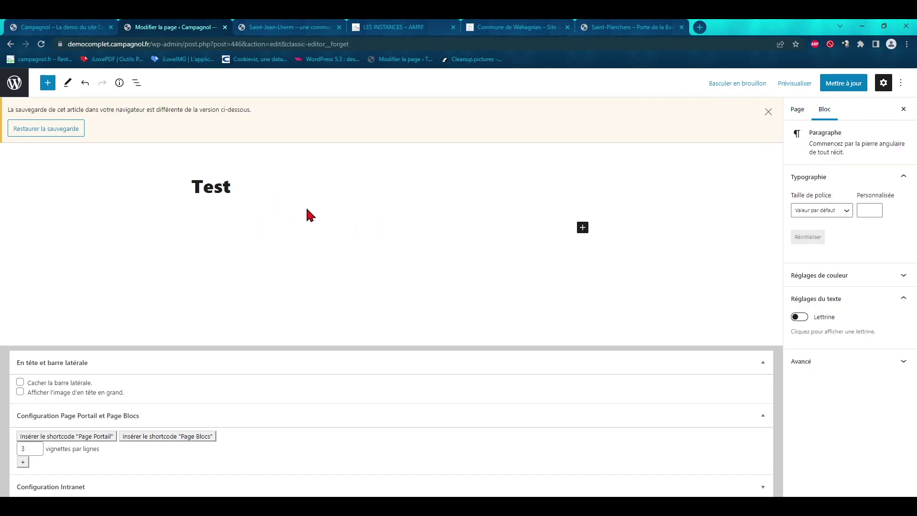
click(884, 85)
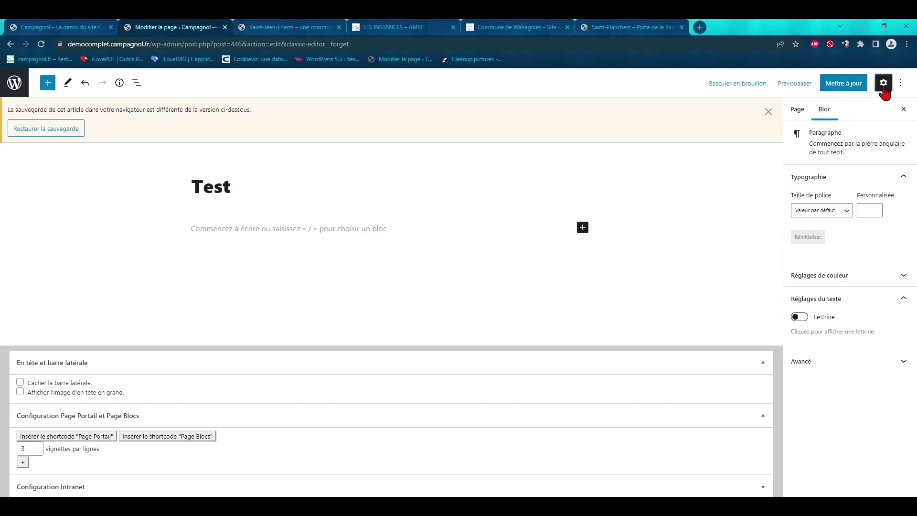
click(884, 89)
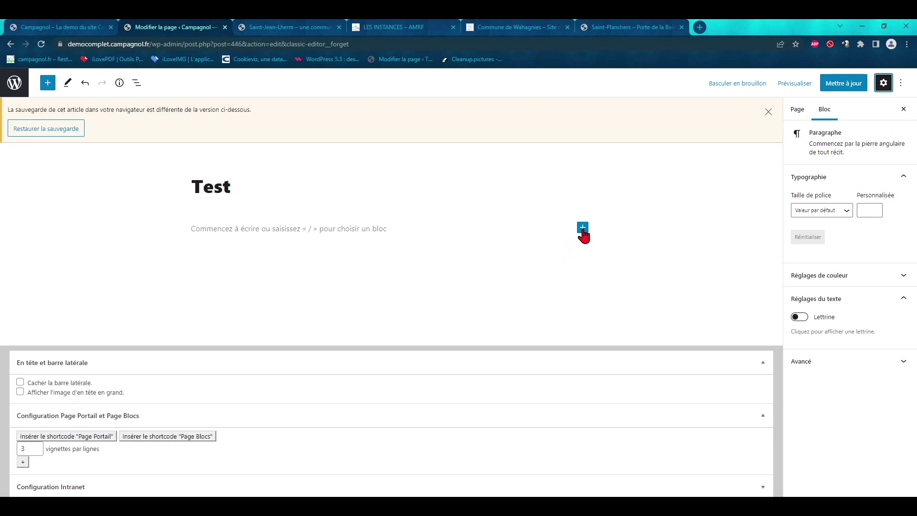
Step: Open the full block library from the empty paragraph and browse the Texte, Média, Apparence and Widgets blocks
click(583, 228)
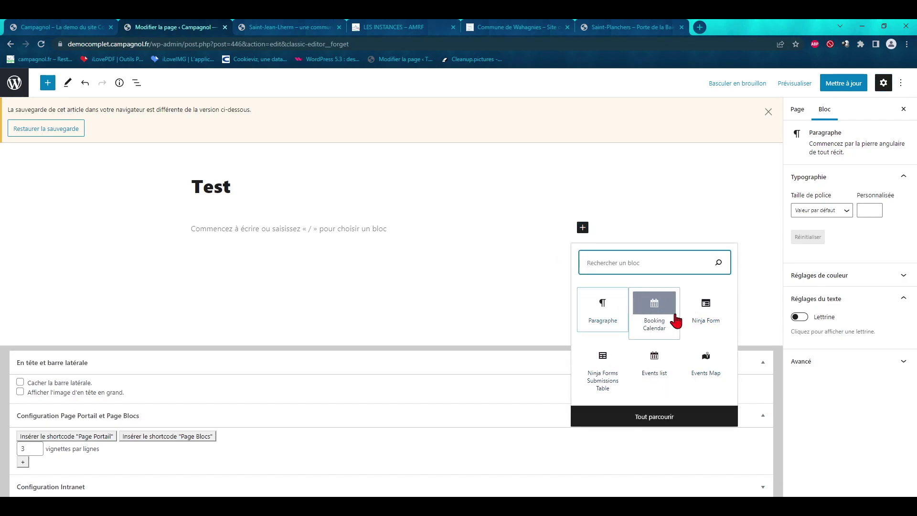
click(665, 419)
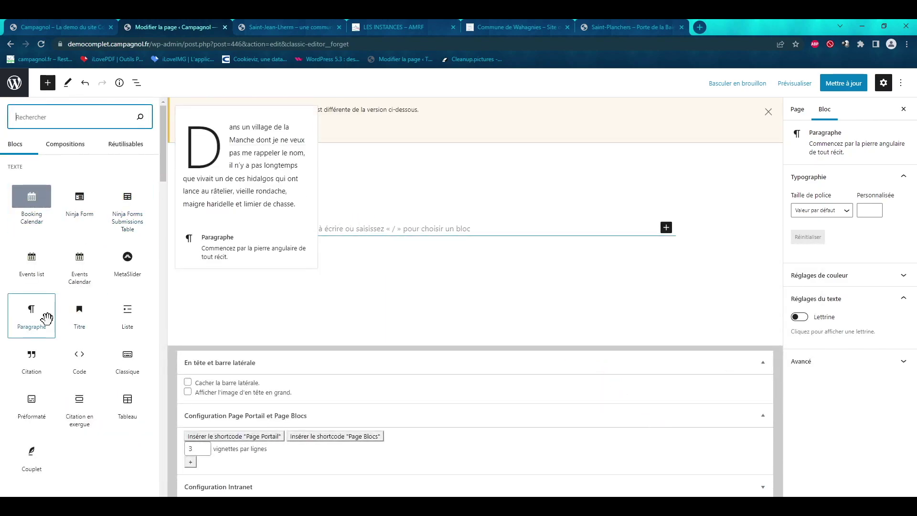
scroll(86, 198, down, 1)
scroll(83, 201, up, 1)
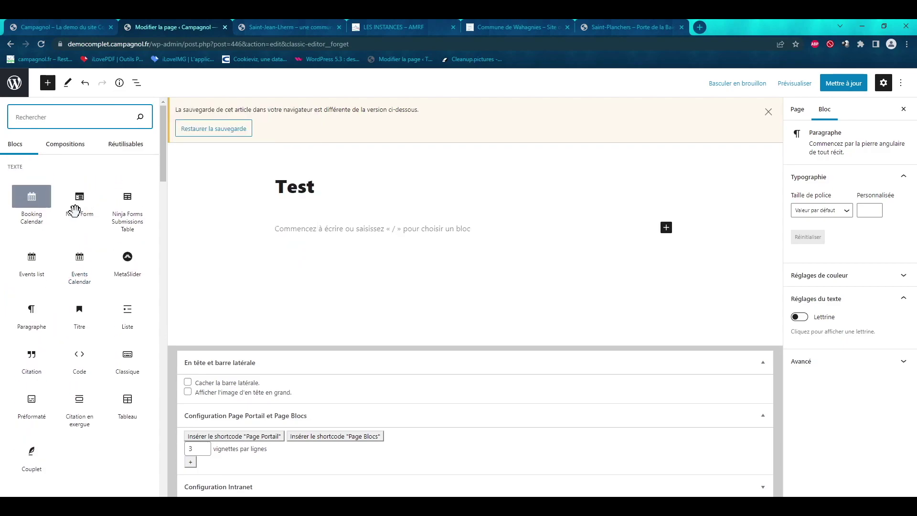
scroll(96, 305, down, 1)
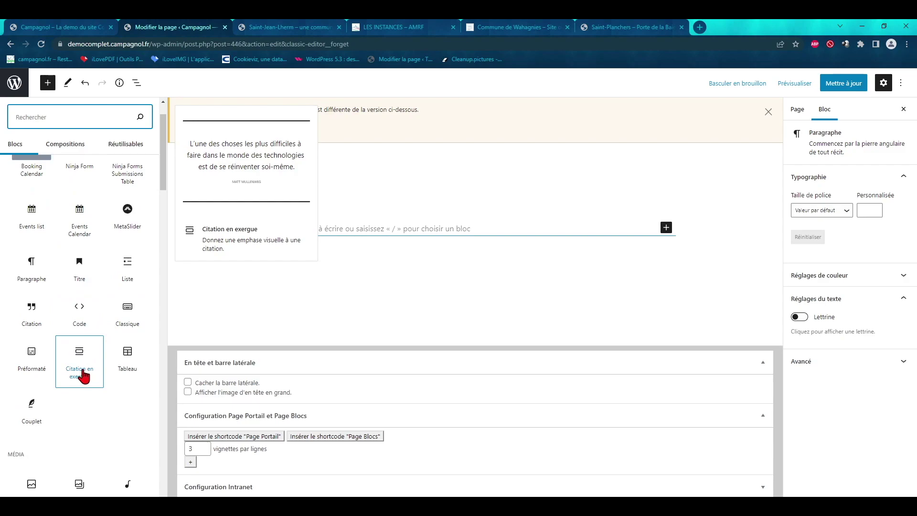
scroll(85, 388, down, 5)
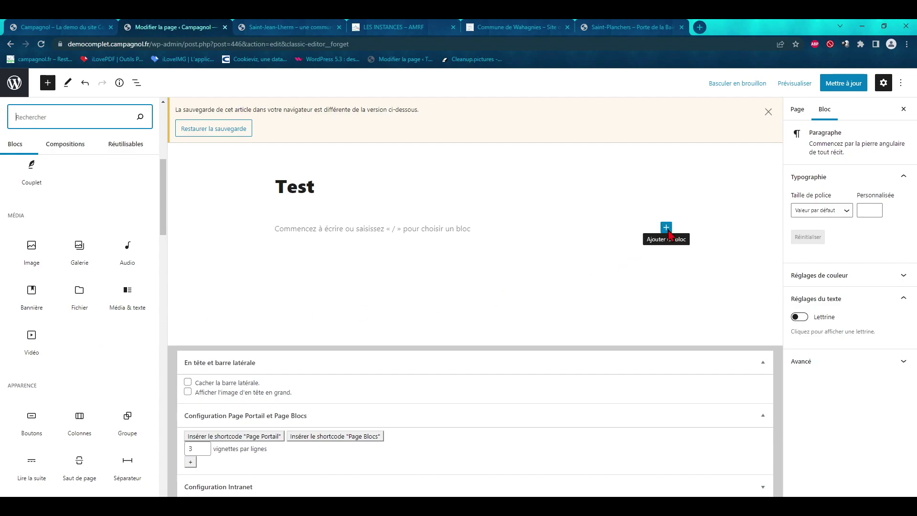
scroll(60, 326, down, 3)
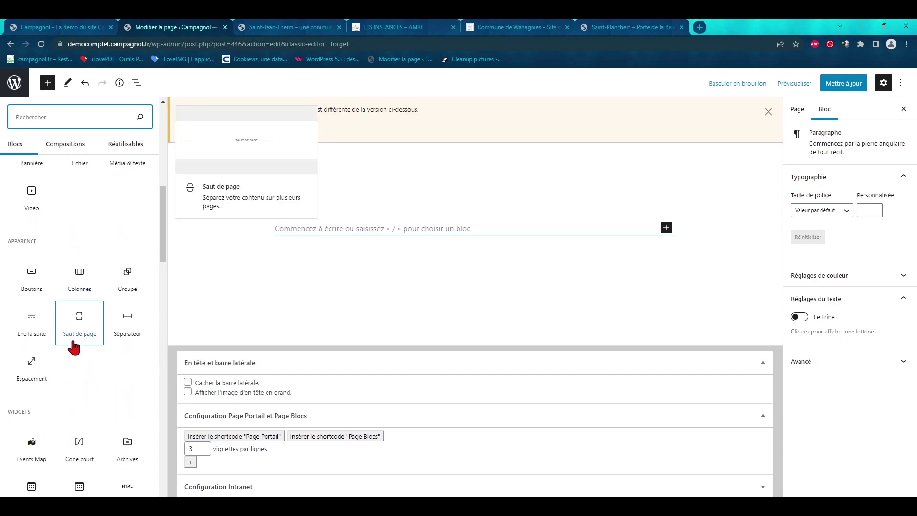
scroll(107, 330, down, 2)
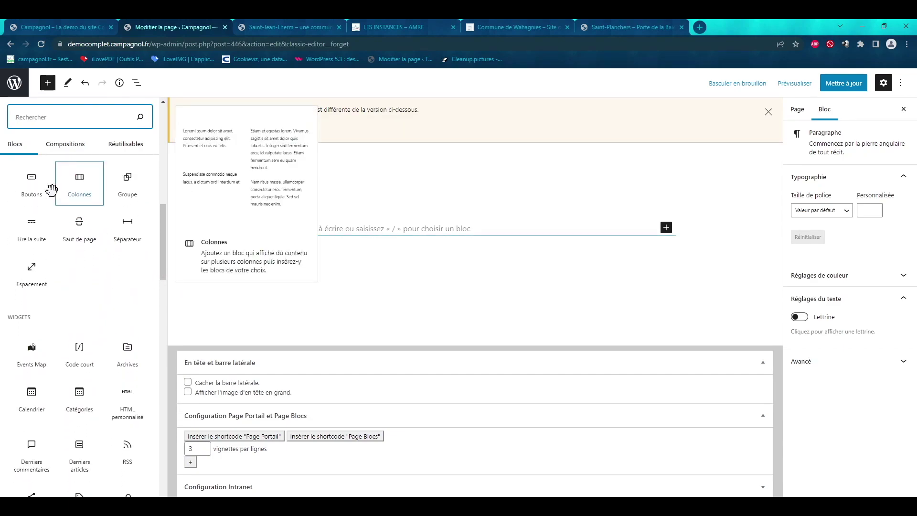
Step: Examine the Ultimate Addons Blocks in the library, previewing En-tête avancé, Grille de publications and Carrousel de publications, and return to the Texte blocks
drag(164, 262, 164, 420)
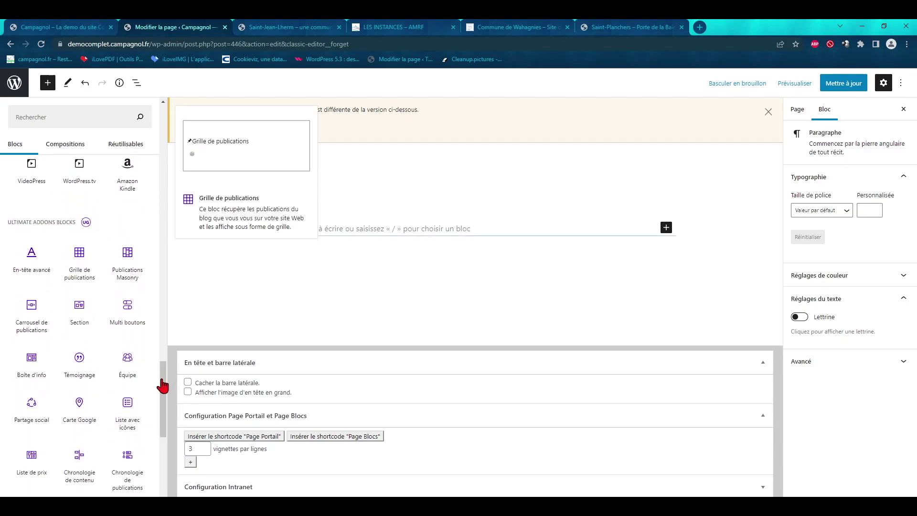
drag(160, 385, 163, 399)
mouse_move(32, 194)
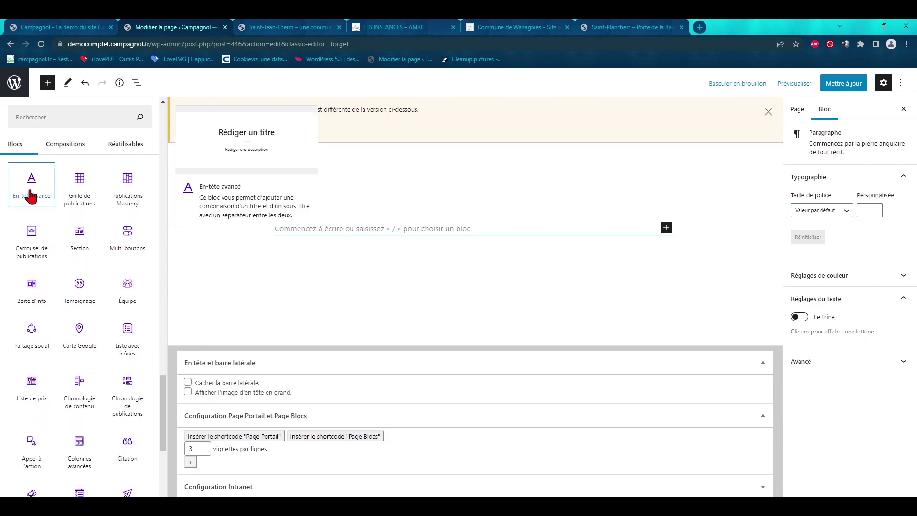
mouse_move(81, 196)
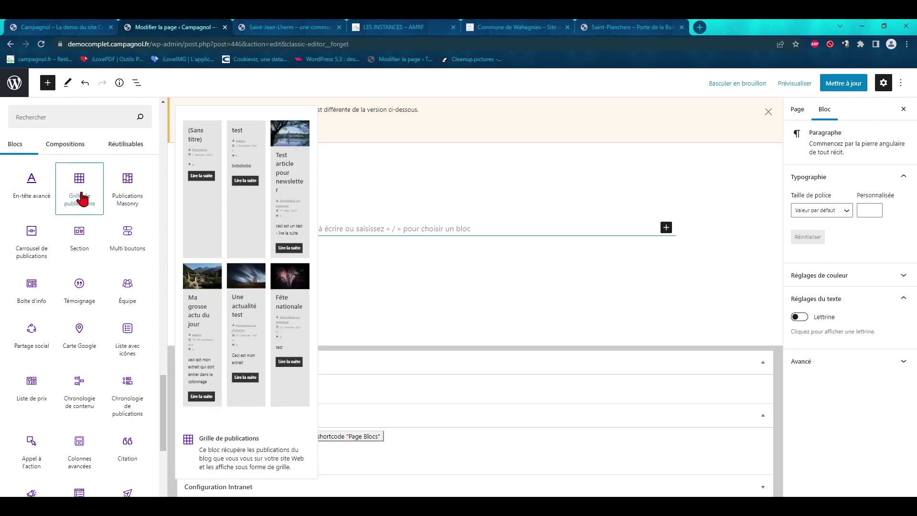
mouse_move(31, 237)
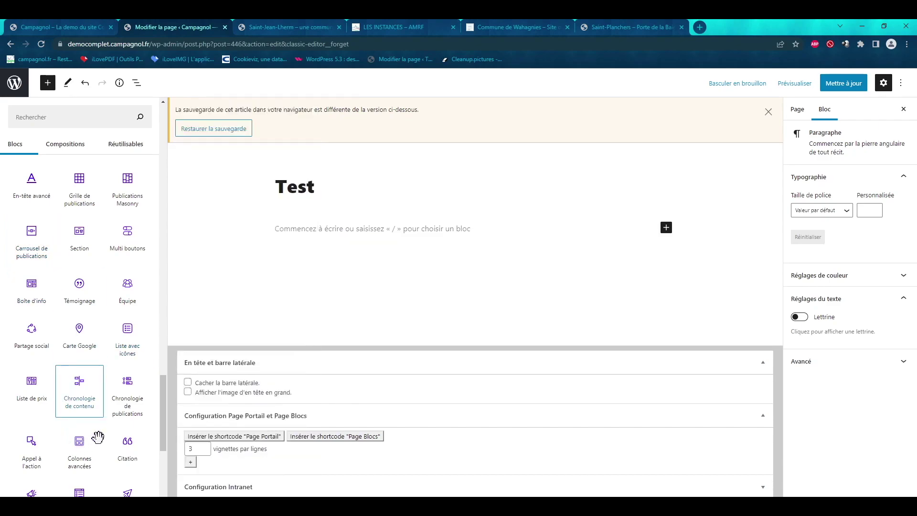
drag(164, 397, 164, 249)
scroll(60, 205, up, 5)
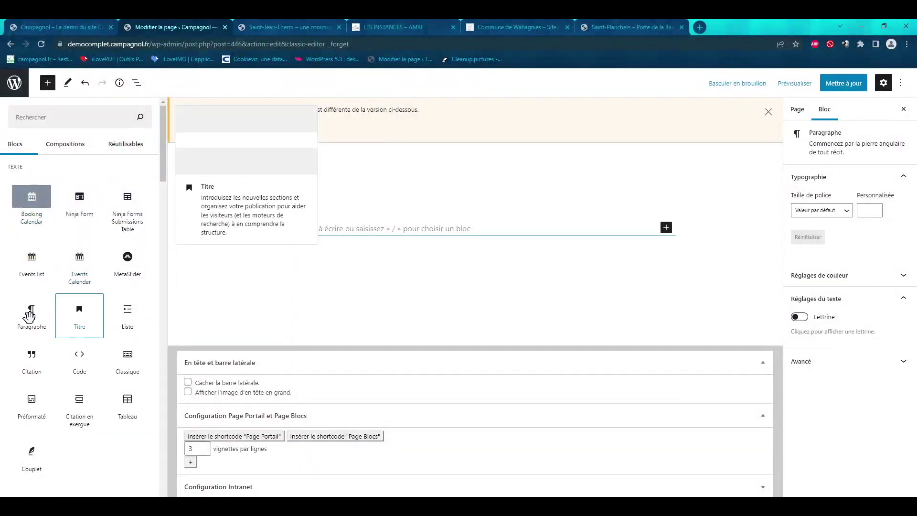
Step: Add paragraph text to the Test page, writing "Bonjour," and a second paragraph "ngngfnfh,h,h,"
click(27, 316)
click(279, 229)
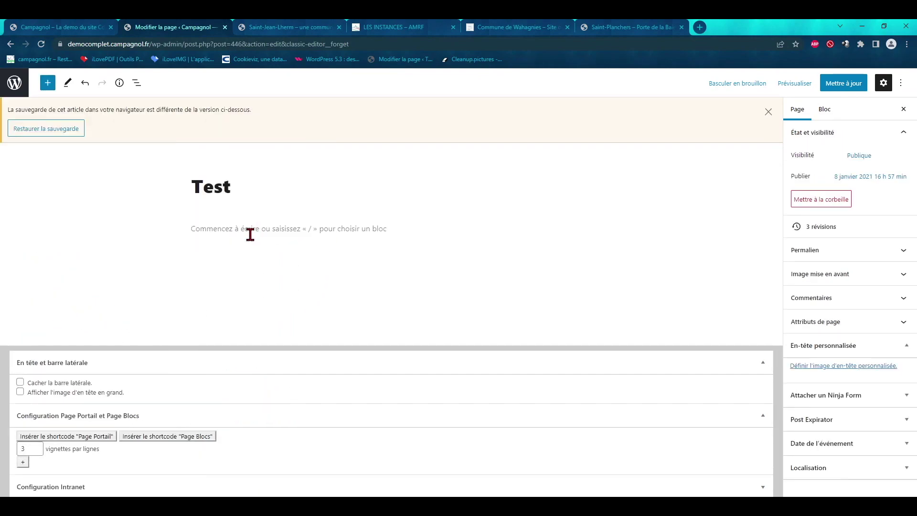
text(Bo)
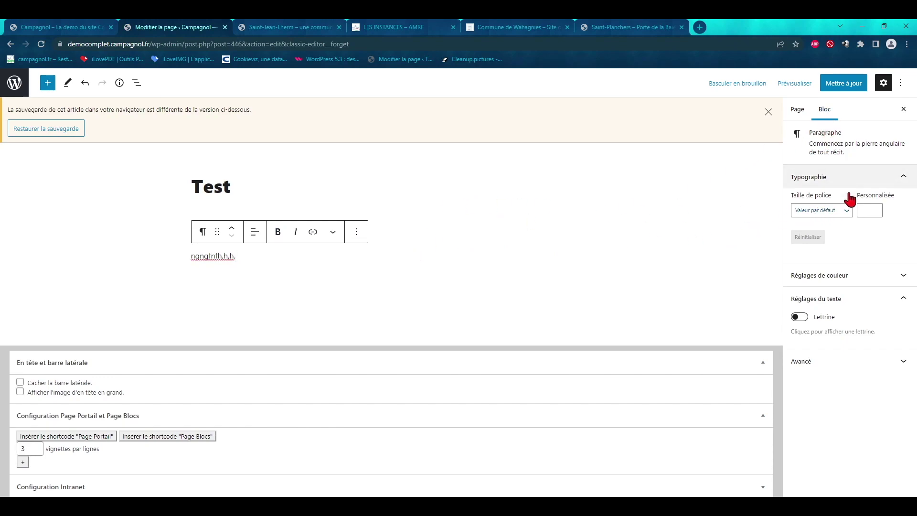
Step: Try the Moyenne font size on the second paragraph and set its custom size to 30
click(845, 210)
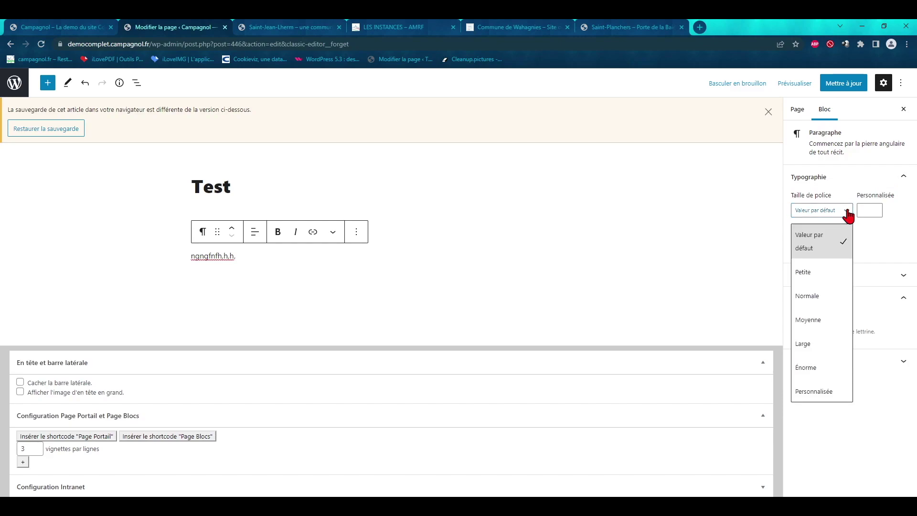
click(814, 320)
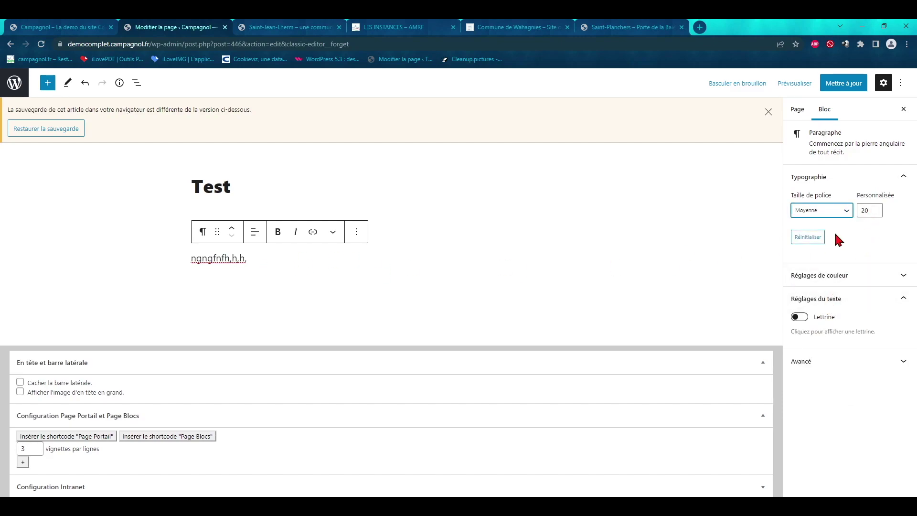
double_click(859, 212)
text(30)
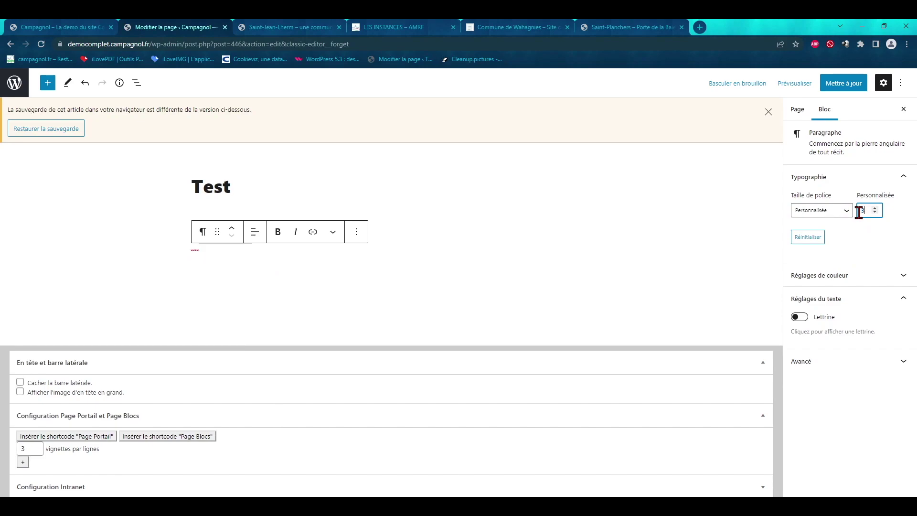
Step: Colour the second paragraph's text red, trying an orange background before setting the background to white
click(805, 276)
click(873, 312)
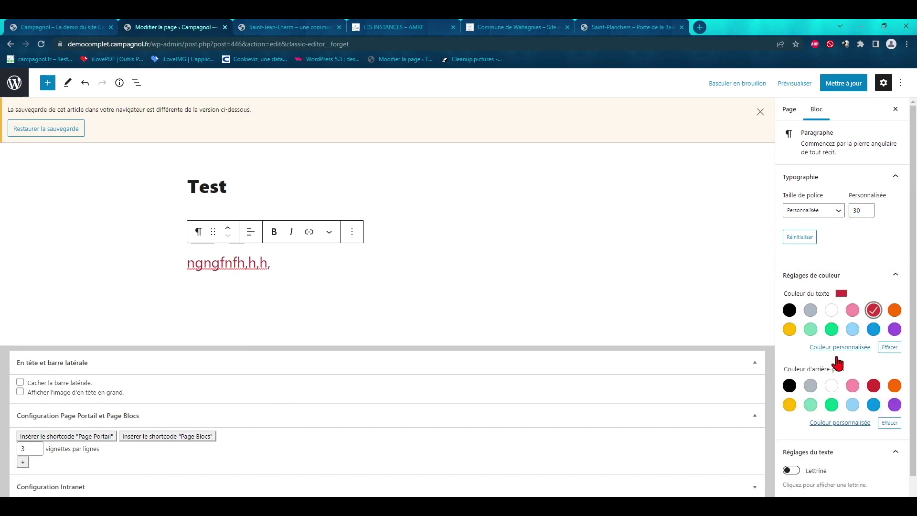
click(893, 387)
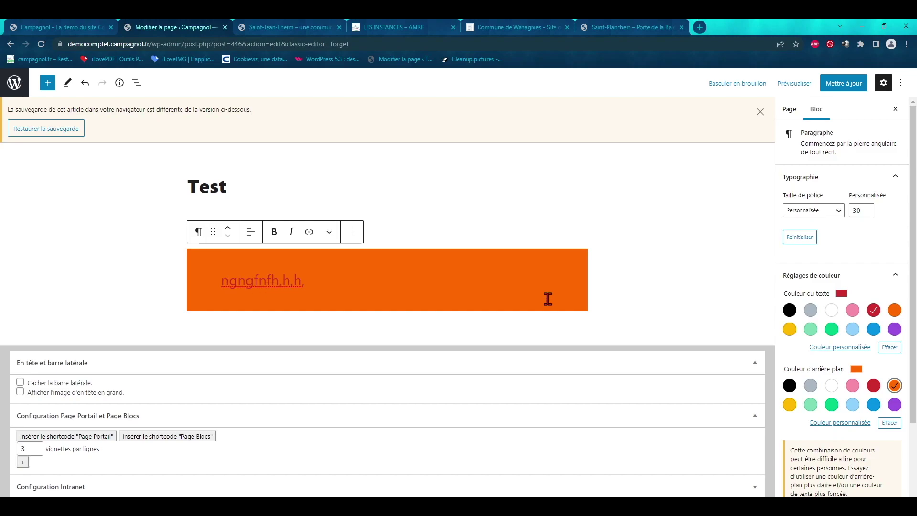
click(831, 386)
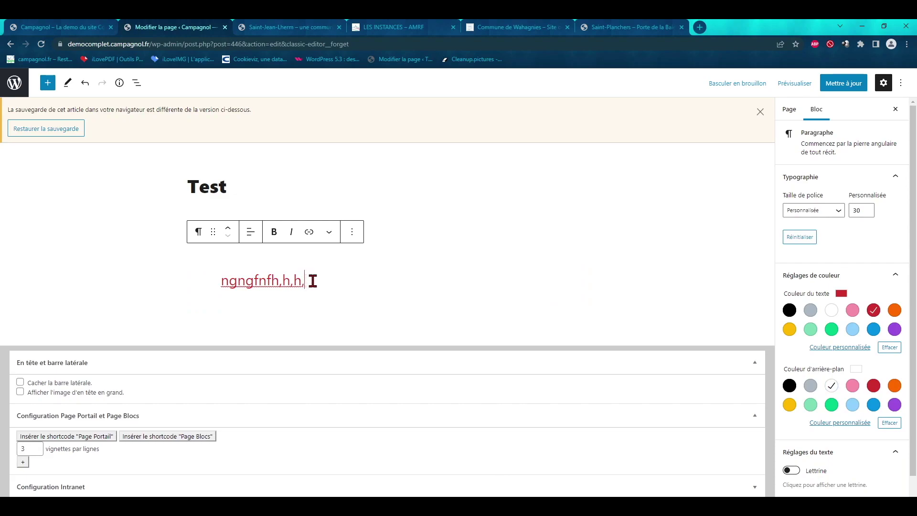
Step: Insert a Média & texte block from the block library into a new empty paragraph below the red text
click(349, 312)
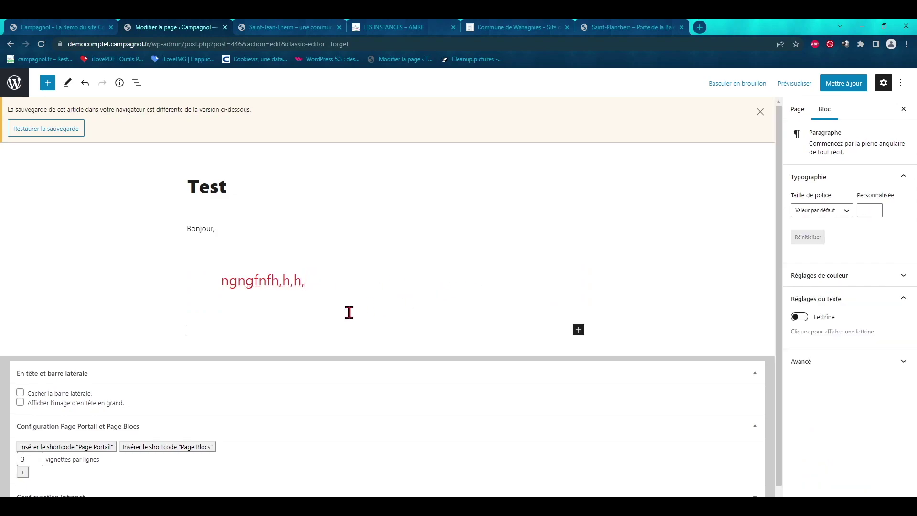
click(579, 331)
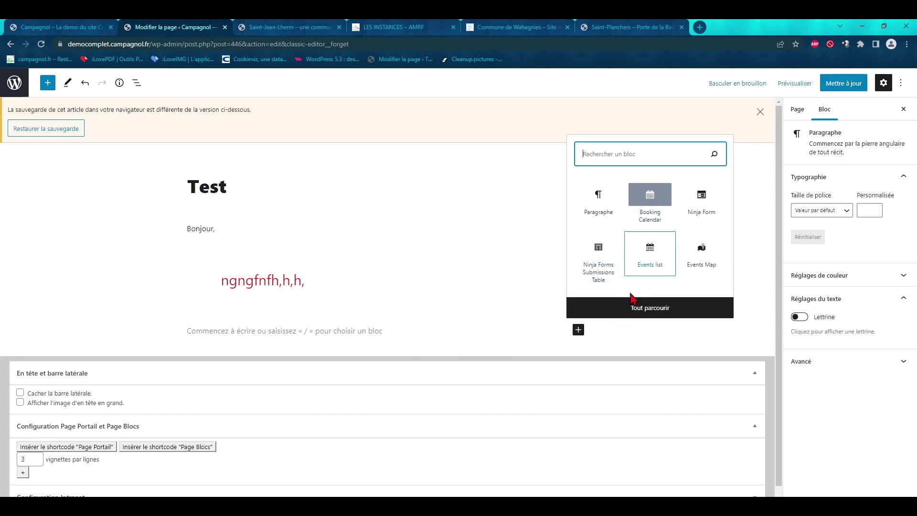
click(647, 309)
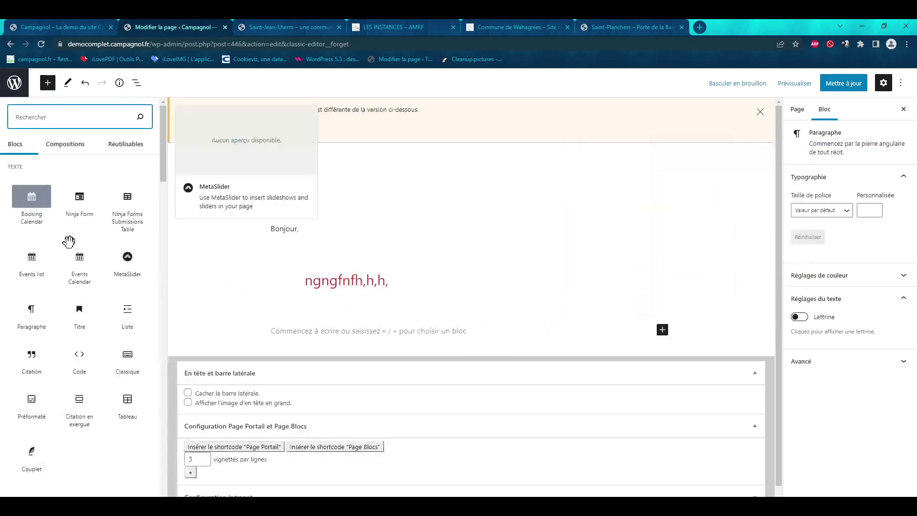
scroll(87, 300, down, 1)
scroll(86, 267, down, 4)
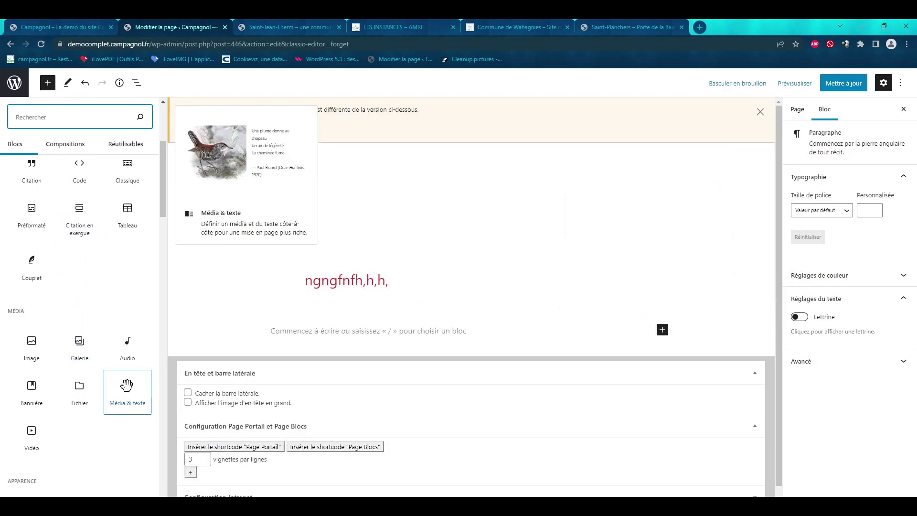
click(127, 385)
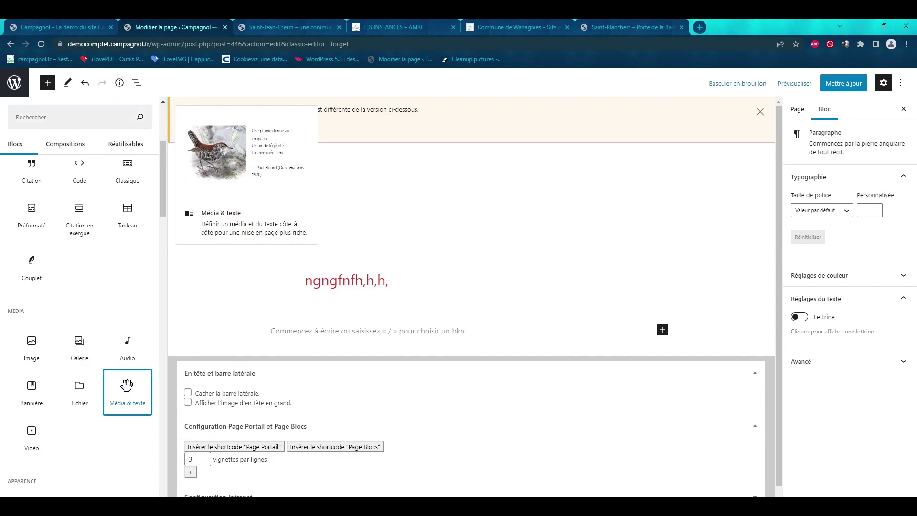
click(363, 361)
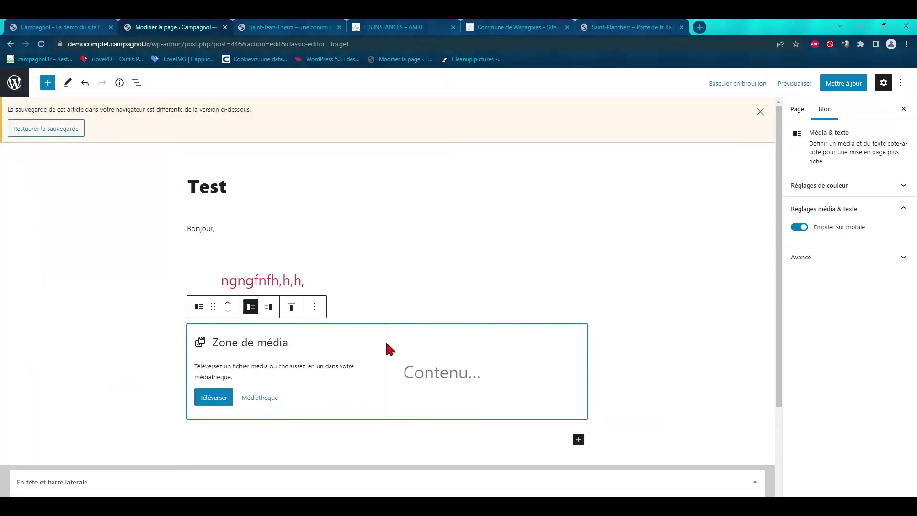
Step: Fill the Média & texte block's content area with "bfs<bfdbf<bd<b<d" and a second paragraph "fwf"
click(422, 376)
text(bfs<bfdbf<bd<b<d)
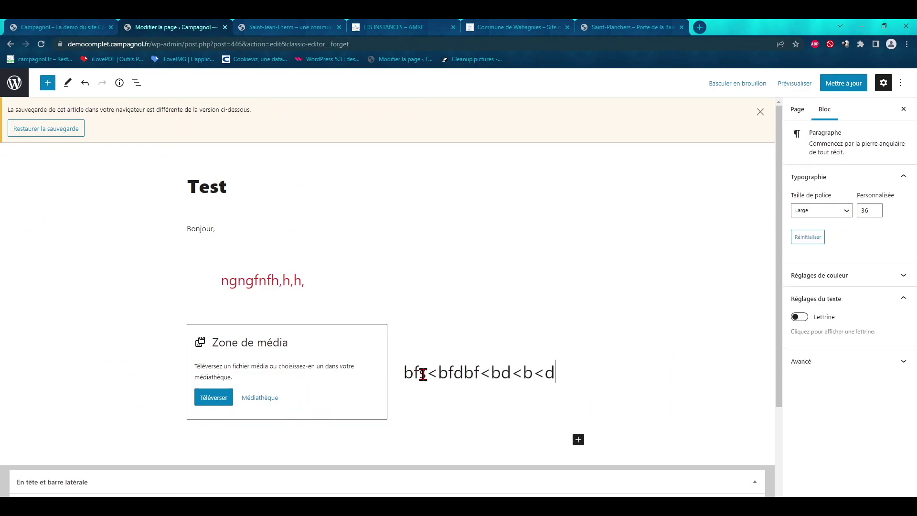
key(Return)
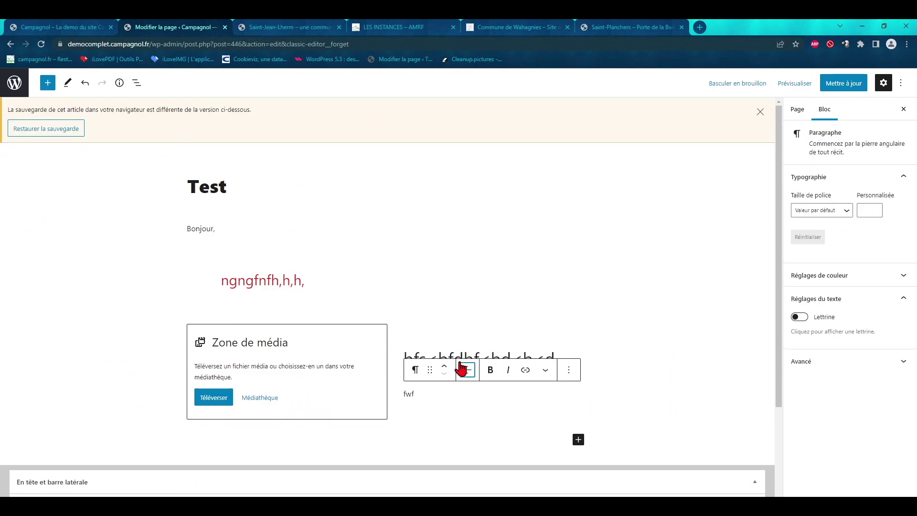
click(462, 369)
click(487, 358)
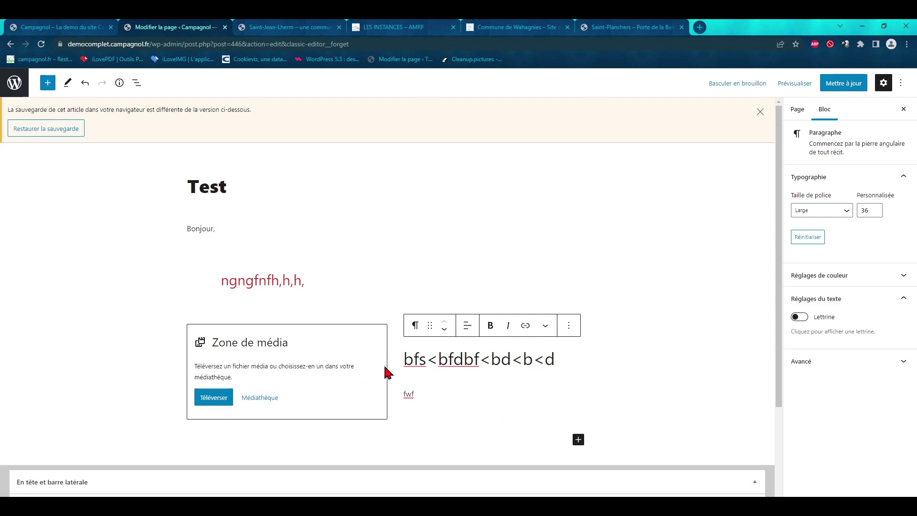
Step: Set both paragraphs in the Média & texte block to the default font size (Valeur par défaut) and centre their text
drag(406, 360, 433, 399)
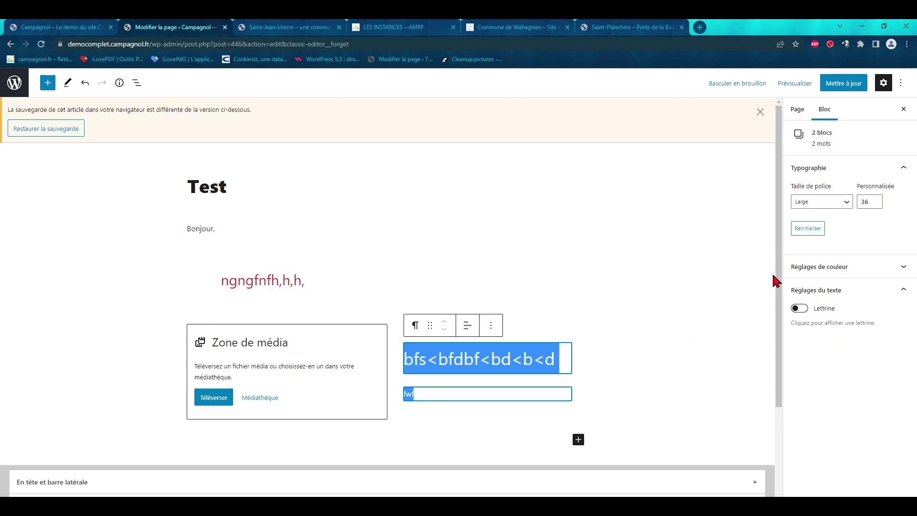
click(846, 204)
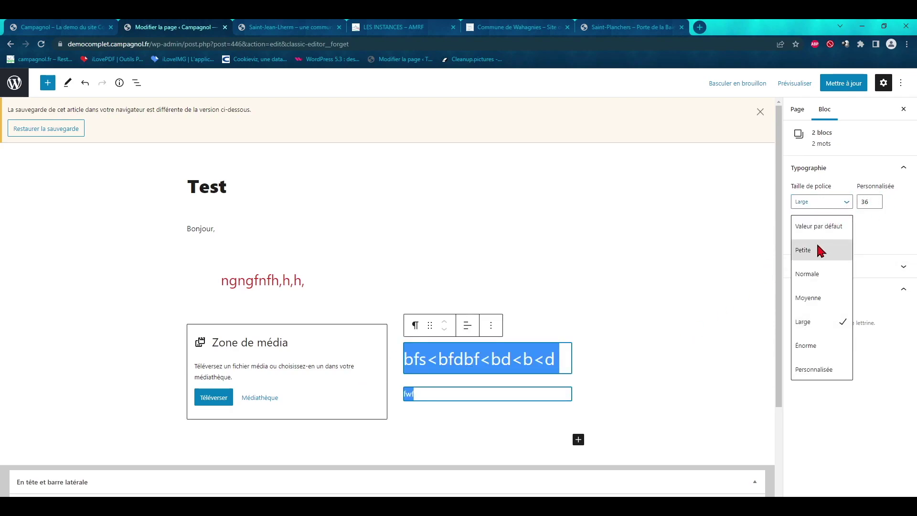
click(819, 227)
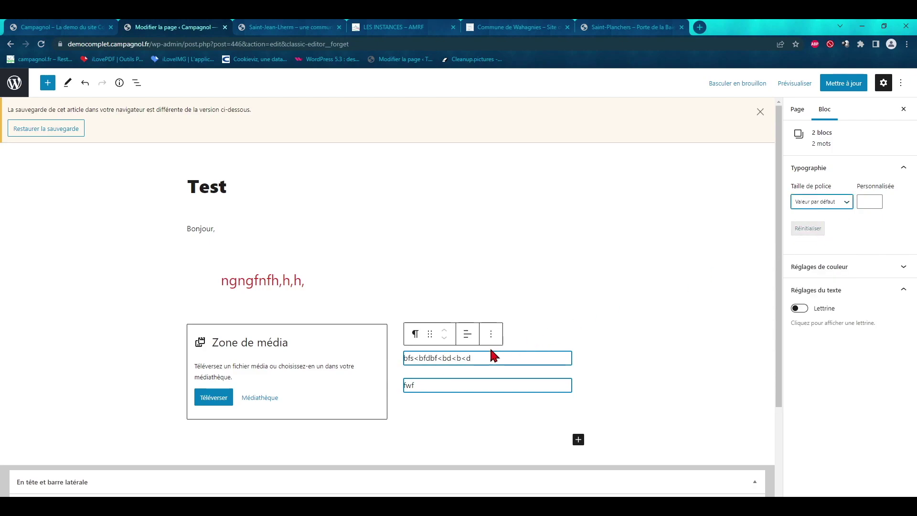
click(465, 336)
click(477, 383)
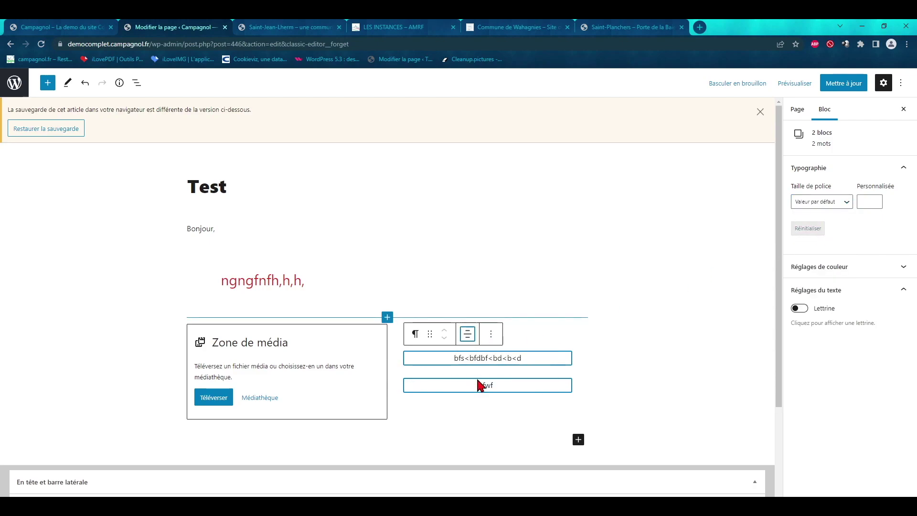
click(510, 385)
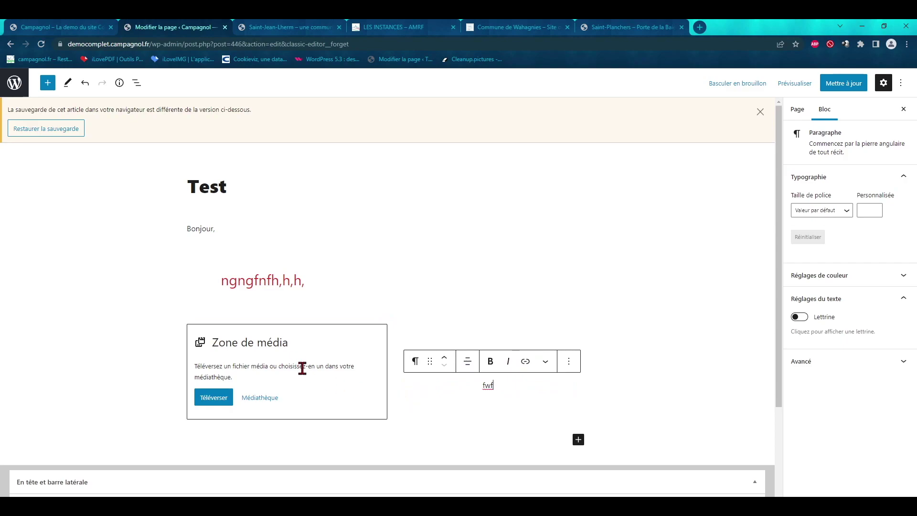
Step: Fill the Média & texte block's media area with marcheur.jpg from the media library
click(258, 398)
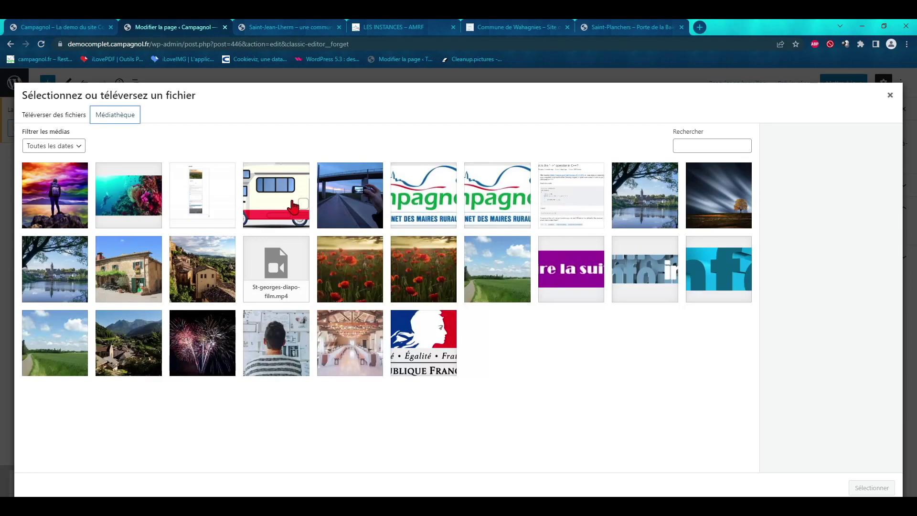
click(71, 203)
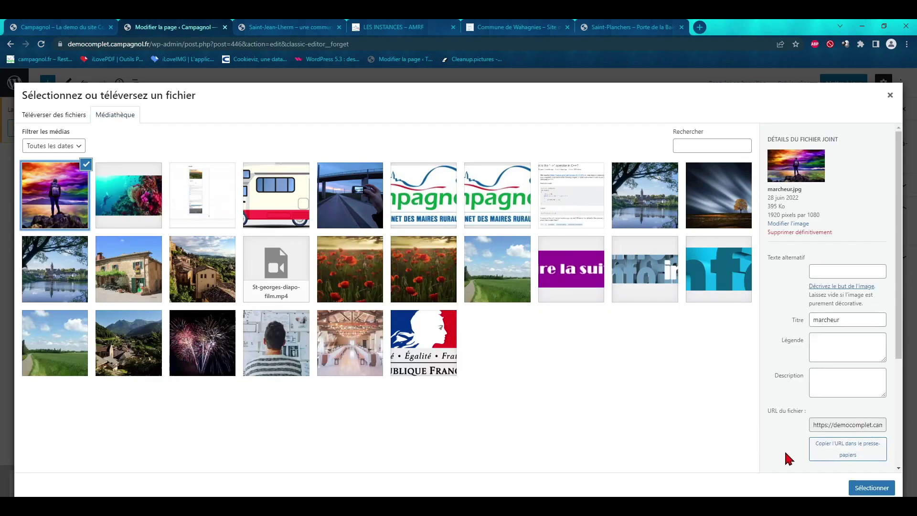
click(871, 487)
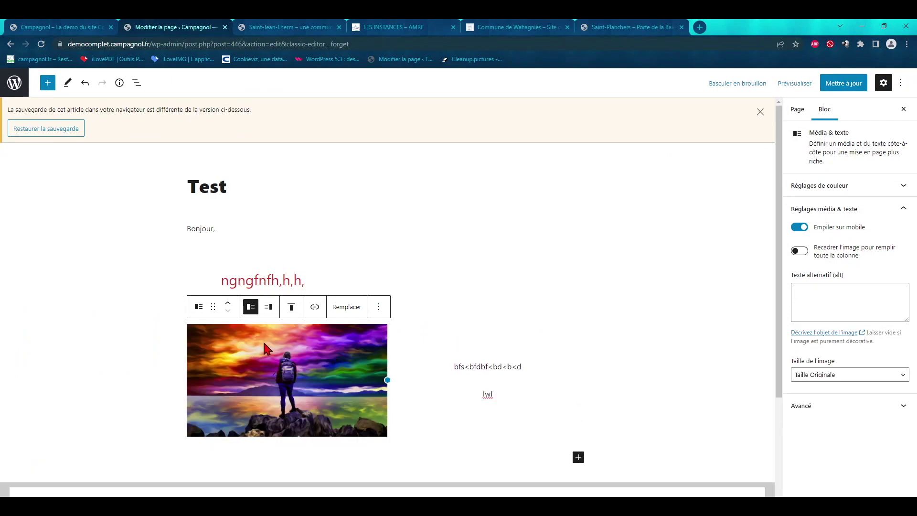
Step: Shrink the hiker image to about a third of the block's width, keeping the image size at Taille Originale
drag(385, 376, 335, 370)
click(858, 387)
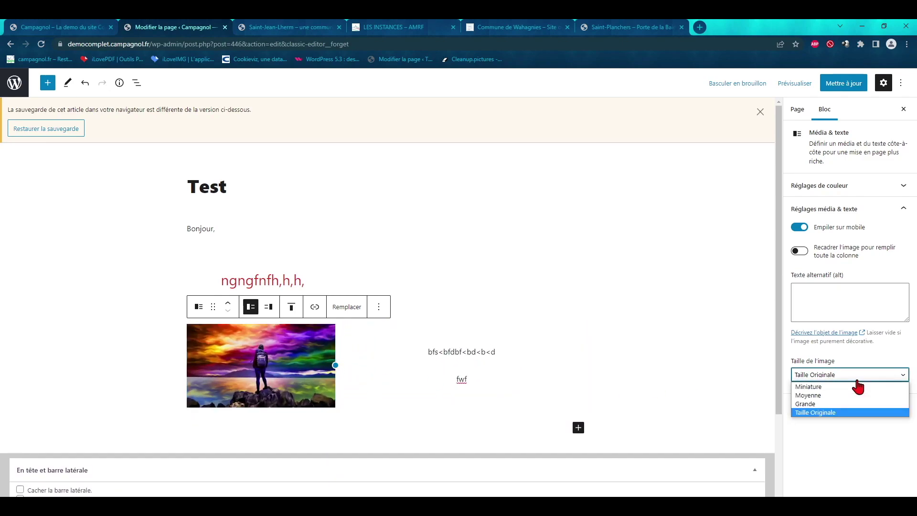
click(852, 412)
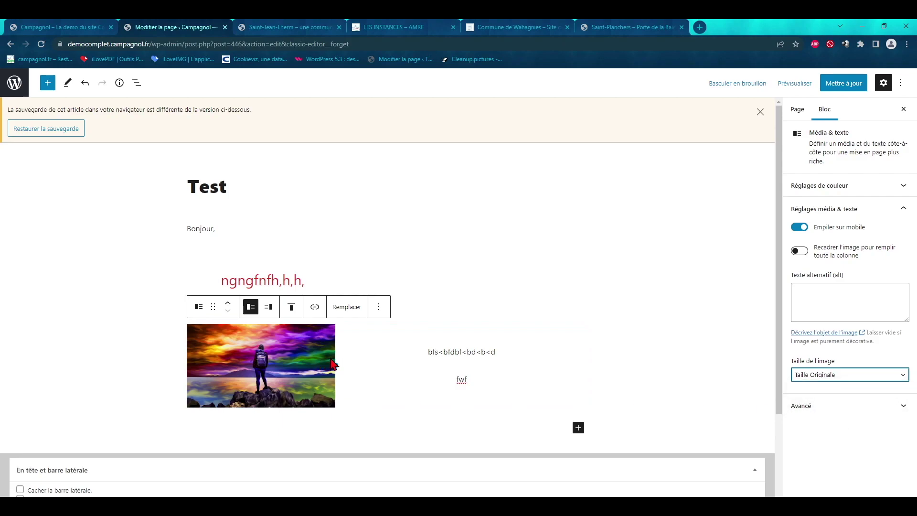
drag(333, 364, 316, 361)
Step: Try the image to the right of the text, return it to the left, and centre the block's content vertically
click(269, 306)
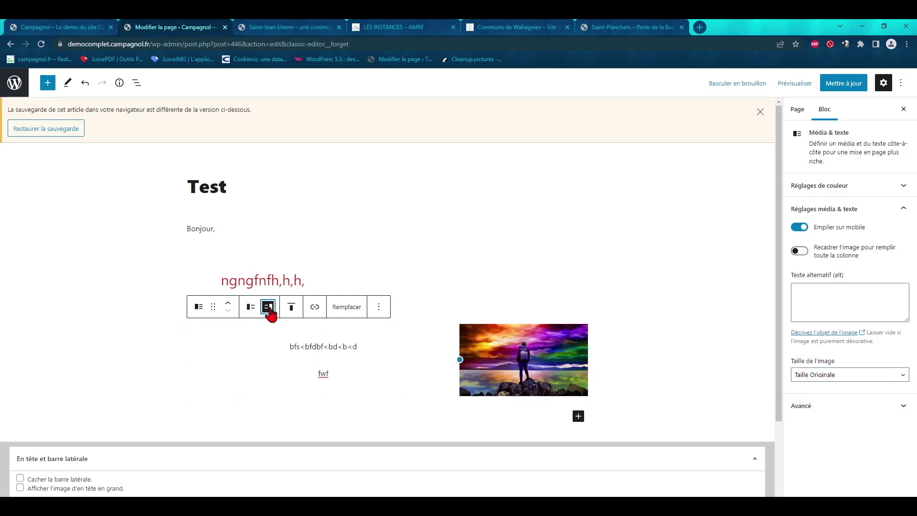
click(251, 308)
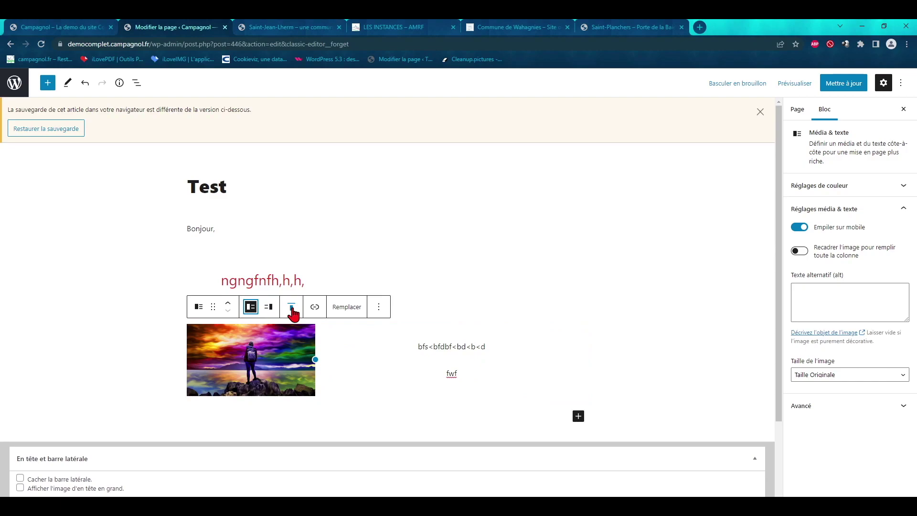
click(292, 310)
click(313, 358)
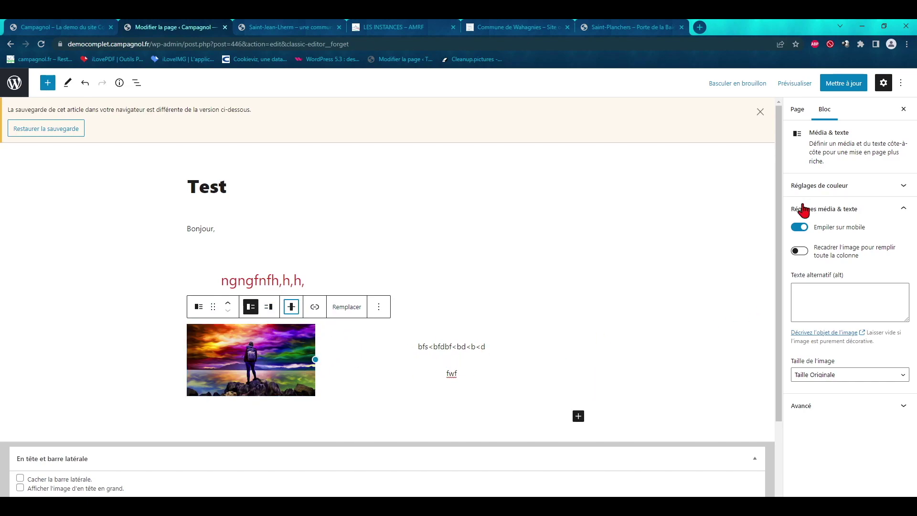
Step: Generate a preview of the Test page in a new tab and return to the editor
click(796, 84)
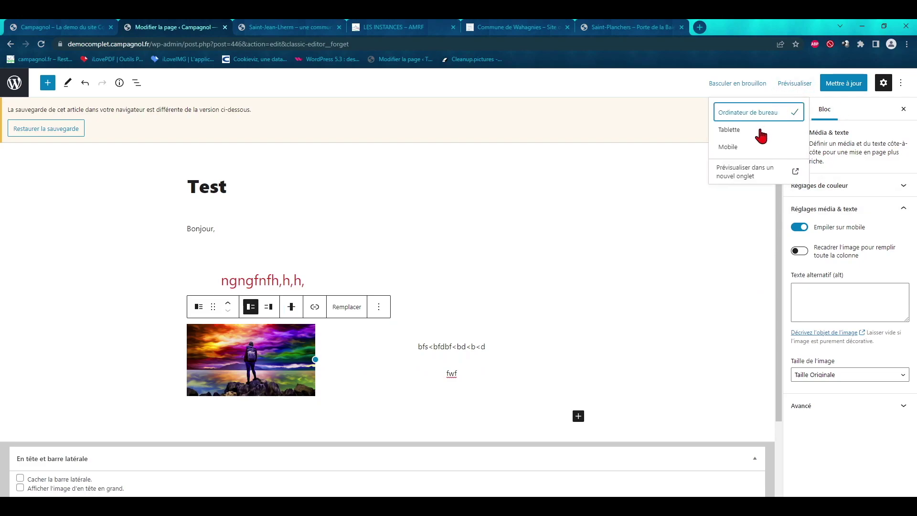
click(741, 173)
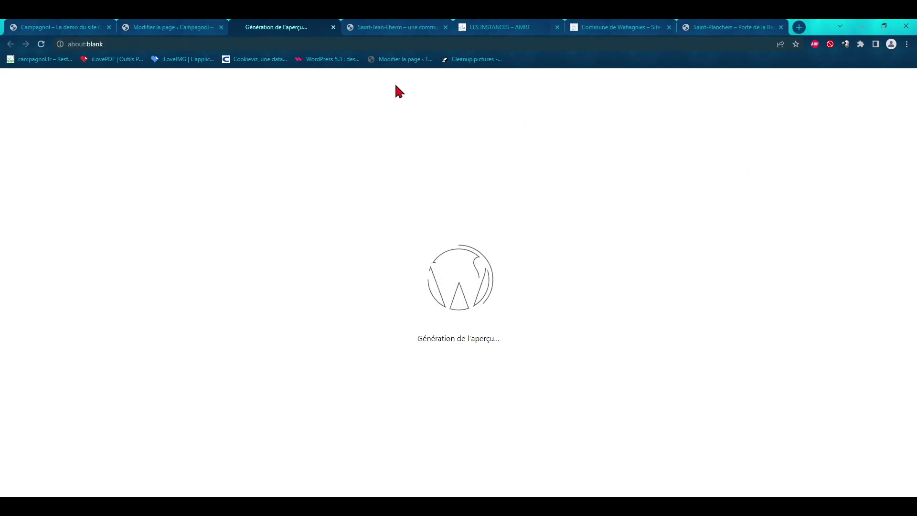
click(181, 28)
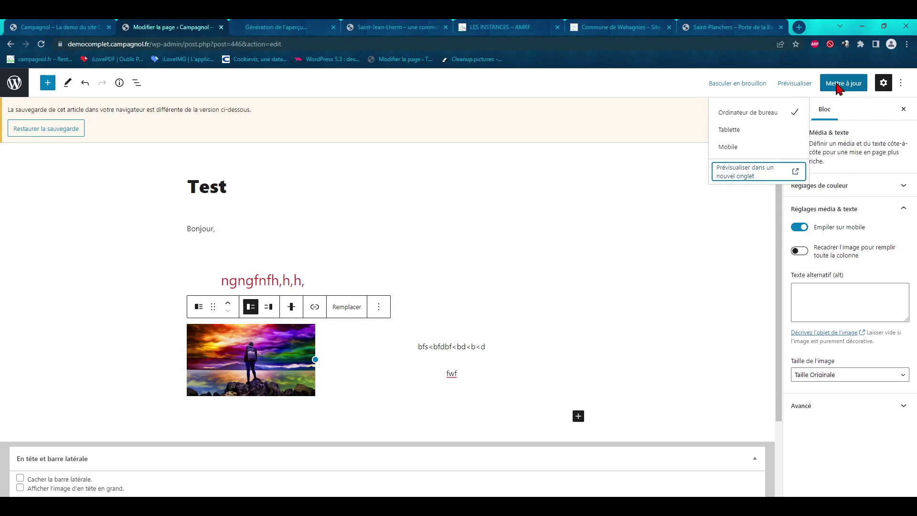
Step: Update the Test page, open it in a new tab, and view its rendered layout in the preview
click(837, 86)
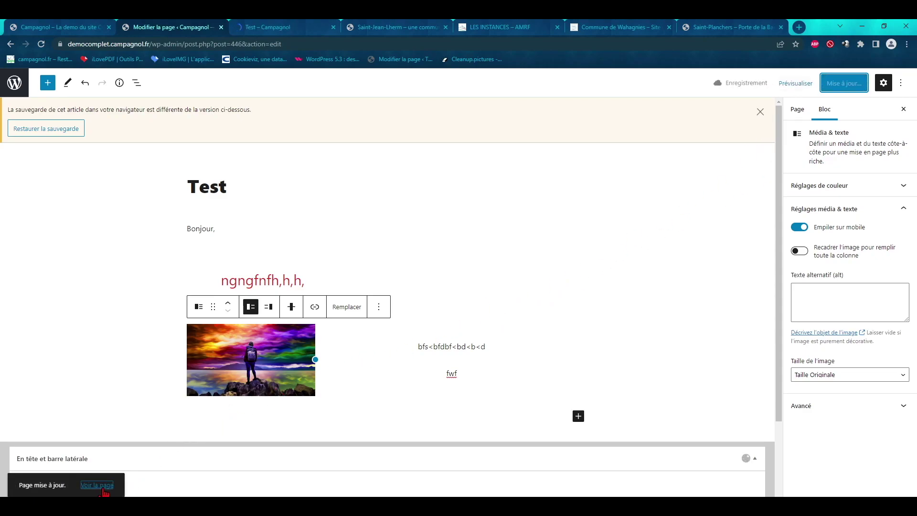
right_click(102, 490)
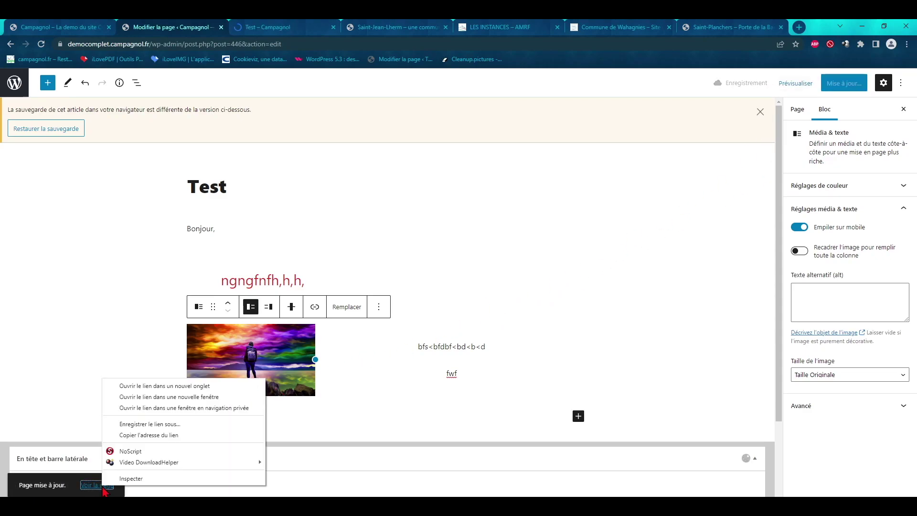
click(133, 387)
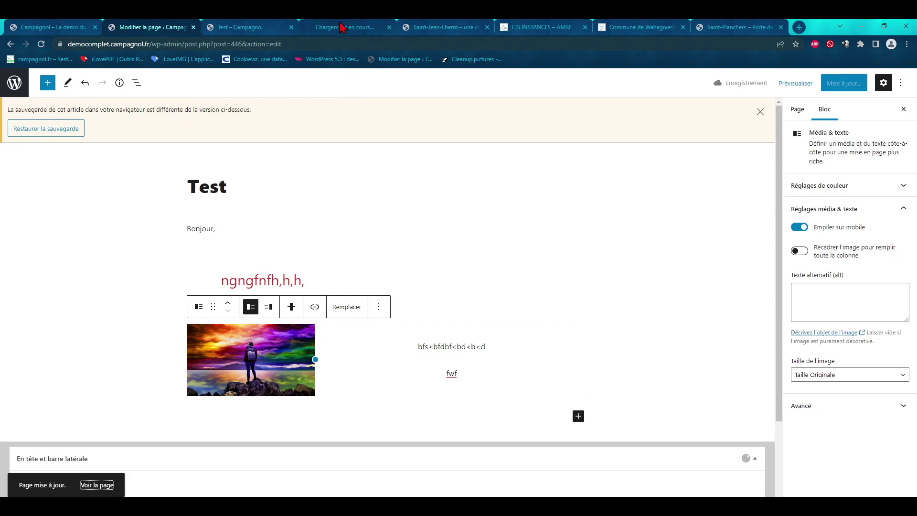
click(249, 29)
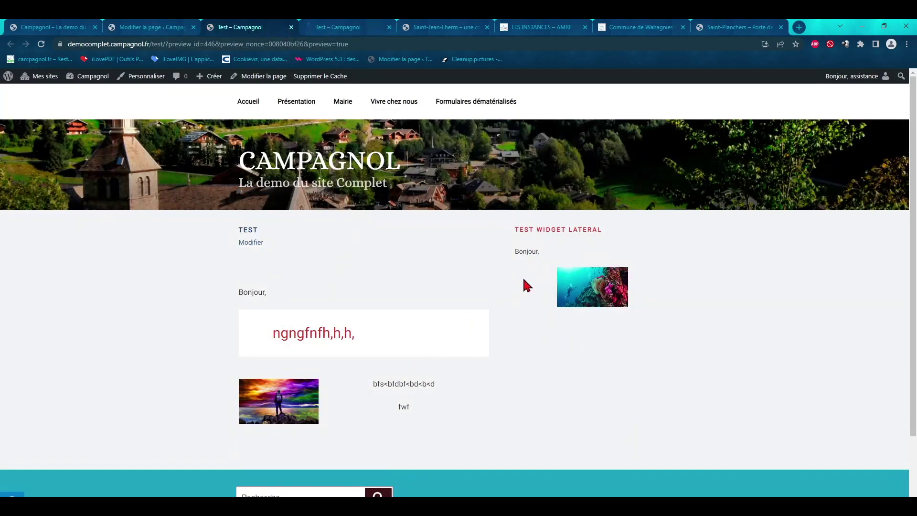
Step: Hide the Test page's sidebar with Cacher la barre latérale and update the page
click(291, 28)
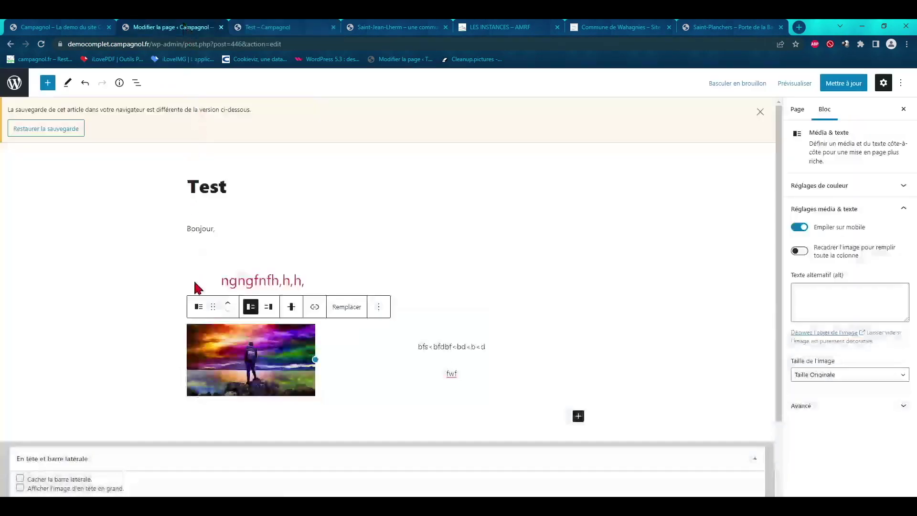
click(20, 479)
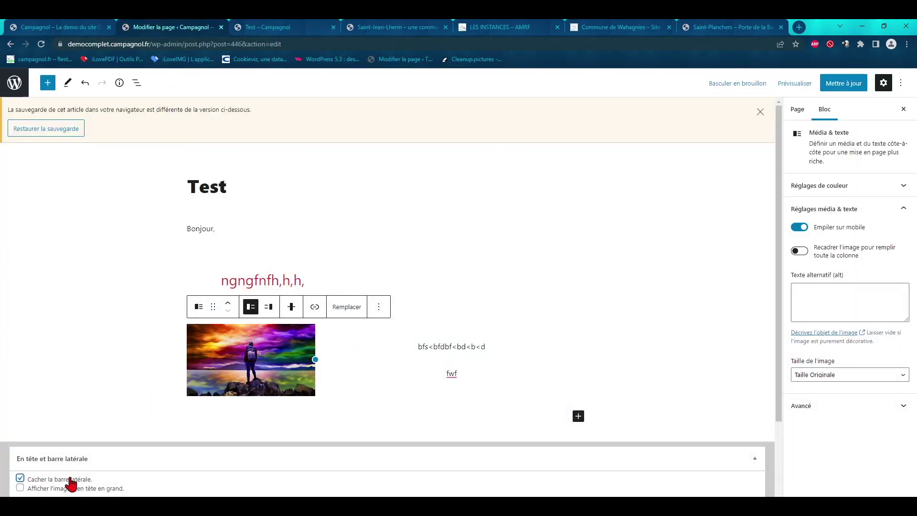
click(830, 85)
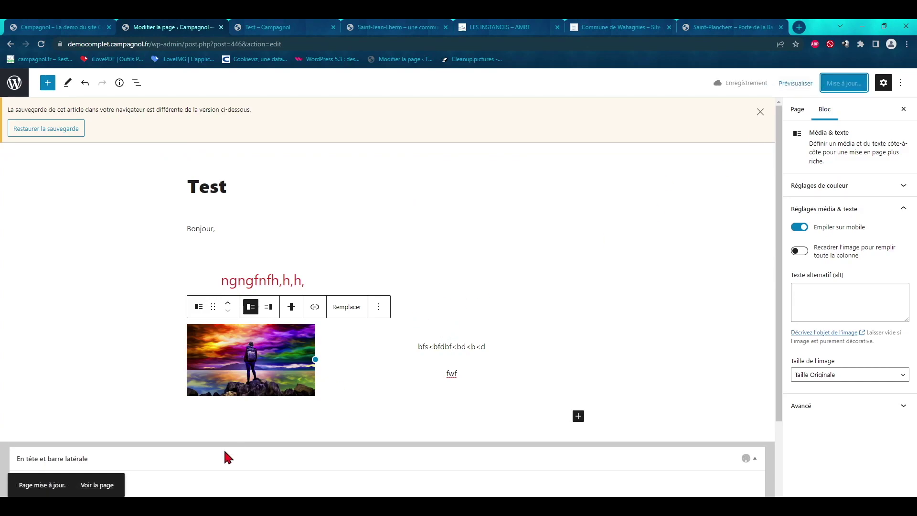
Step: Open the updated Test page in a new tab and check its layout without the sidebar
right_click(96, 489)
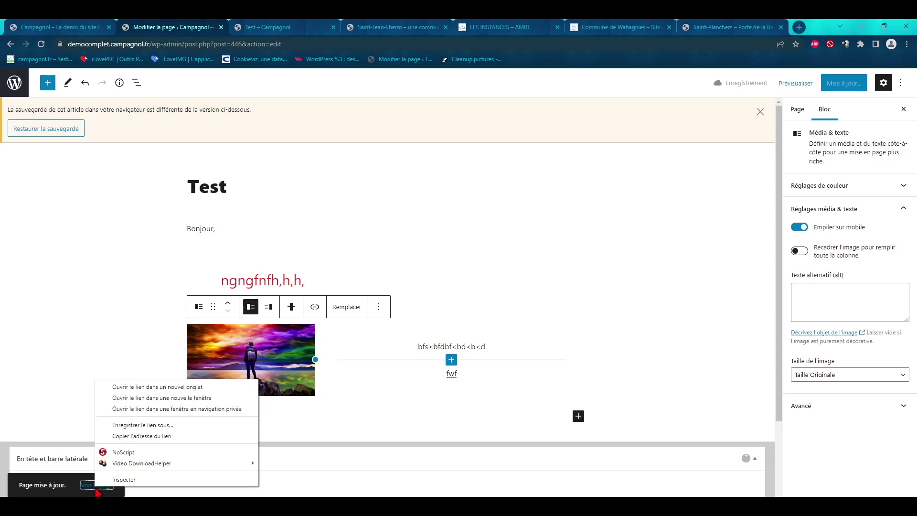
click(117, 387)
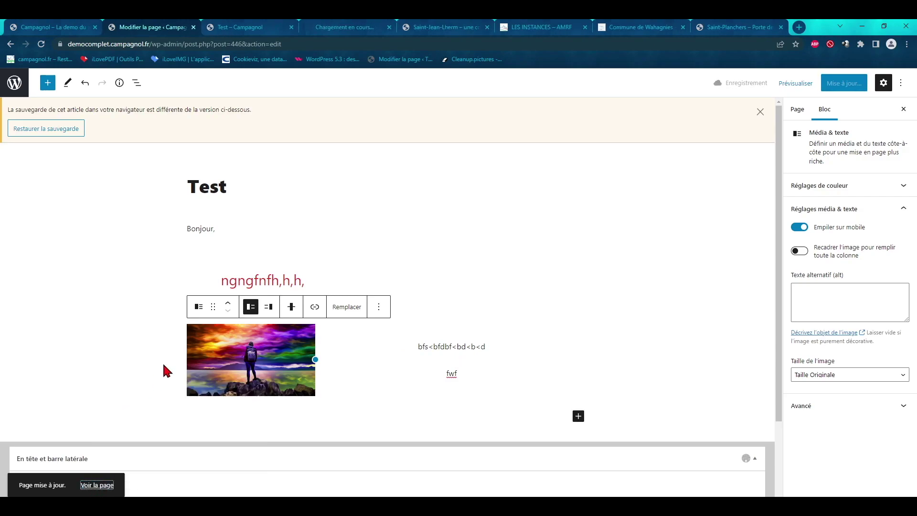
click(291, 27)
click(236, 28)
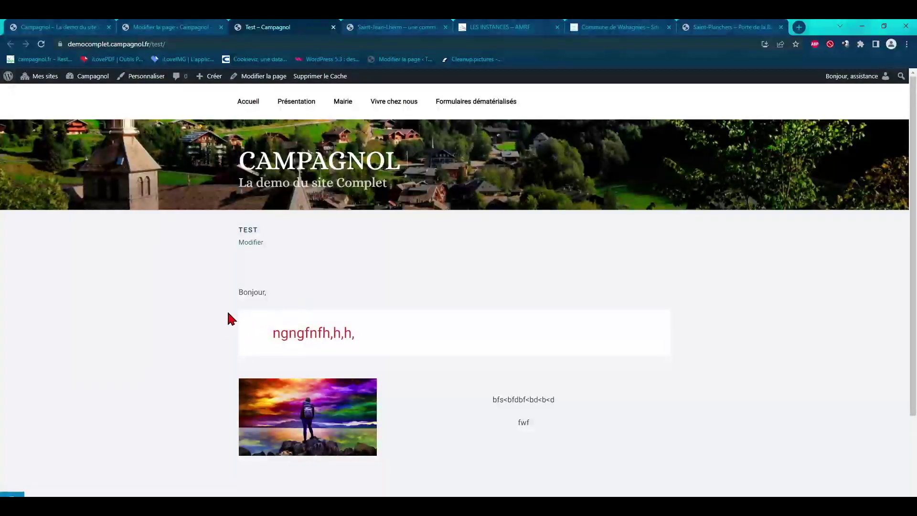
scroll(479, 333, down, 1)
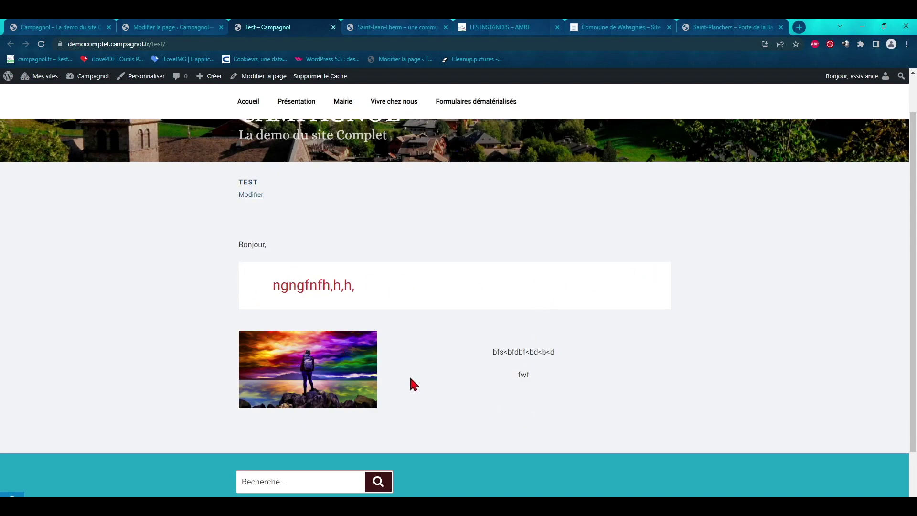
Step: Move the Média & texte block above the red paragraph and duplicate it
click(183, 28)
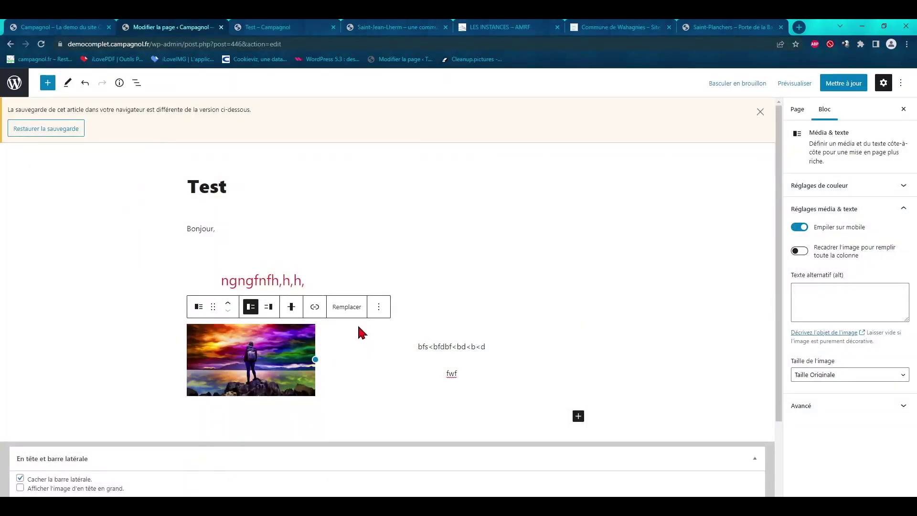
click(367, 345)
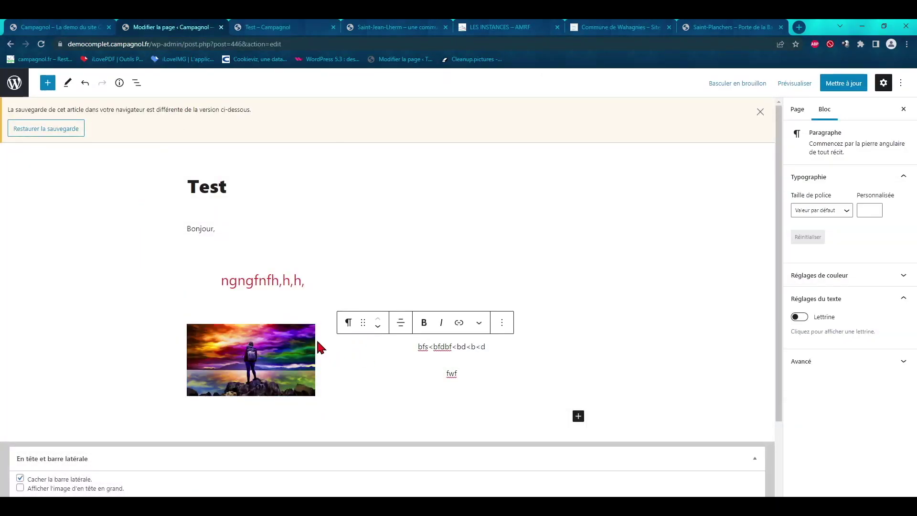
click(318, 343)
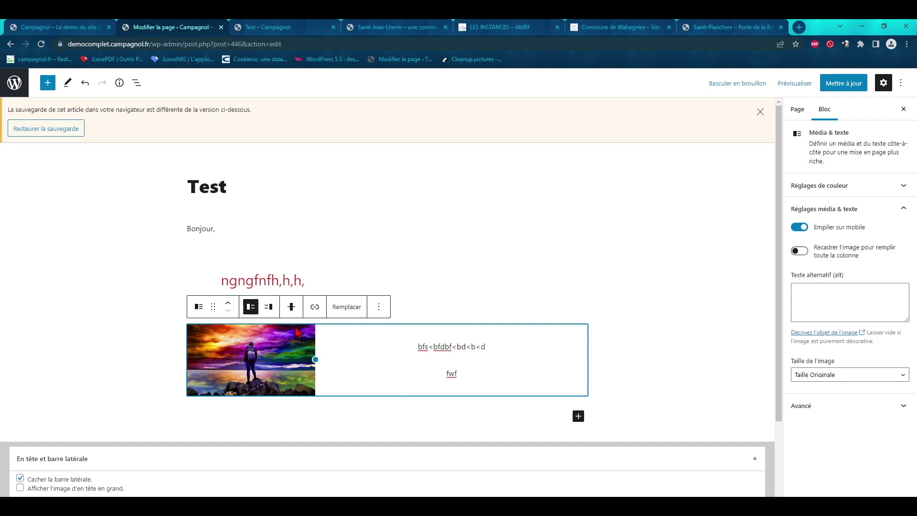
click(228, 303)
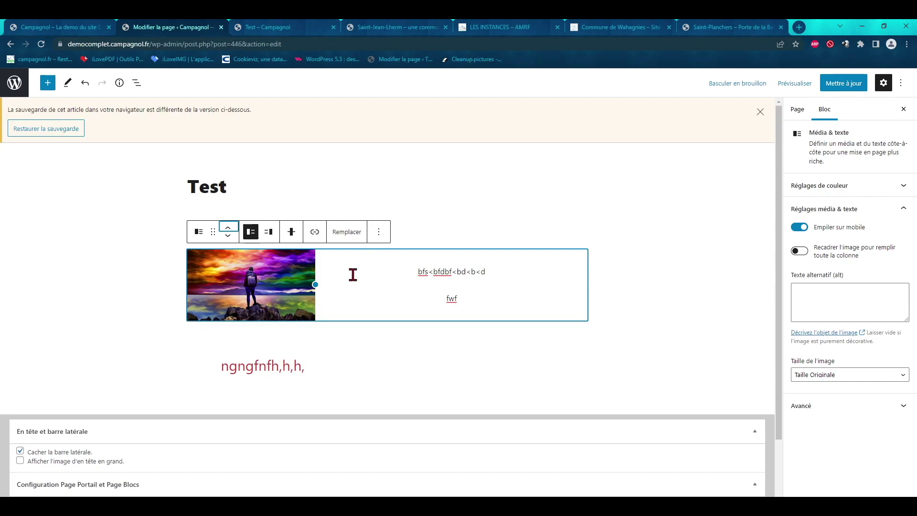
click(382, 234)
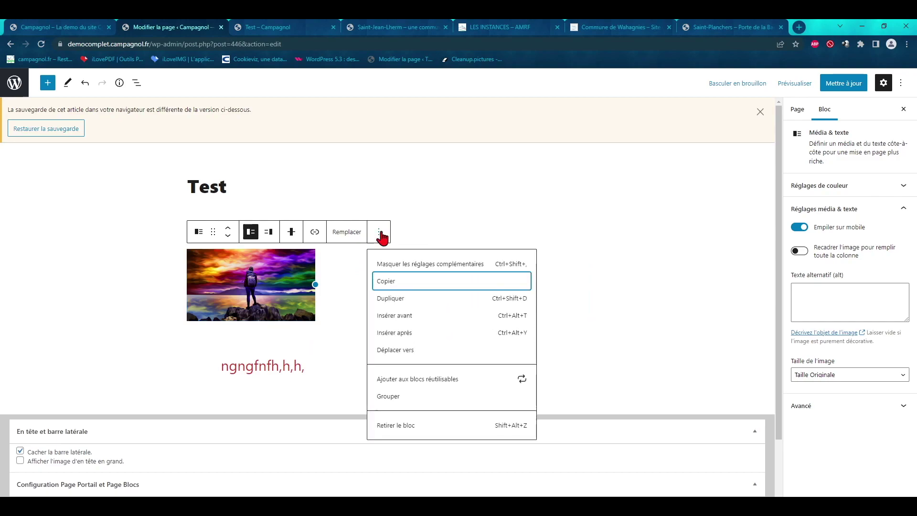
click(393, 300)
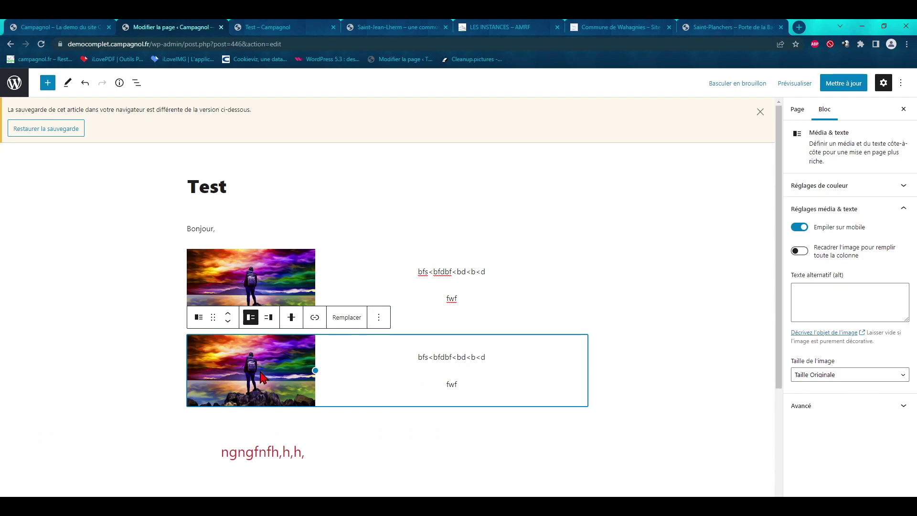
Step: Replace the duplicated block's image with Plongee-1.jpg from the media library and place it to the right of the text
click(347, 317)
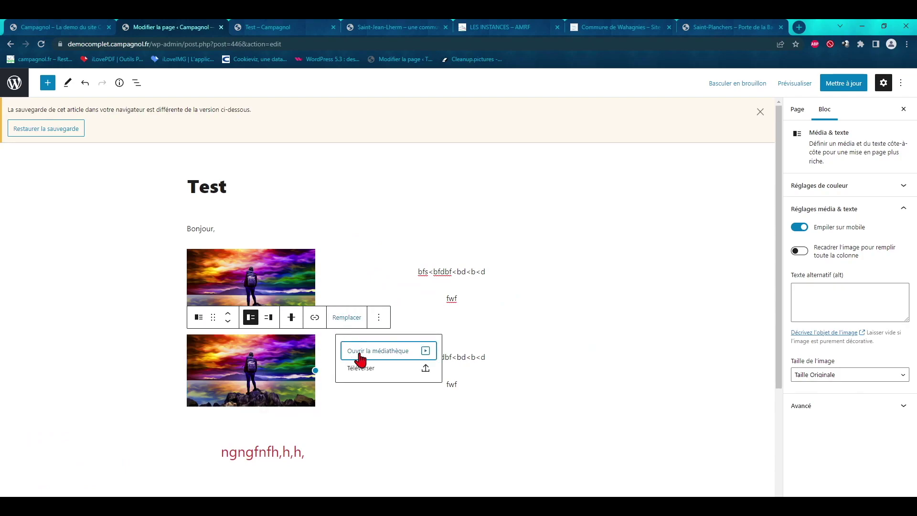
click(360, 354)
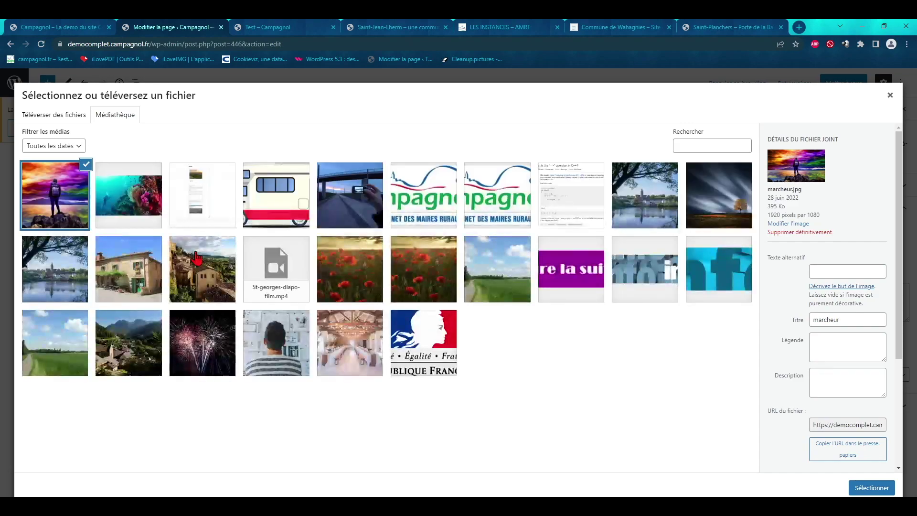
click(146, 199)
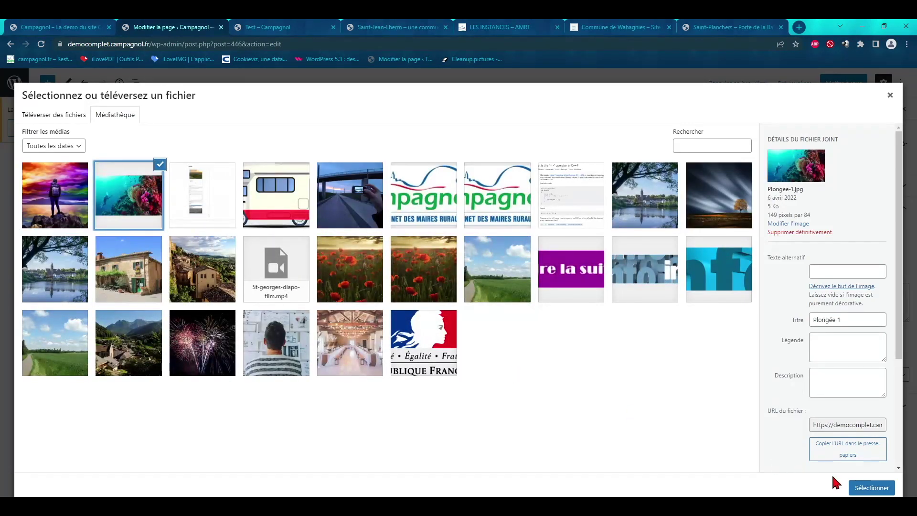
click(870, 488)
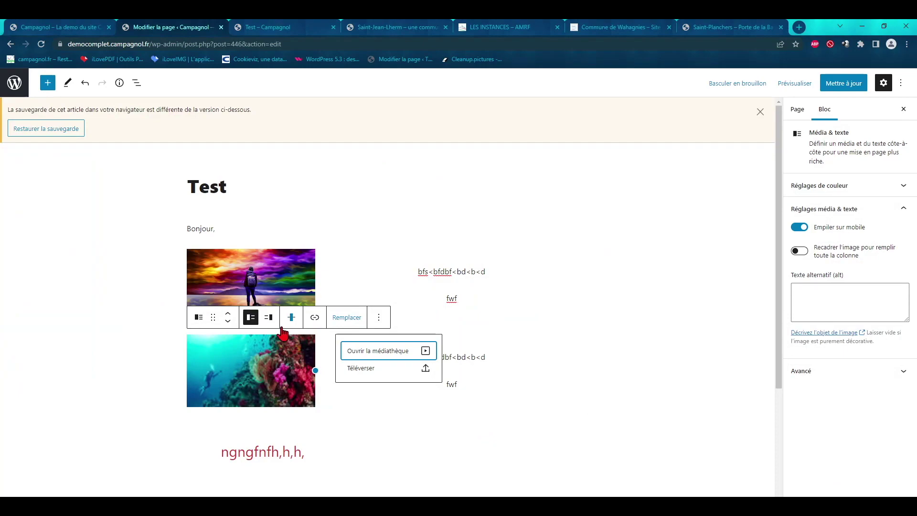
click(268, 318)
Step: Delete the first line of text in the lower Média & texte block and undo the deletion
click(352, 358)
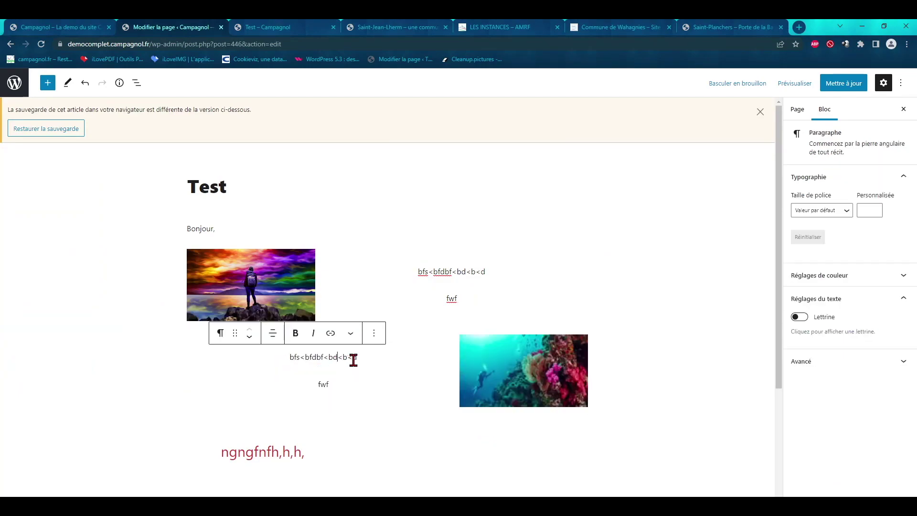
drag(360, 359, 287, 362)
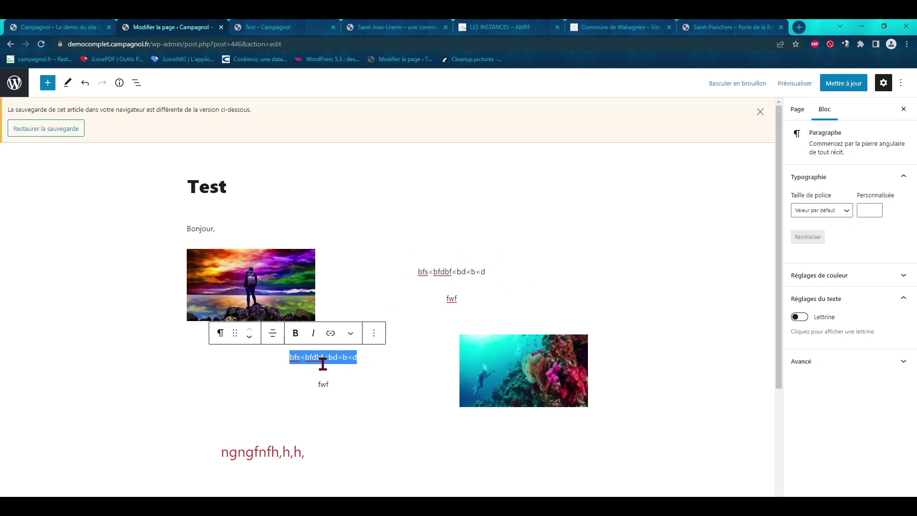
key(BackSpace)
click(325, 385)
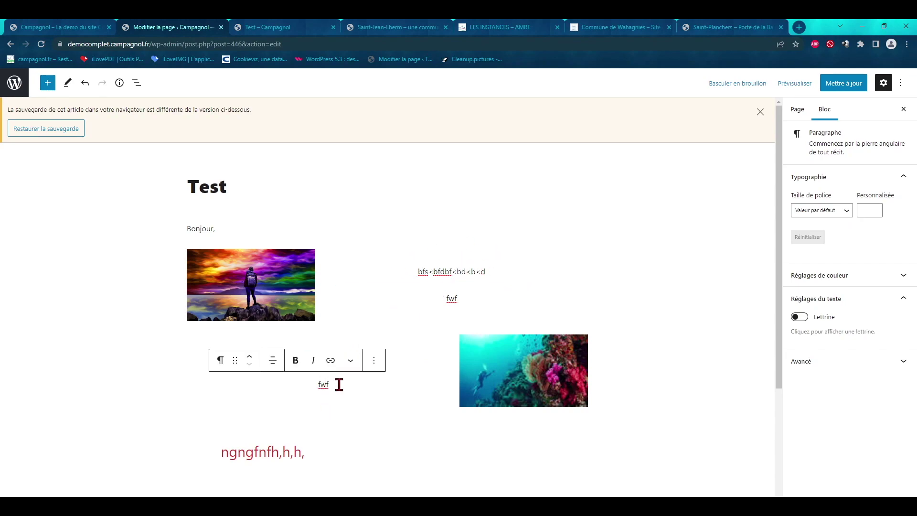
key(ctrl+z)
Step: Add a Galerie block from the full block library on a new line below the red paragraph
scroll(411, 387, down, 1)
click(362, 408)
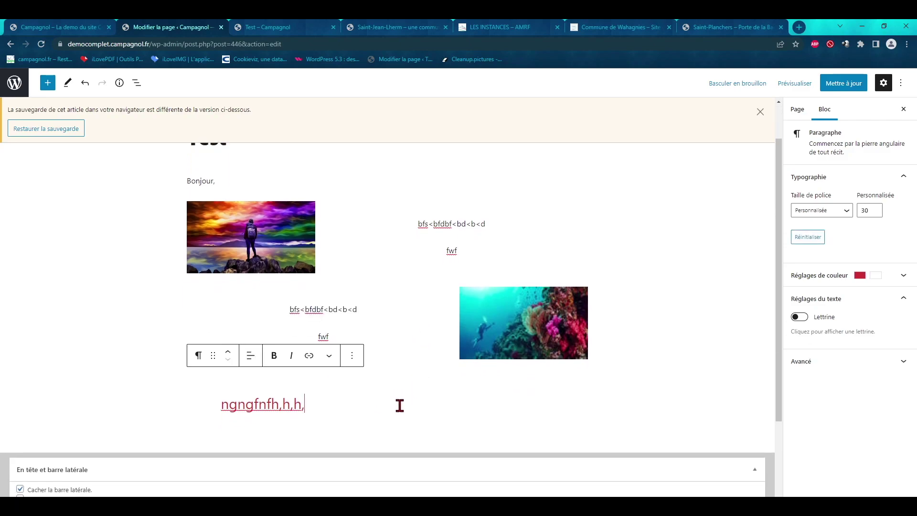
key(Return)
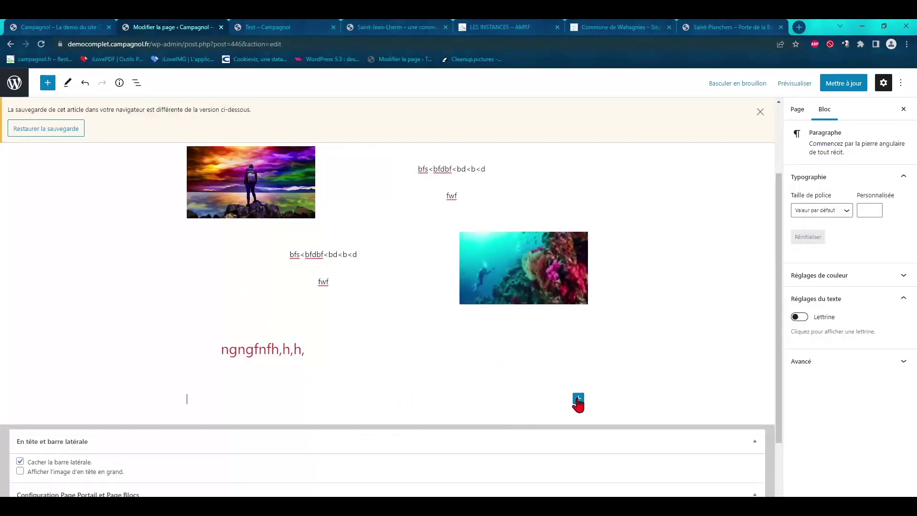
click(578, 399)
click(640, 380)
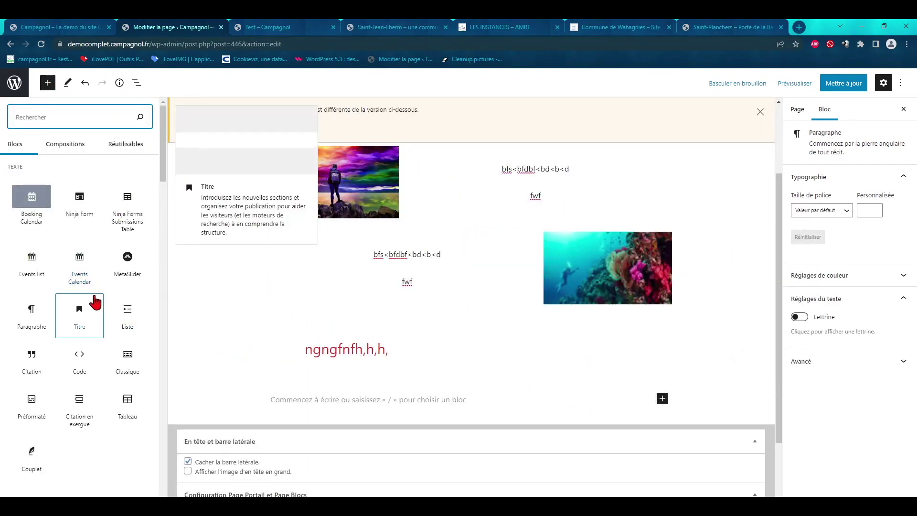
scroll(91, 306, down, 4)
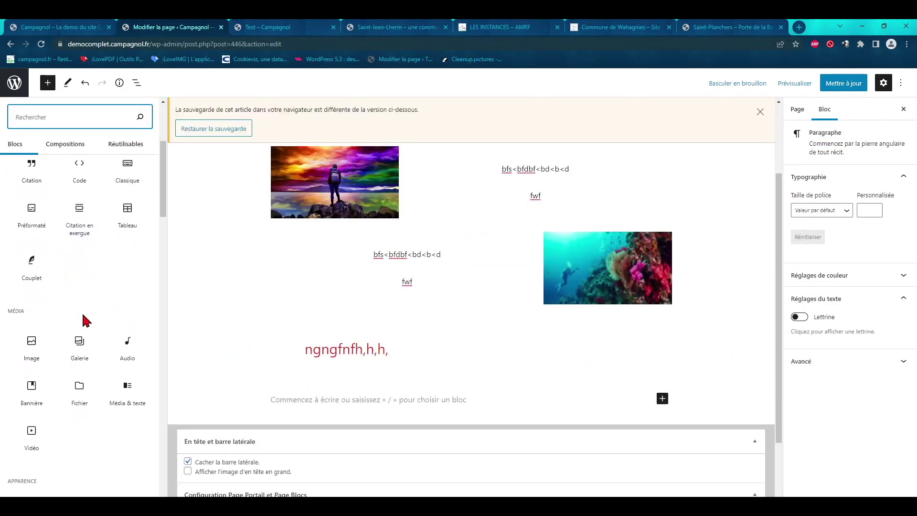
drag(81, 360, 367, 397)
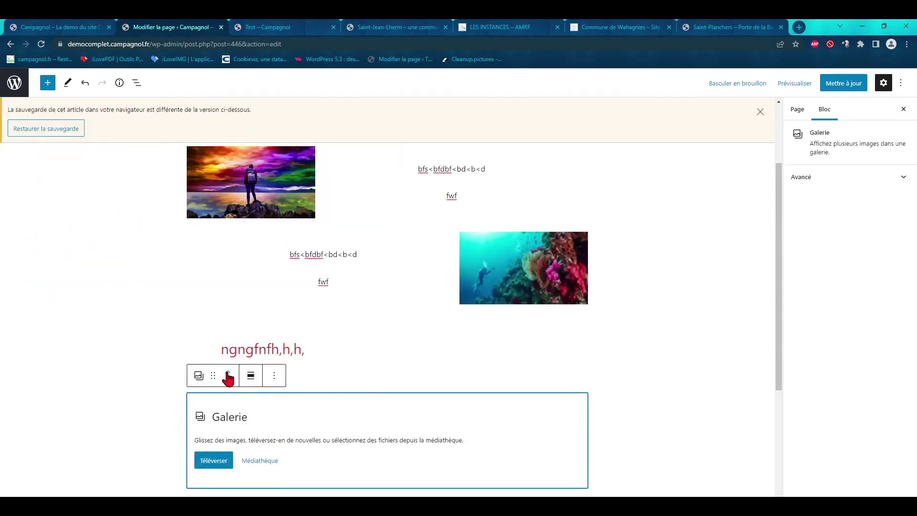
Step: Move the Galerie block up above the first Média & texte block and back down below the red paragraph
click(227, 372)
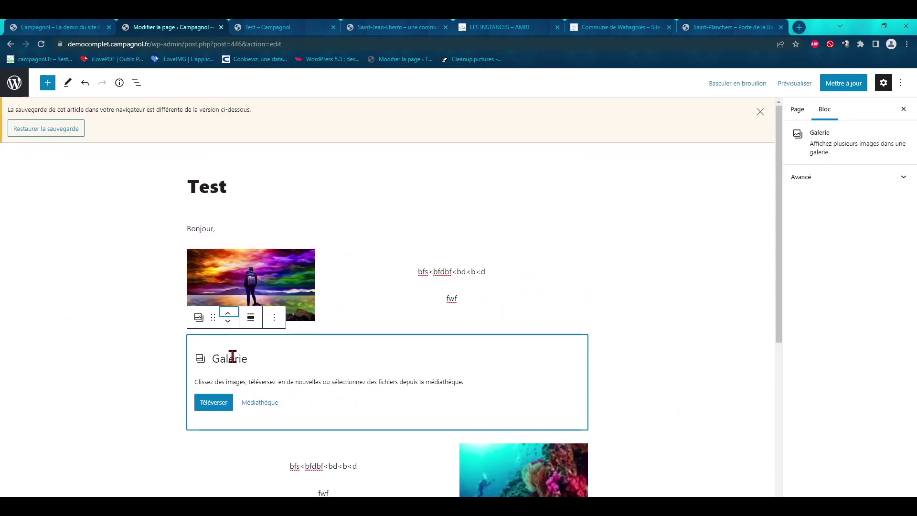
click(228, 312)
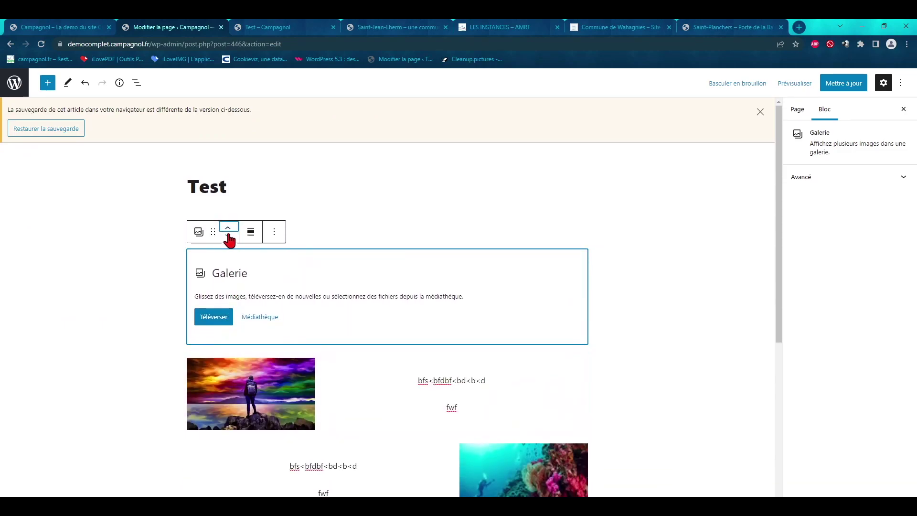
click(228, 238)
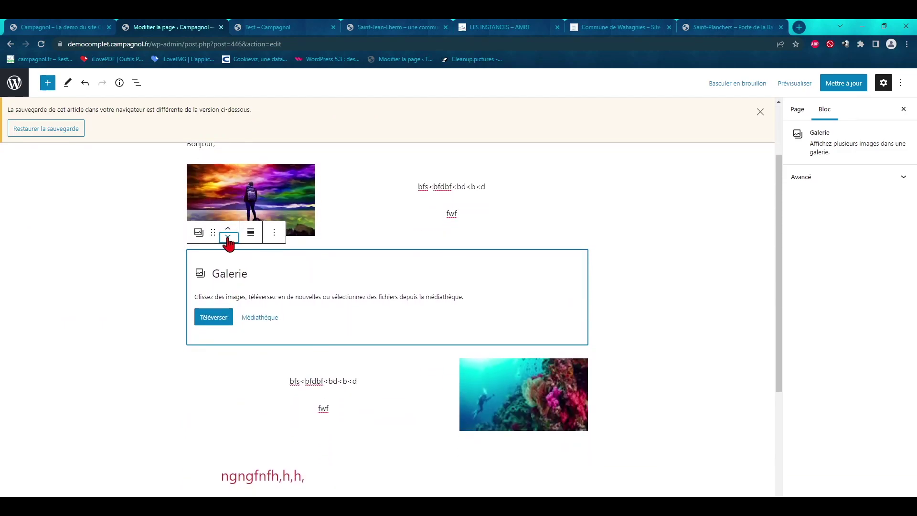
click(228, 238)
click(228, 238)
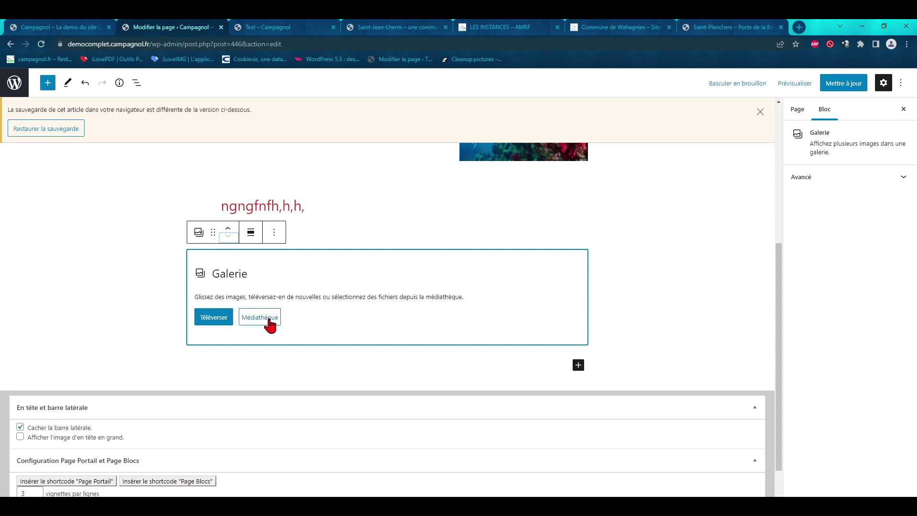
Step: Fill the gallery from the media library with the lake, house, Village-28.jpg, two poppy field and country road images
click(267, 321)
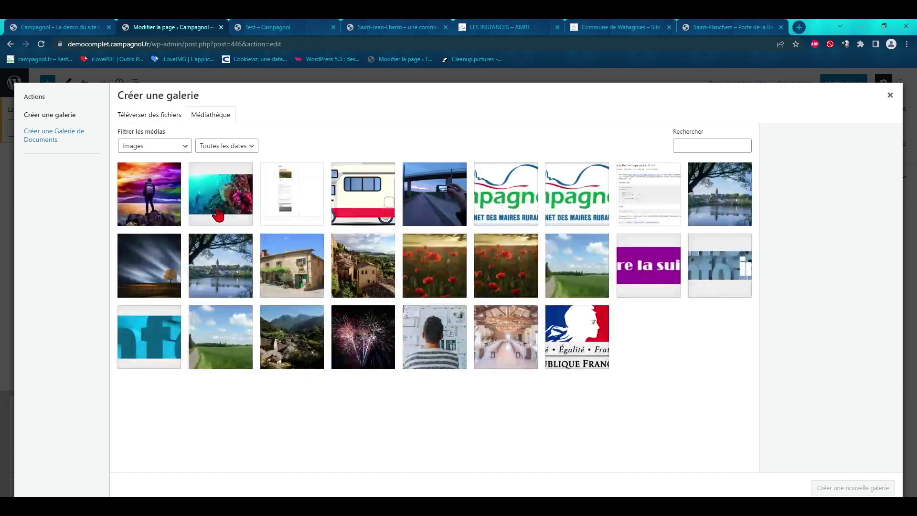
click(208, 273)
click(302, 278)
click(355, 278)
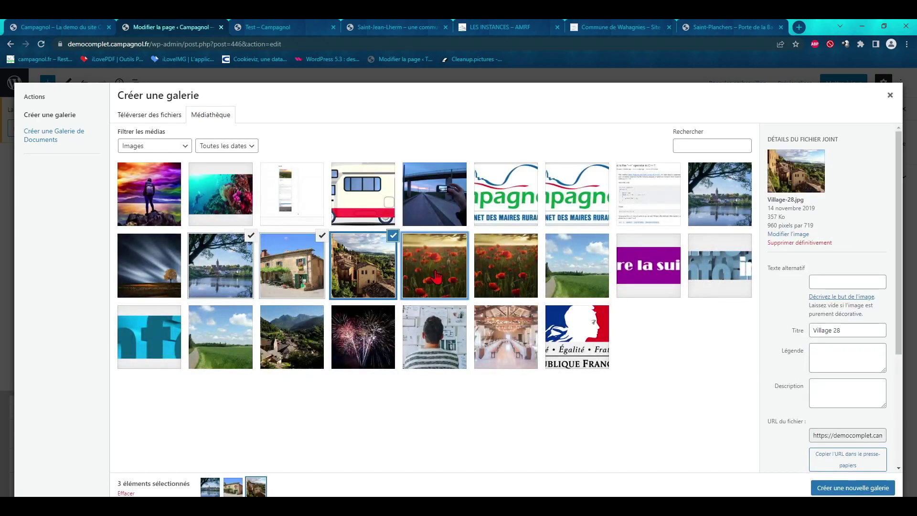
click(436, 276)
shift+click(556, 267)
click(840, 487)
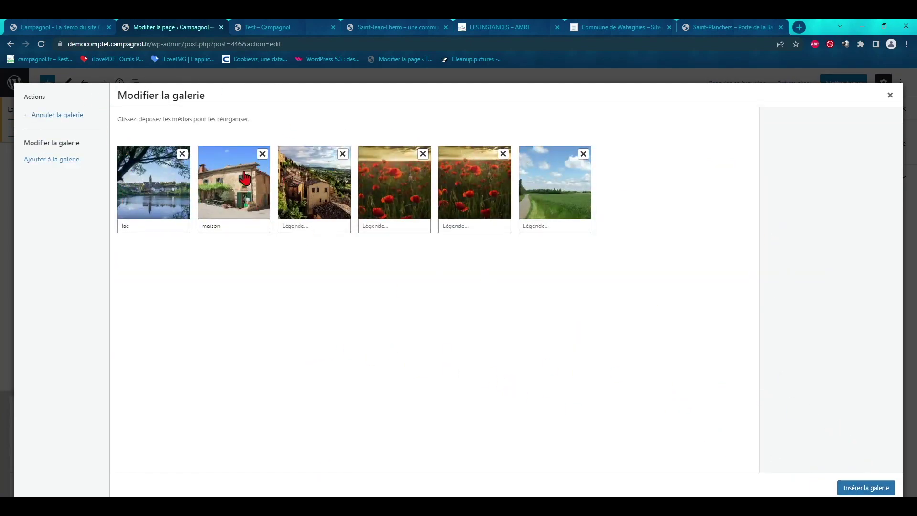
click(853, 488)
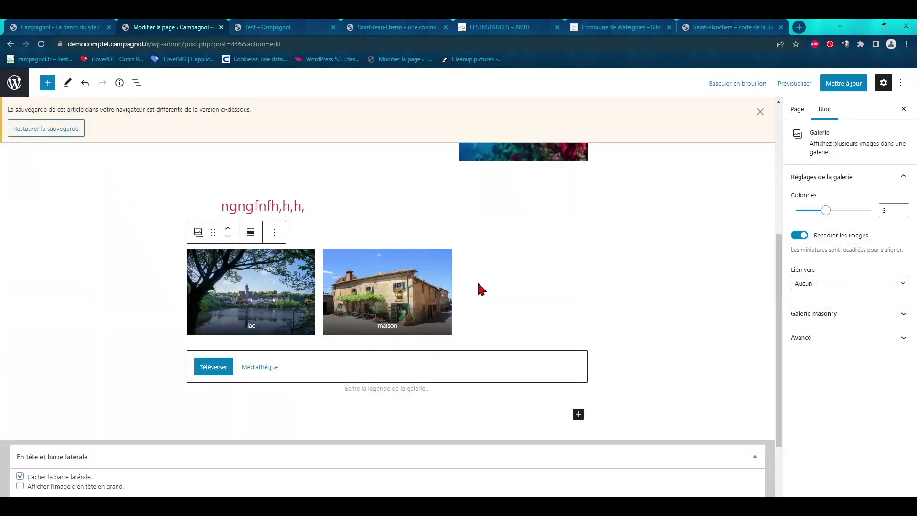
Step: Set the gallery's number of columns to 4
click(469, 298)
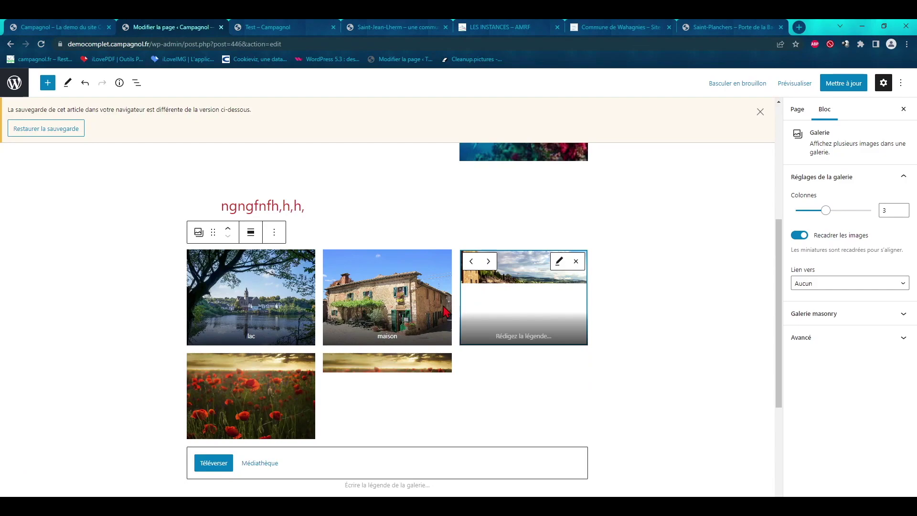
drag(337, 446, 295, 469)
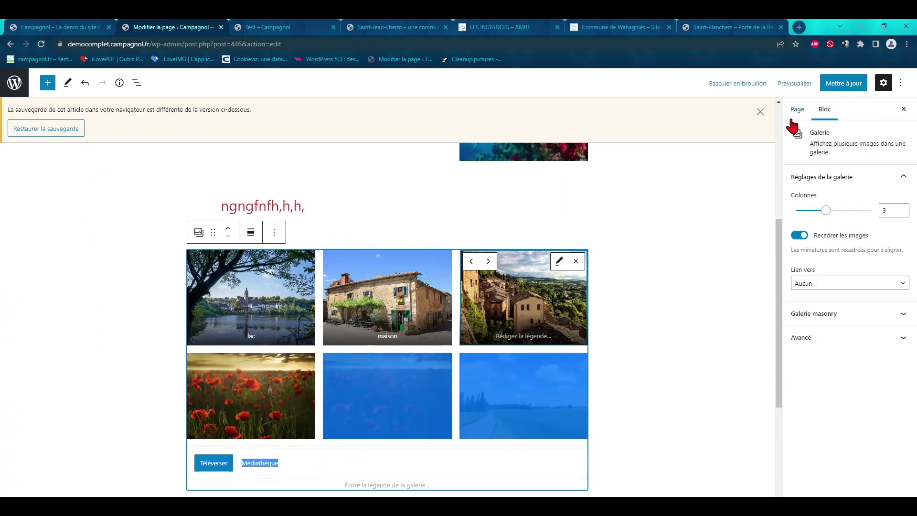
click(903, 213)
scroll(672, 234, down, 5)
scroll(672, 237, up, 3)
click(902, 209)
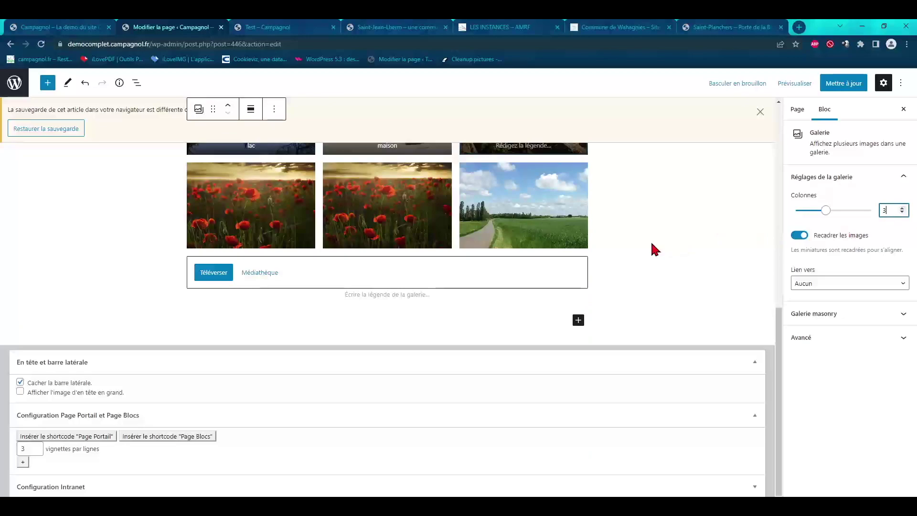
scroll(645, 244, up, 3)
click(903, 209)
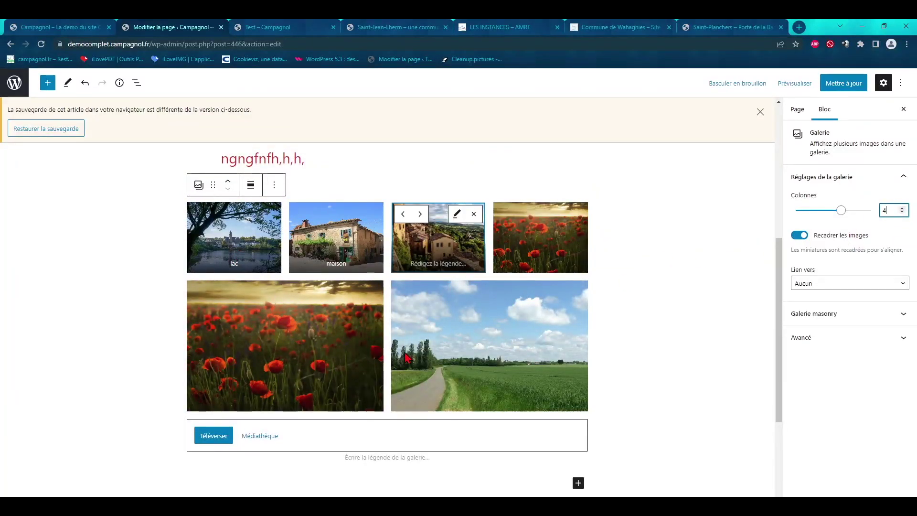
Step: Enable the Masonry layout for the gallery and disable it again
click(830, 317)
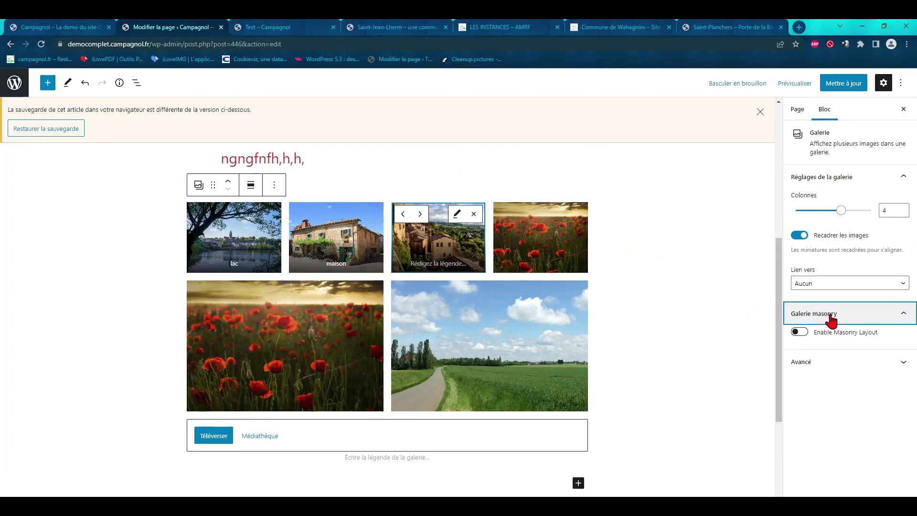
click(799, 332)
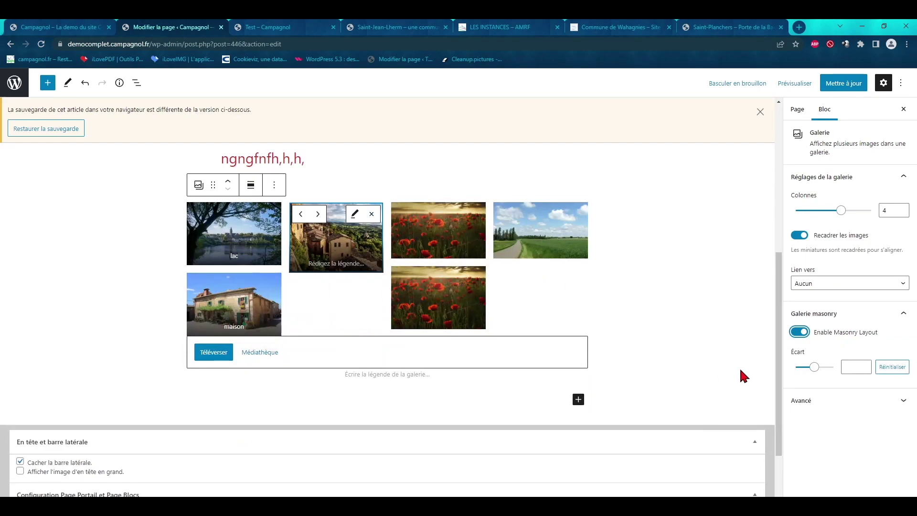
click(796, 334)
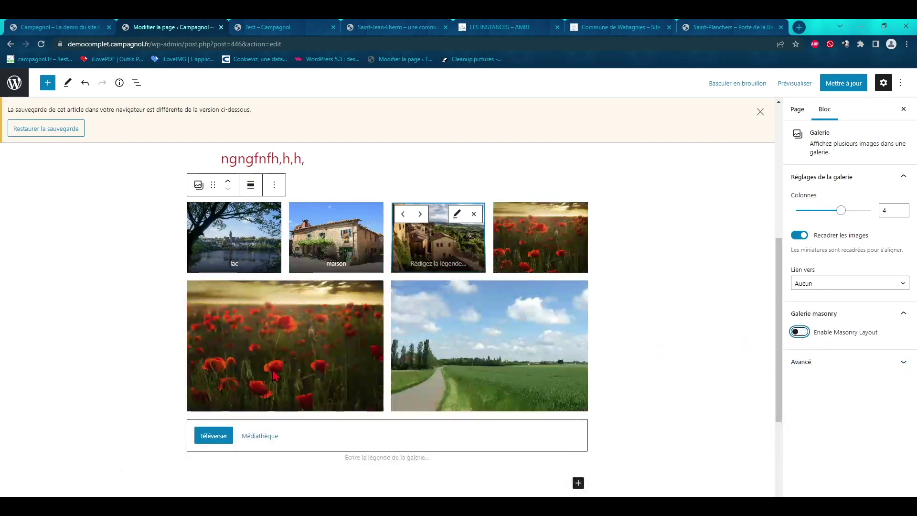
Step: Try the gallery with 5 and 6 columns and return it to 4
click(903, 209)
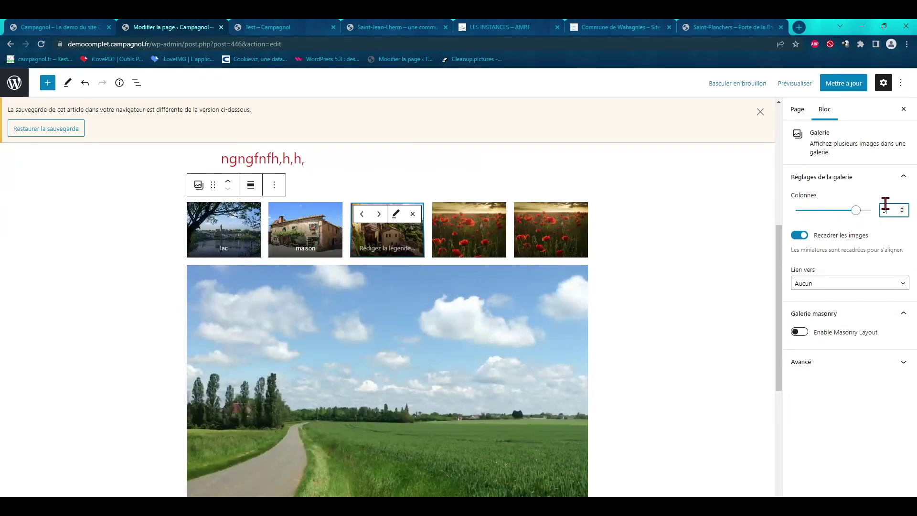
click(902, 208)
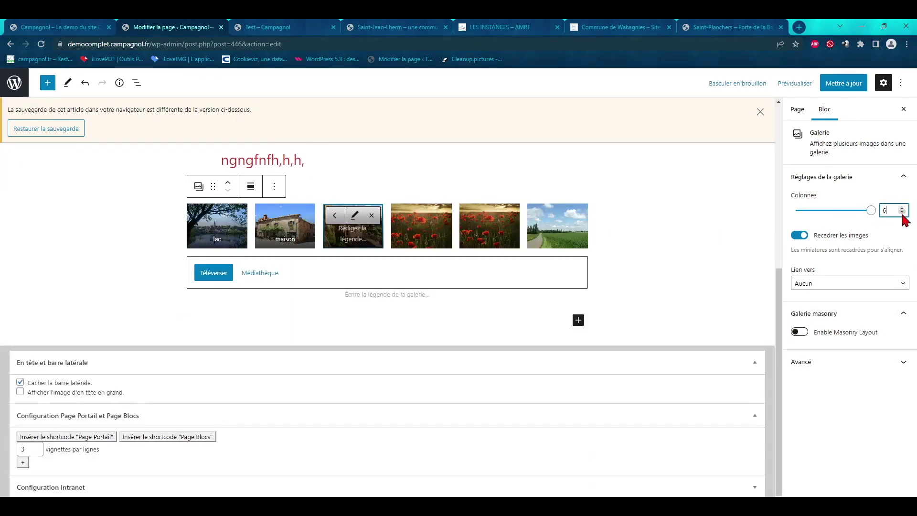
click(903, 212)
click(902, 212)
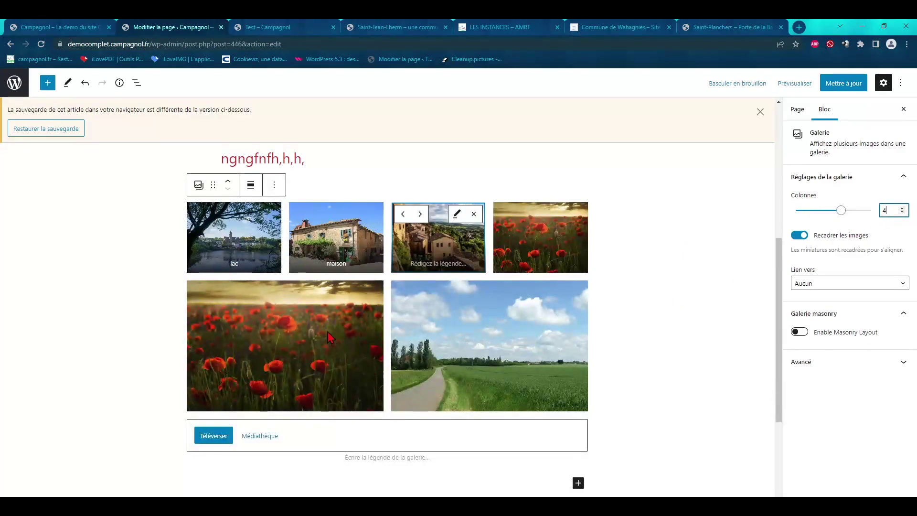
Step: Remove the Galerie block from the Test page and update the page
scroll(376, 298, up, 1)
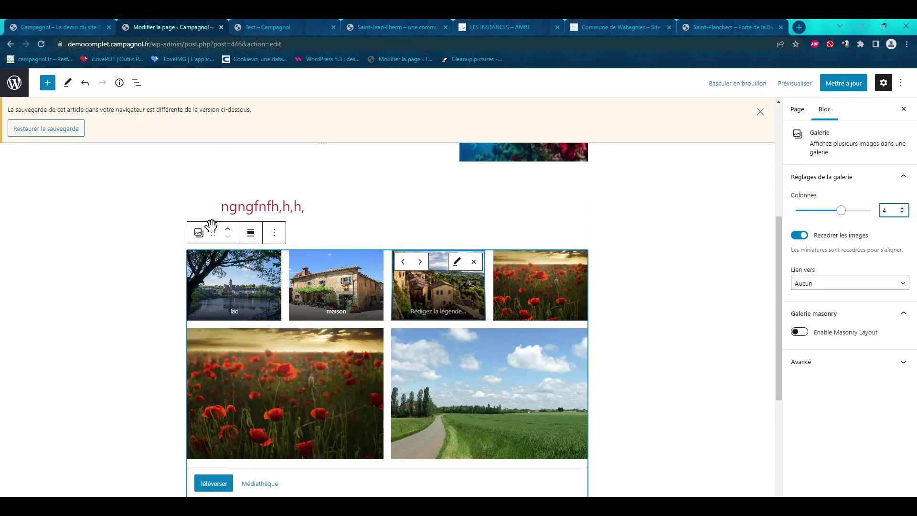
click(276, 236)
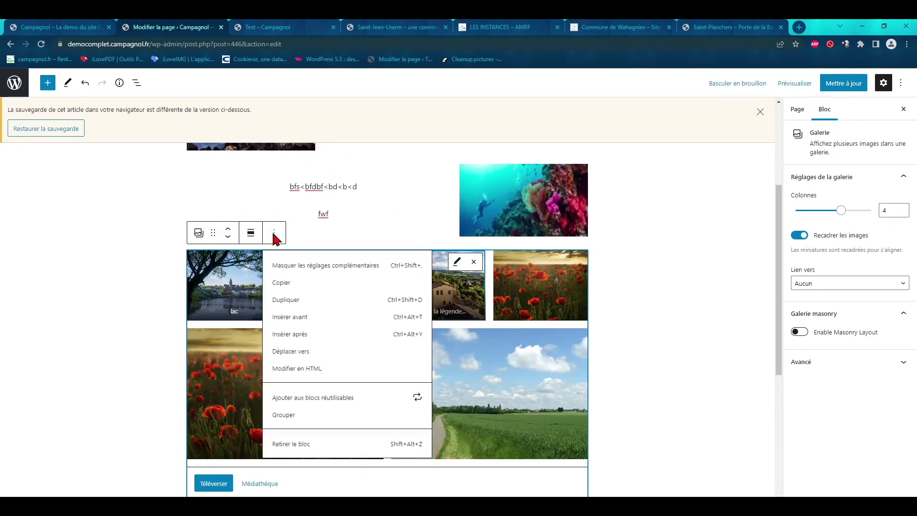
click(293, 445)
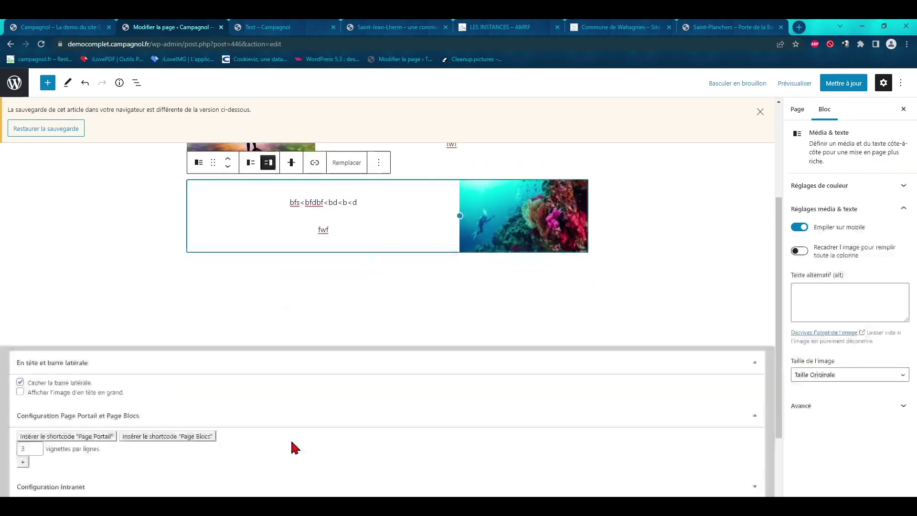
click(837, 83)
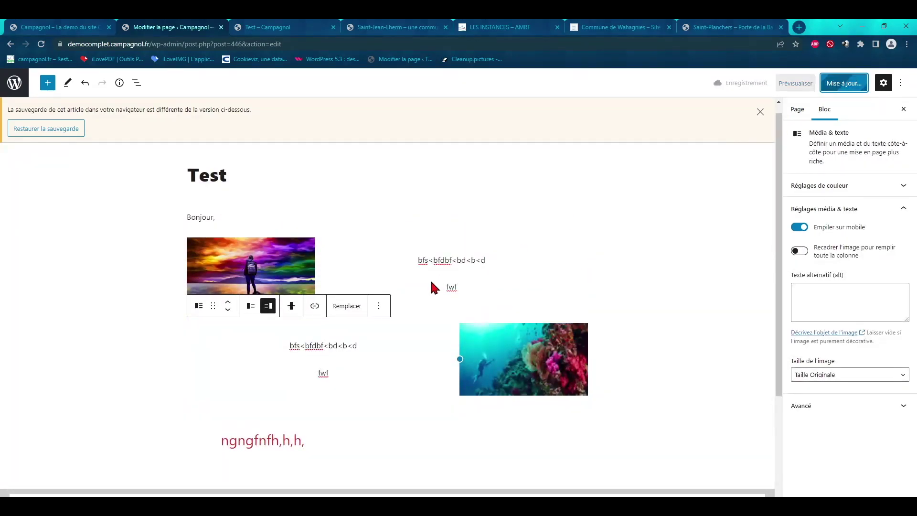
Step: Switch to the Editeur Gutenberg outline in Word to check the planned topics and return to the browser
key(alt+Tab)
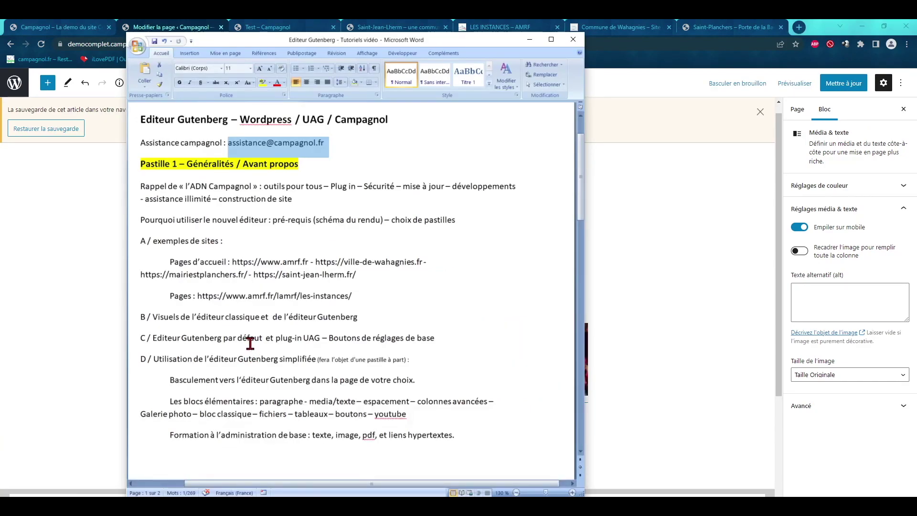
click(529, 41)
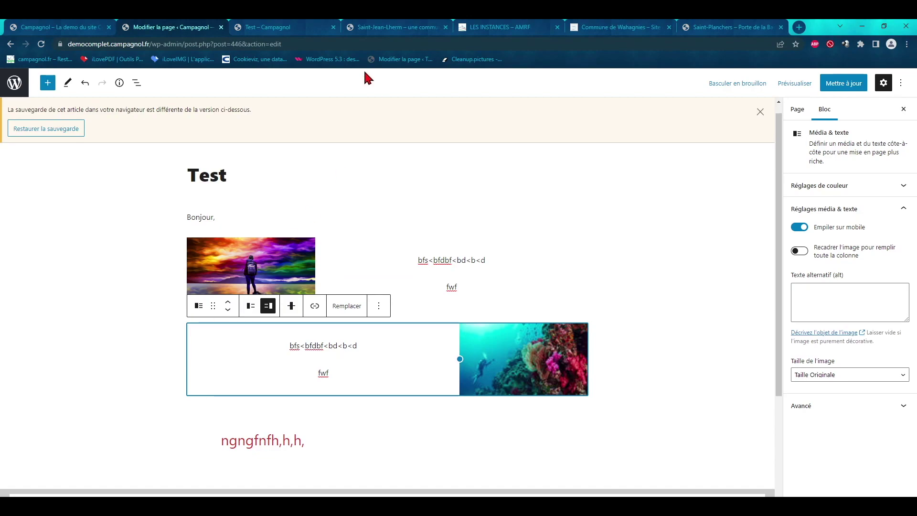
Step: On the Commune de Wahagnies site, open the GALA 80's article to examine its layout and return to the home page
click(629, 29)
scroll(191, 351, down, 10)
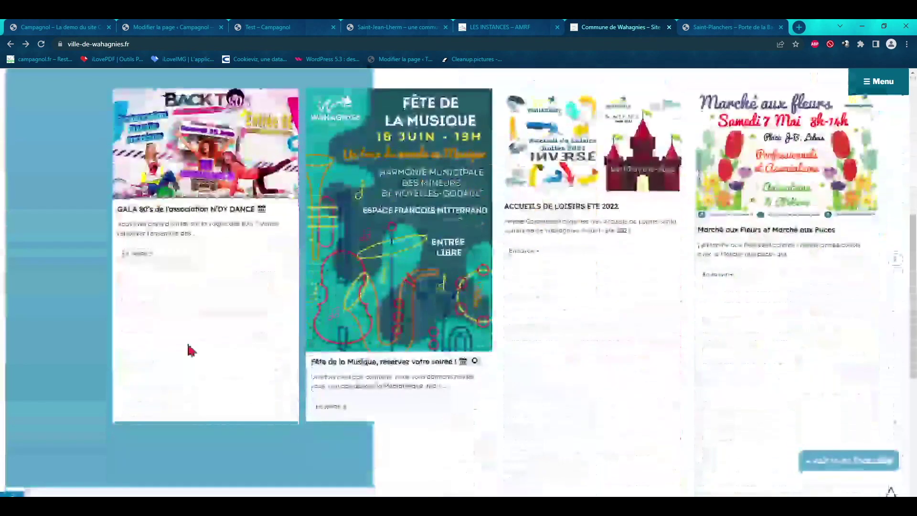
click(141, 257)
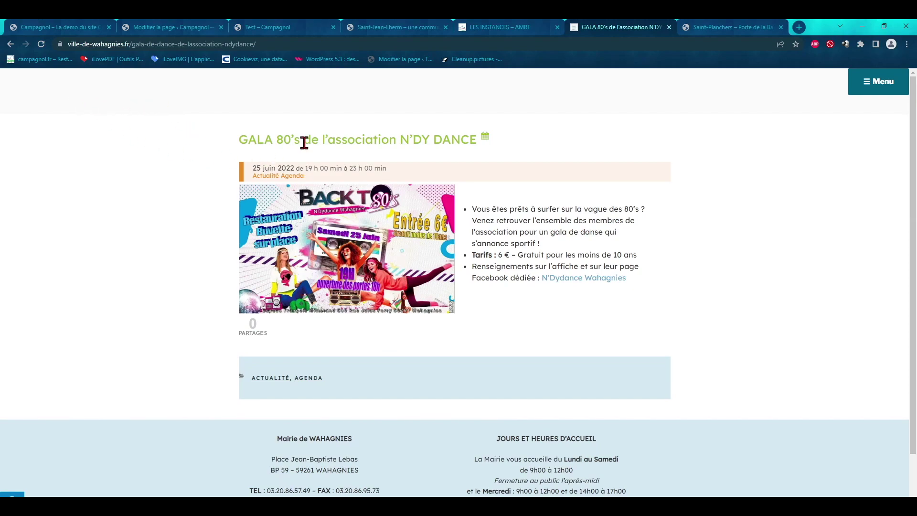
click(859, 82)
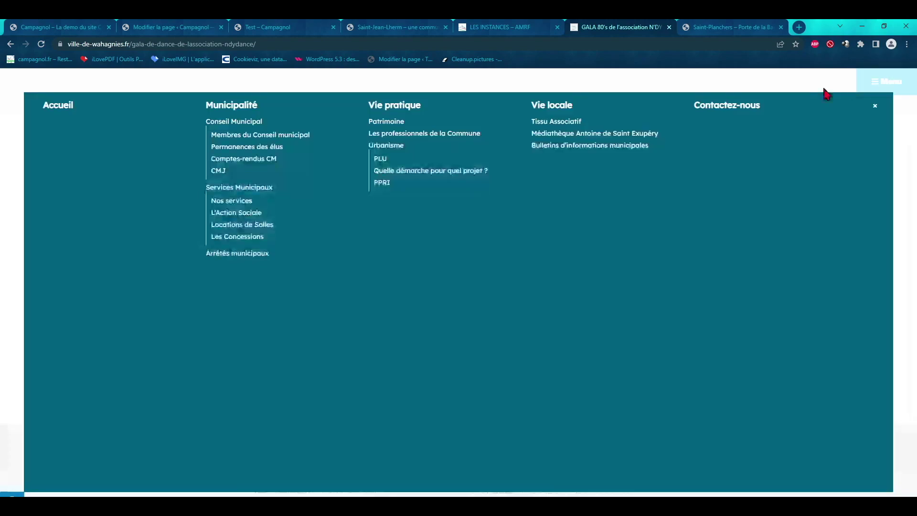
click(53, 110)
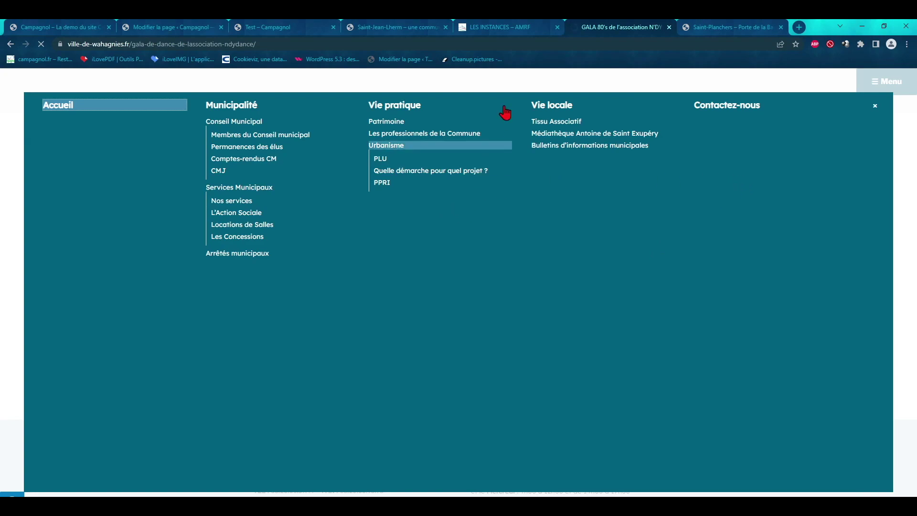
Step: Look at the AMRF Les Instances page and the Wahagnies home page, and bring the Editeur Gutenberg outline in Word back up
click(515, 26)
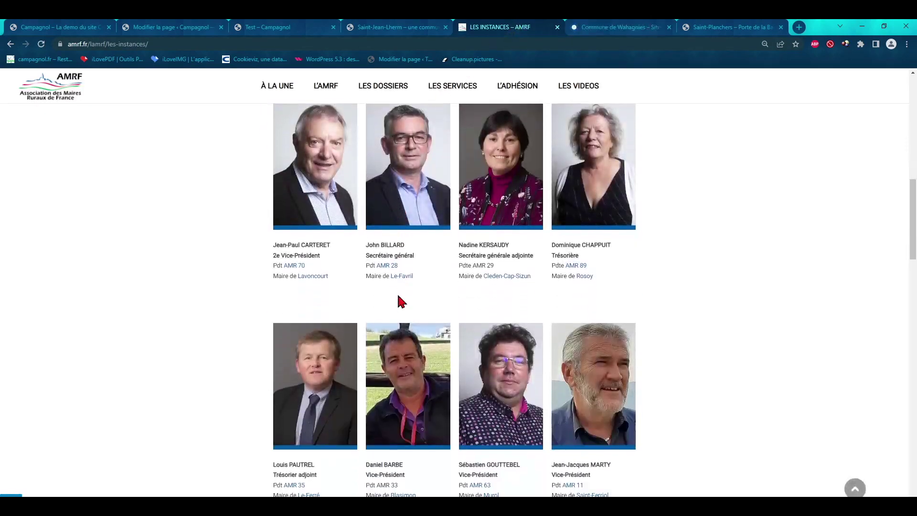
click(617, 27)
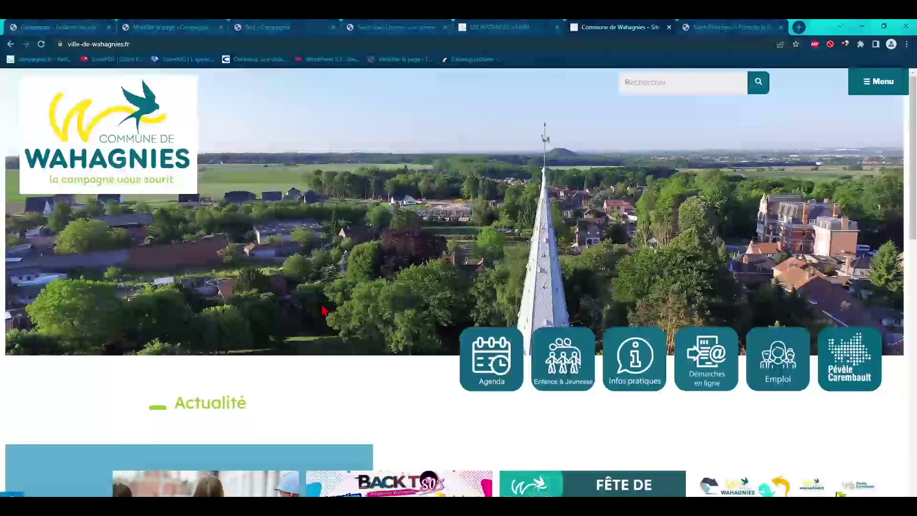
scroll(310, 325, down, 2)
scroll(333, 327, down, 2)
scroll(478, 214, up, 5)
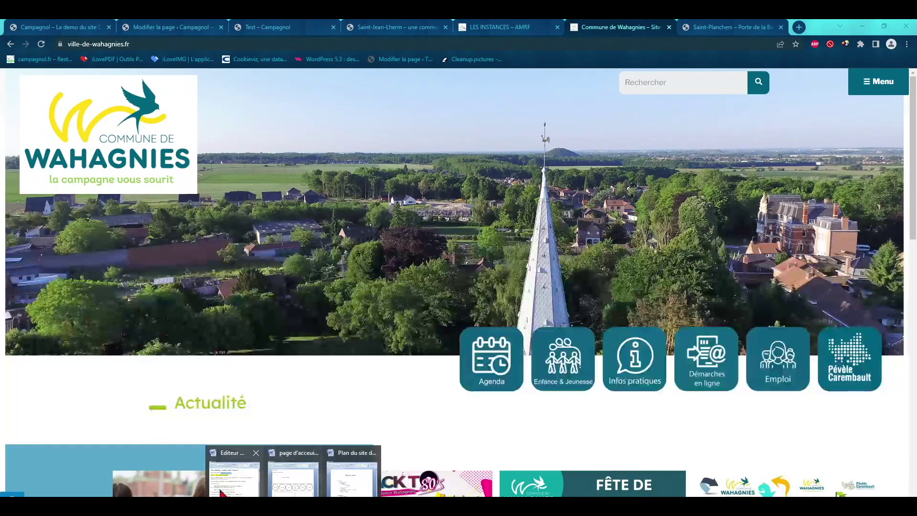
click(238, 473)
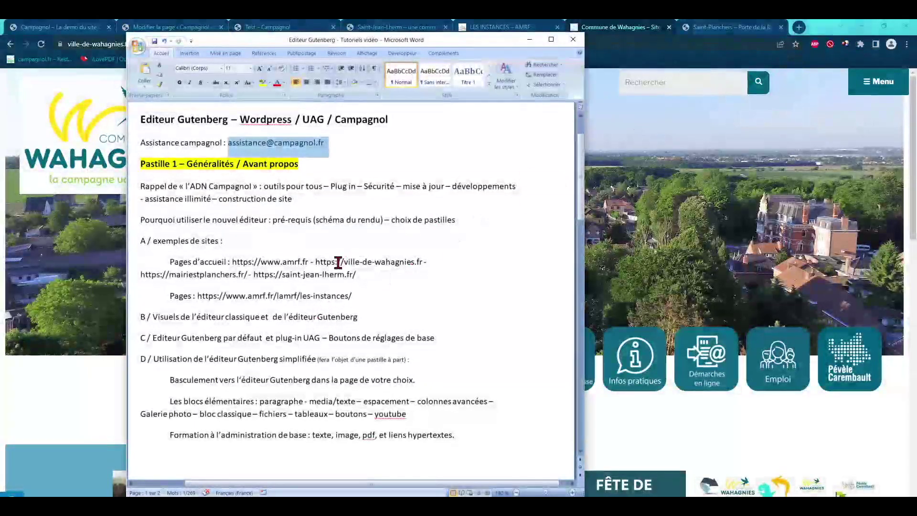